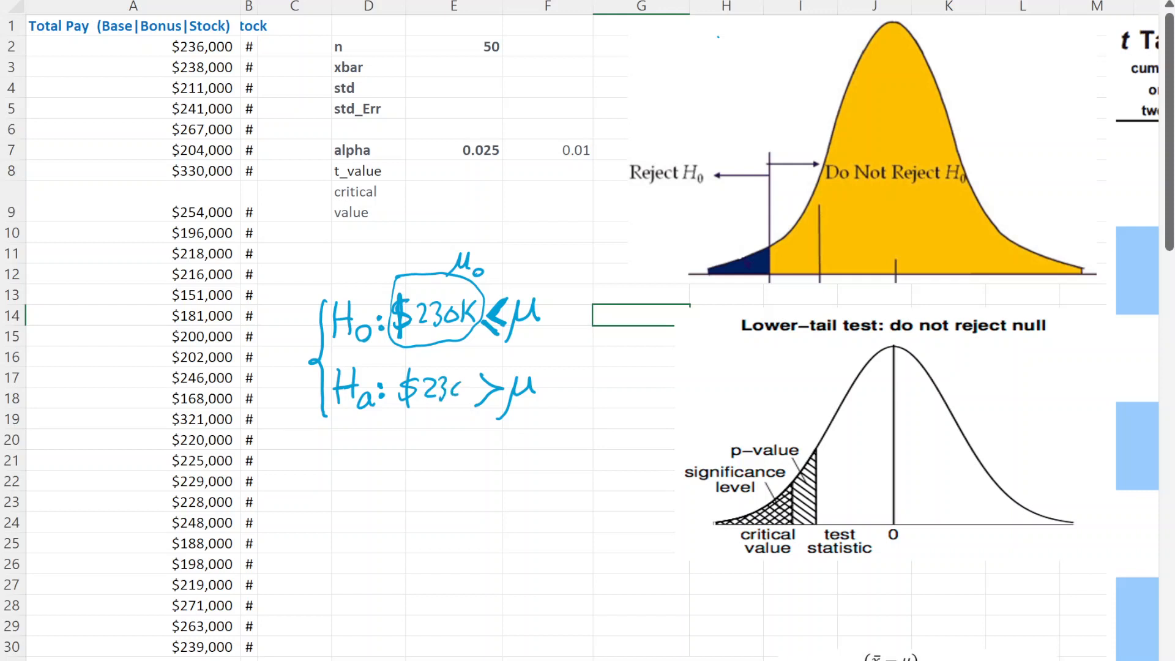
- Finish the handwritten alternative hypothesis so it reads Ha: $230K > μ
{"action": "left_click_drag", "start_coordinate": [460, 363], "coordinate": [469, 377]}
{"action": "left_click", "coordinate": [816, 257]}
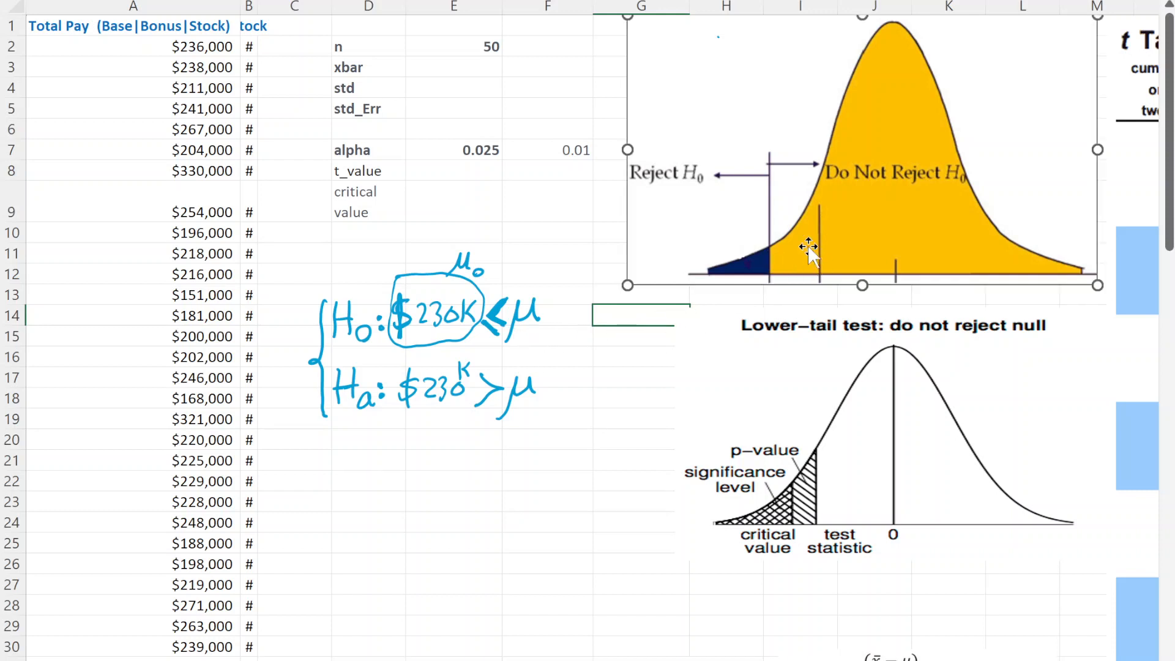
{"action": "left_click", "coordinate": [626, 382]}
{"action": "left_click", "coordinate": [700, 242]}
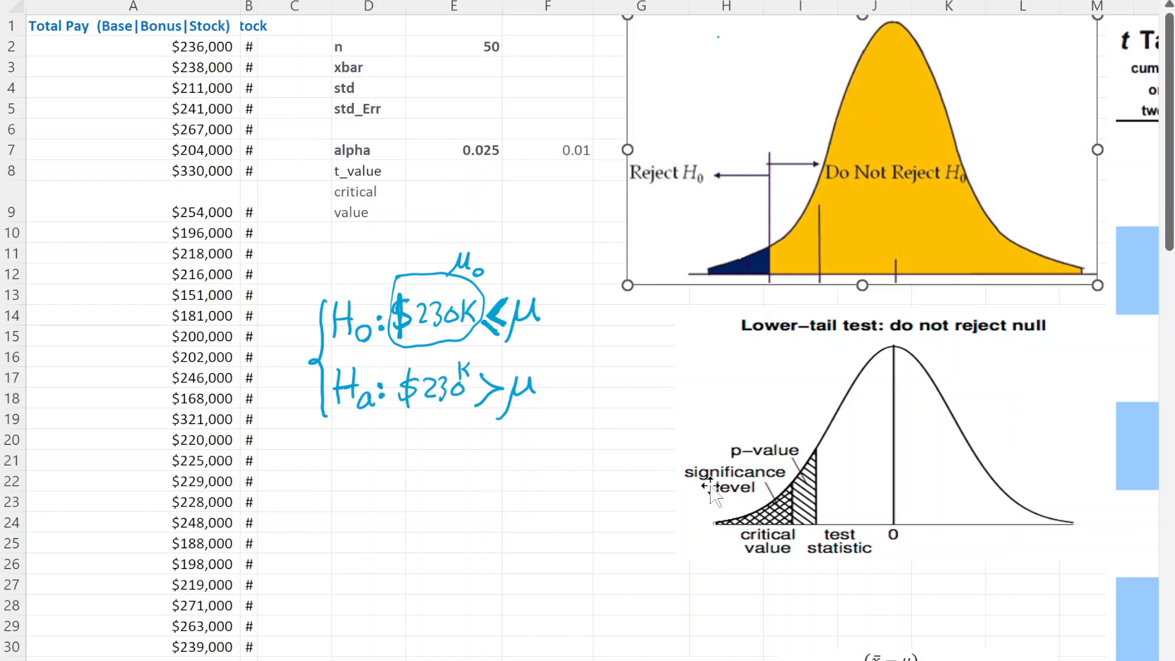
{"action": "left_click", "coordinate": [606, 484]}
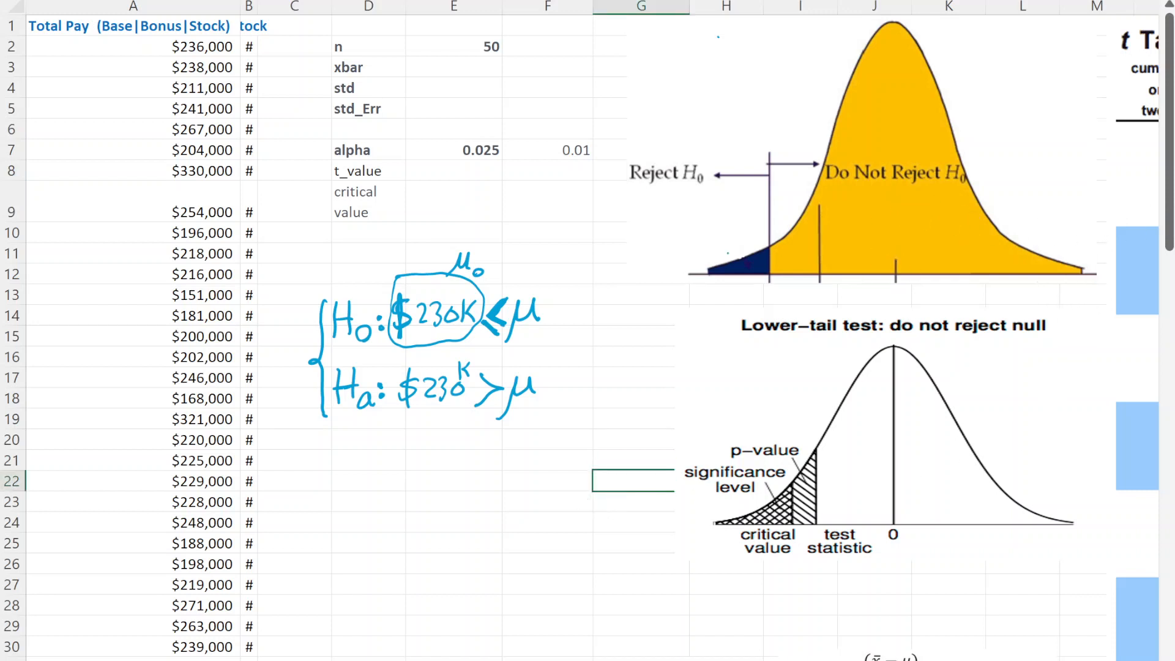
- Box the alpha values 0.025 and 0.01 in ink and draw an upward arrow from the navy rejection area
{"action": "mouse_move", "coordinate": [453, 141]}
{"action": "left_mouse_down"}
{"action": "mouse_move", "coordinate": [448, 159]}
{"action": "mouse_move", "coordinate": [495, 160]}
{"action": "mouse_move", "coordinate": [500, 141]}
{"action": "mouse_move", "coordinate": [446, 141]}
{"action": "left_mouse_up"}
{"action": "mouse_move", "coordinate": [550, 142]}
{"action": "left_mouse_down"}
{"action": "mouse_move", "coordinate": [565, 159]}
{"action": "mouse_move", "coordinate": [591, 141]}
{"action": "mouse_move", "coordinate": [540, 142]}
{"action": "left_mouse_up"}
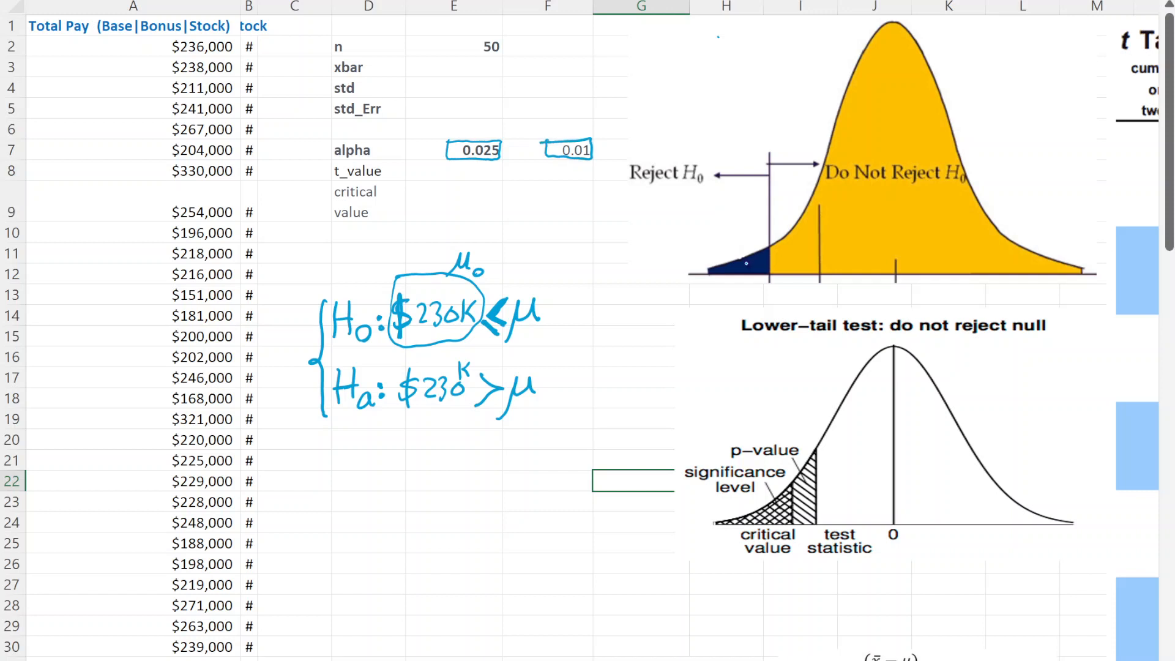
{"action": "mouse_move", "coordinate": [748, 264]}
{"action": "left_mouse_down"}
{"action": "mouse_move", "coordinate": [731, 249]}
{"action": "mouse_move", "coordinate": [747, 242]}
{"action": "left_mouse_up"}
- Handwrite PDF beside the upper part of the yellow distribution curve
{"action": "left_click_drag", "start_coordinate": [758, 41], "coordinate": [753, 65]}
{"action": "left_click_drag", "start_coordinate": [756, 43], "coordinate": [771, 55]}
{"action": "left_click_drag", "start_coordinate": [772, 39], "coordinate": [793, 65]}
{"action": "mouse_move", "coordinate": [791, 39]}
{"action": "left_mouse_down"}
{"action": "mouse_move", "coordinate": [806, 34]}
{"action": "mouse_move", "coordinate": [802, 44]}
{"action": "left_mouse_up"}
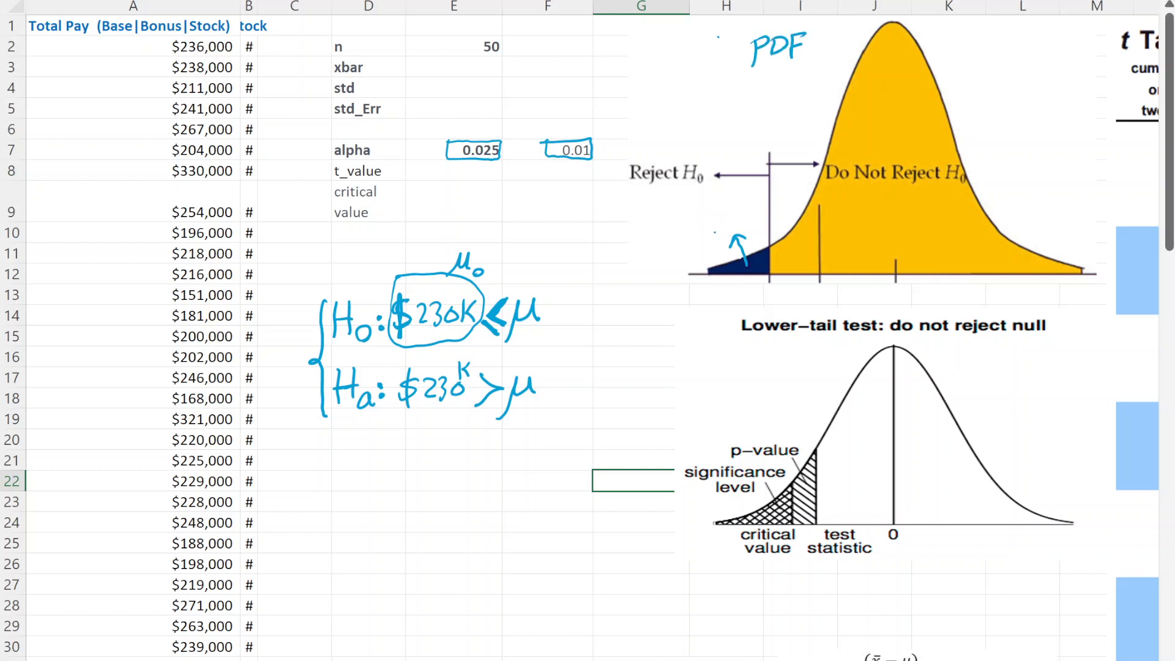
- Label the navy rejection area α and trace the vertical critical value line in ink
{"action": "left_click_drag", "start_coordinate": [720, 234], "coordinate": [721, 248]}
{"action": "left_click_drag", "start_coordinate": [770, 156], "coordinate": [768, 285]}
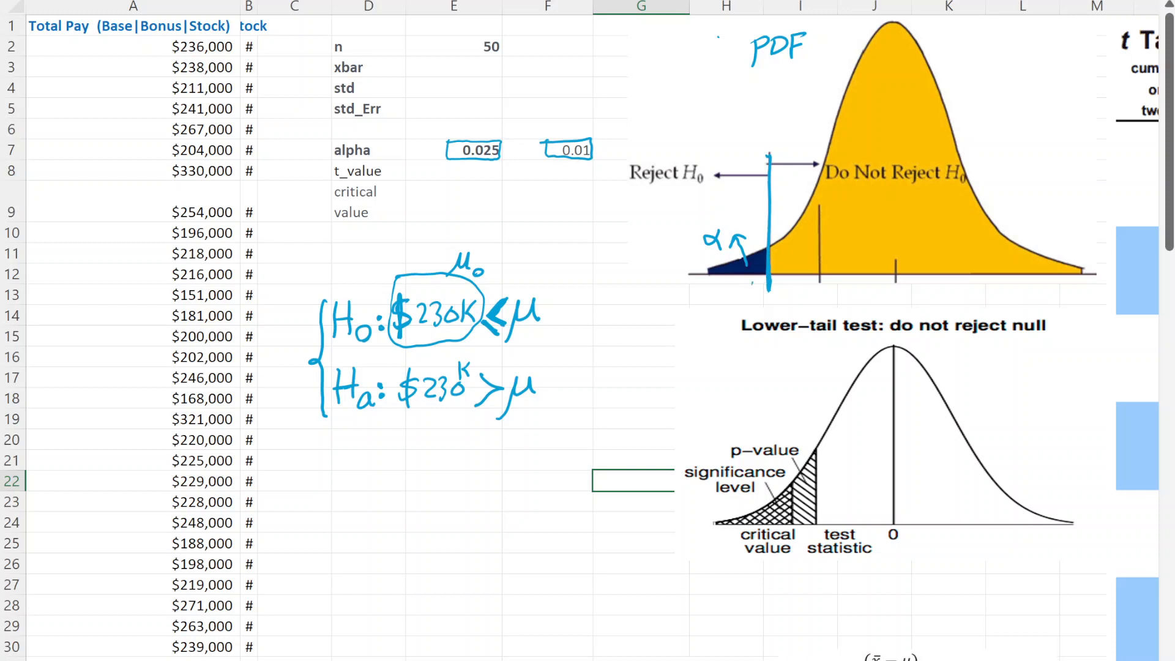
- Write tα < t below the yellow curve's axis, circled with an arrow down to the lower-tail diagram
{"action": "mouse_move", "coordinate": [752, 282]}
{"action": "left_mouse_down"}
{"action": "mouse_move", "coordinate": [752, 315]}
{"action": "mouse_move", "coordinate": [763, 291]}
{"action": "left_mouse_up"}
{"action": "left_click_drag", "start_coordinate": [769, 300], "coordinate": [772, 316]}
{"action": "mouse_move", "coordinate": [817, 281]}
{"action": "left_mouse_down"}
{"action": "mouse_move", "coordinate": [813, 307]}
{"action": "mouse_move", "coordinate": [823, 287]}
{"action": "left_mouse_up"}
{"action": "mouse_move", "coordinate": [774, 259]}
{"action": "left_mouse_down"}
{"action": "mouse_move", "coordinate": [818, 257]}
{"action": "mouse_move", "coordinate": [797, 316]}
{"action": "left_mouse_up"}
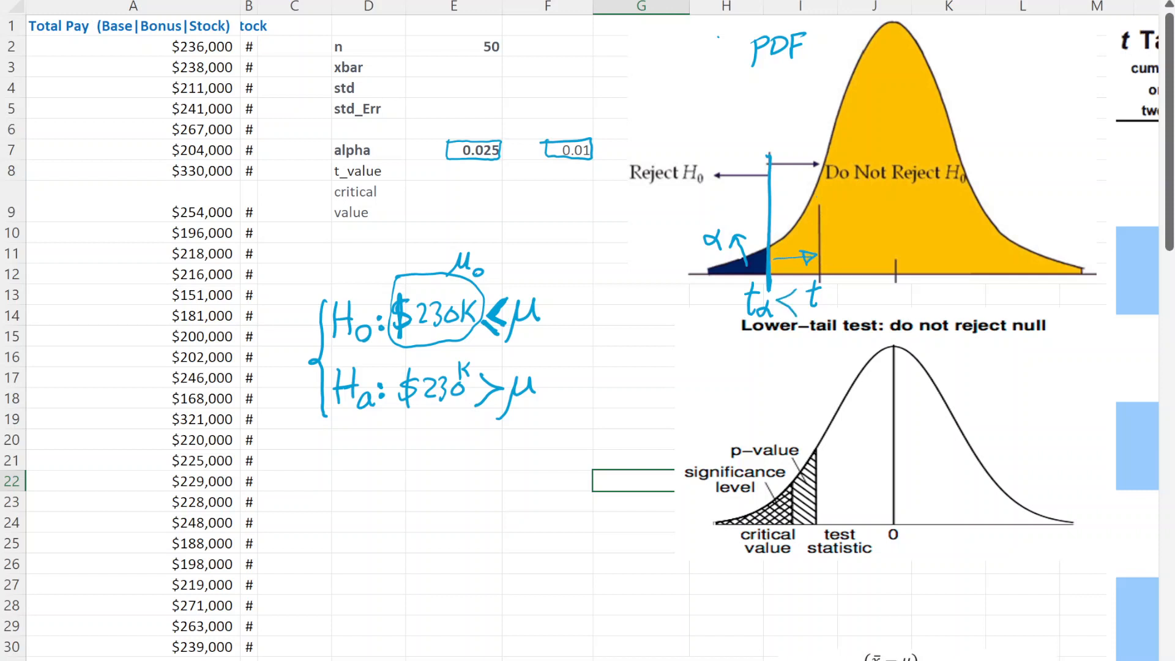
{"action": "left_click_drag", "start_coordinate": [824, 261], "coordinate": [798, 253]}
{"action": "mouse_move", "coordinate": [802, 279]}
{"action": "left_mouse_down"}
{"action": "mouse_move", "coordinate": [744, 325]}
{"action": "mouse_move", "coordinate": [823, 275]}
{"action": "mouse_move", "coordinate": [738, 323]}
{"action": "mouse_move", "coordinate": [754, 414]}
{"action": "mouse_move", "coordinate": [761, 398]}
{"action": "left_mouse_up"}
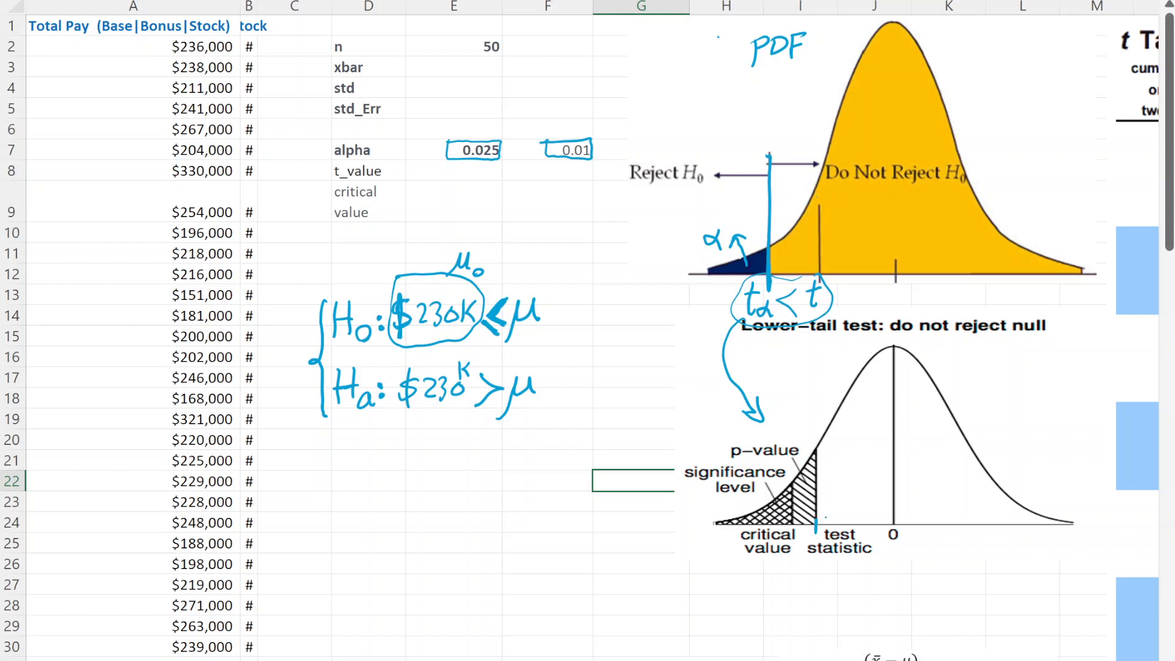
- Label the lower-tail diagram's horizontal axis t, and mark the critical value and shade its significance-level area in ink
{"action": "mouse_move", "coordinate": [830, 519]}
{"action": "left_mouse_down"}
{"action": "mouse_move", "coordinate": [816, 534]}
{"action": "mouse_move", "coordinate": [861, 570]}
{"action": "mouse_move", "coordinate": [848, 519]}
{"action": "mouse_move", "coordinate": [820, 521]}
{"action": "left_mouse_up"}
{"action": "key", "text": "ctrl+z"}
{"action": "mouse_move", "coordinate": [1058, 530]}
{"action": "left_mouse_down"}
{"action": "mouse_move", "coordinate": [1053, 555]}
{"action": "mouse_move", "coordinate": [1069, 531]}
{"action": "left_mouse_up"}
{"action": "mouse_move", "coordinate": [794, 527]}
{"action": "left_mouse_down"}
{"action": "mouse_move", "coordinate": [794, 567]}
{"action": "mouse_move", "coordinate": [796, 479]}
{"action": "mouse_move", "coordinate": [792, 549]}
{"action": "left_mouse_up"}
{"action": "key", "text": "ctrl+z"}
{"action": "mouse_move", "coordinate": [789, 491]}
{"action": "left_mouse_down"}
{"action": "mouse_move", "coordinate": [783, 520]}
{"action": "mouse_move", "coordinate": [773, 511]}
{"action": "mouse_move", "coordinate": [729, 524]}
{"action": "mouse_move", "coordinate": [788, 493]}
{"action": "mouse_move", "coordinate": [783, 522]}
{"action": "left_mouse_up"}
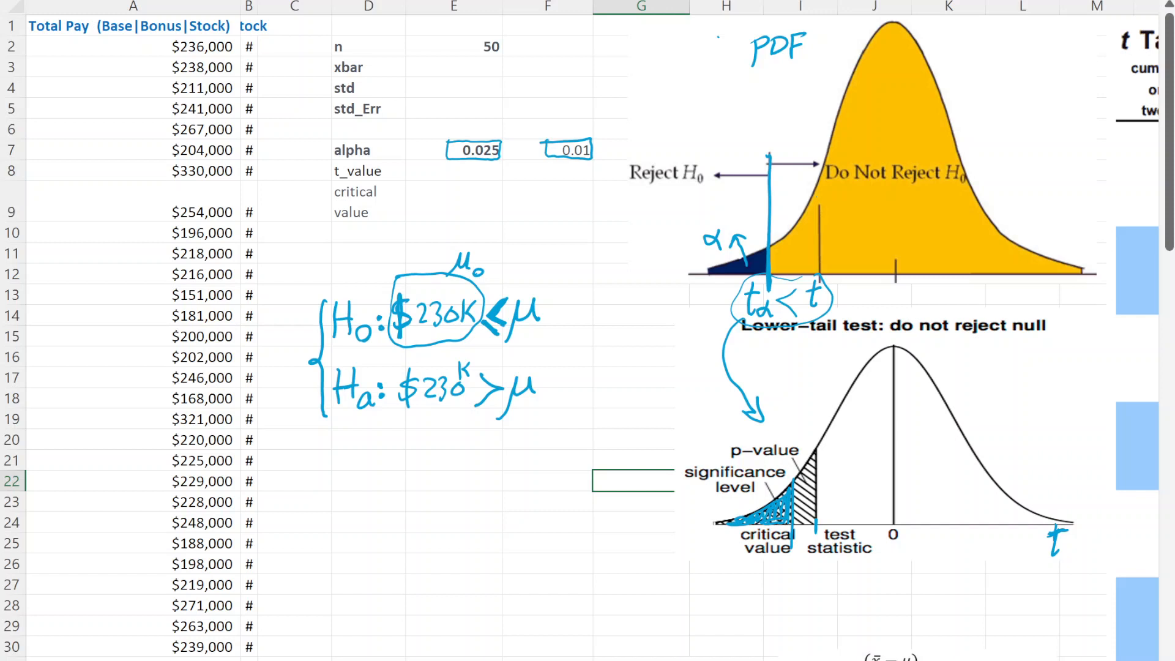
- Box the p-value label and draw a less-than sign between critical value and test statistic in the lower-tail diagram
{"action": "mouse_move", "coordinate": [724, 439]}
{"action": "left_mouse_down"}
{"action": "mouse_move", "coordinate": [732, 461]}
{"action": "mouse_move", "coordinate": [783, 460]}
{"action": "mouse_move", "coordinate": [802, 437]}
{"action": "mouse_move", "coordinate": [724, 438]}
{"action": "left_mouse_up"}
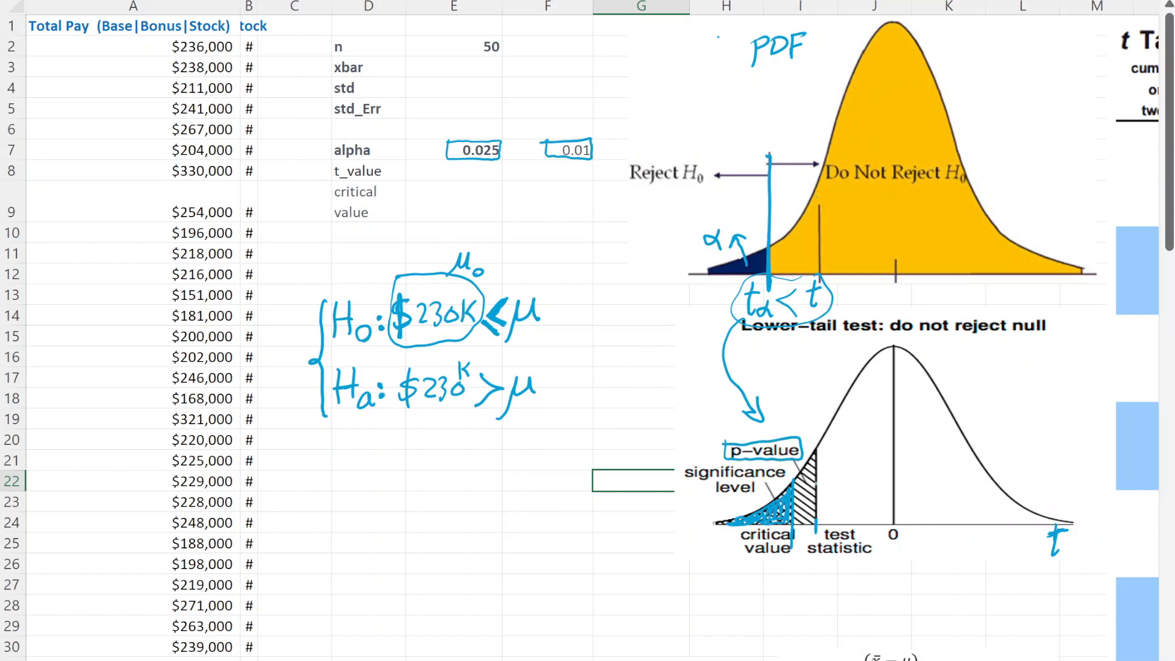
{"action": "mouse_move", "coordinate": [827, 519]}
{"action": "left_mouse_down"}
{"action": "mouse_move", "coordinate": [814, 542]}
{"action": "mouse_move", "coordinate": [866, 567]}
{"action": "mouse_move", "coordinate": [833, 519]}
{"action": "left_mouse_up"}
{"action": "left_click", "coordinate": [855, 568]}
{"action": "left_click_drag", "start_coordinate": [812, 536], "coordinate": [812, 565]}
{"action": "mouse_move", "coordinate": [312, 457]}
{"action": "left_mouse_down"}
{"action": "mouse_move", "coordinate": [324, 471]}
{"action": "mouse_move", "coordinate": [352, 459]}
{"action": "mouse_move", "coordinate": [313, 459]}
{"action": "left_mouse_up"}
{"action": "key", "text": "Delete"}
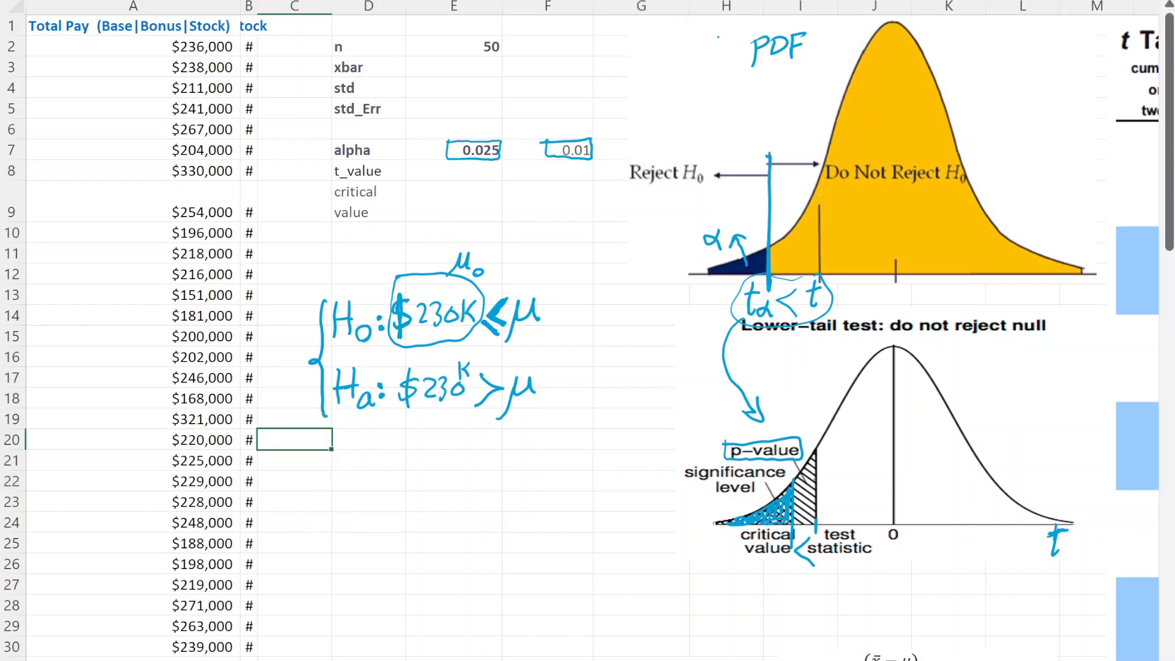
{"action": "left_click", "coordinate": [454, 564]}
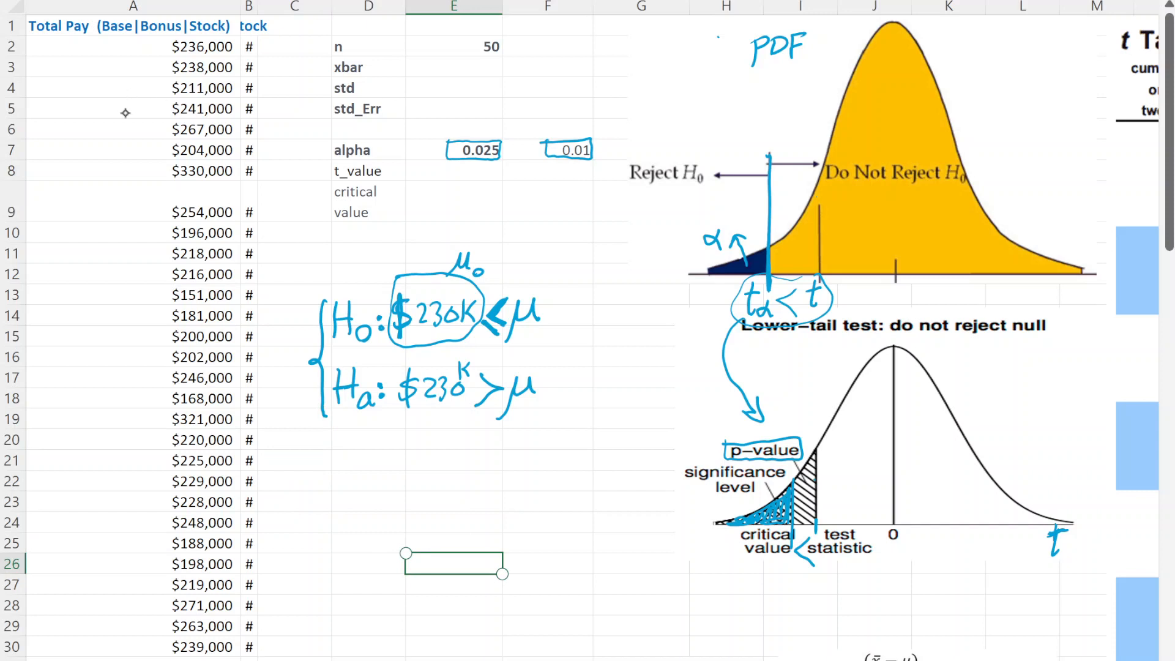
- Handwrite "We can't use standard Normal PDF" in dark blue ink below the hypotheses
{"action": "left_click_drag", "start_coordinate": [303, 439], "coordinate": [385, 458]}
{"action": "left_click_drag", "start_coordinate": [393, 445], "coordinate": [398, 456]}
{"action": "left_click_drag", "start_coordinate": [404, 434], "coordinate": [415, 458]}
{"action": "left_click_drag", "start_coordinate": [409, 440], "coordinate": [457, 456]}
{"action": "mouse_move", "coordinate": [471, 450]}
{"action": "left_mouse_down"}
{"action": "mouse_move", "coordinate": [514, 450]}
{"action": "mouse_move", "coordinate": [532, 430]}
{"action": "left_mouse_up"}
{"action": "left_click_drag", "start_coordinate": [538, 438], "coordinate": [548, 450]}
{"action": "mouse_move", "coordinate": [557, 440]}
{"action": "left_mouse_down"}
{"action": "mouse_move", "coordinate": [551, 452]}
{"action": "mouse_move", "coordinate": [589, 448]}
{"action": "left_mouse_up"}
{"action": "left_click", "coordinate": [570, 441]}
{"action": "left_click_drag", "start_coordinate": [599, 437], "coordinate": [602, 449]}
{"action": "mouse_move", "coordinate": [617, 430]}
{"action": "left_mouse_down"}
{"action": "mouse_move", "coordinate": [618, 444]}
{"action": "mouse_move", "coordinate": [632, 441]}
{"action": "left_mouse_up"}
{"action": "left_click_drag", "start_coordinate": [637, 433], "coordinate": [678, 442]}
{"action": "mouse_move", "coordinate": [686, 419]}
{"action": "left_mouse_down"}
{"action": "mouse_move", "coordinate": [683, 445]}
{"action": "mouse_move", "coordinate": [613, 459]}
{"action": "left_mouse_up"}
{"action": "left_click_drag", "start_coordinate": [629, 451], "coordinate": [627, 464]}
{"action": "left_click_drag", "start_coordinate": [651, 451], "coordinate": [637, 466]}
{"action": "left_click_drag", "start_coordinate": [639, 458], "coordinate": [652, 456]}
- Continue the handwritten note with "because population std σ" on the next line
{"action": "mouse_move", "coordinate": [301, 480]}
{"action": "left_mouse_down"}
{"action": "mouse_move", "coordinate": [306, 503]}
{"action": "mouse_move", "coordinate": [347, 484]}
{"action": "left_mouse_up"}
{"action": "left_click_drag", "start_coordinate": [356, 496], "coordinate": [475, 498]}
{"action": "mouse_move", "coordinate": [484, 477]}
{"action": "left_mouse_down"}
{"action": "mouse_move", "coordinate": [481, 500]}
{"action": "mouse_move", "coordinate": [492, 499]}
{"action": "left_mouse_up"}
{"action": "mouse_move", "coordinate": [498, 473]}
{"action": "left_mouse_down"}
{"action": "mouse_move", "coordinate": [496, 499]}
{"action": "mouse_move", "coordinate": [502, 482]}
{"action": "left_mouse_up"}
{"action": "mouse_move", "coordinate": [503, 478]}
{"action": "left_mouse_down"}
{"action": "mouse_move", "coordinate": [508, 499]}
{"action": "mouse_move", "coordinate": [564, 502]}
{"action": "left_mouse_up"}
{"action": "mouse_move", "coordinate": [561, 485]}
{"action": "left_mouse_down"}
{"action": "mouse_move", "coordinate": [584, 470]}
{"action": "mouse_move", "coordinate": [603, 491]}
{"action": "mouse_move", "coordinate": [632, 479]}
{"action": "left_mouse_up"}
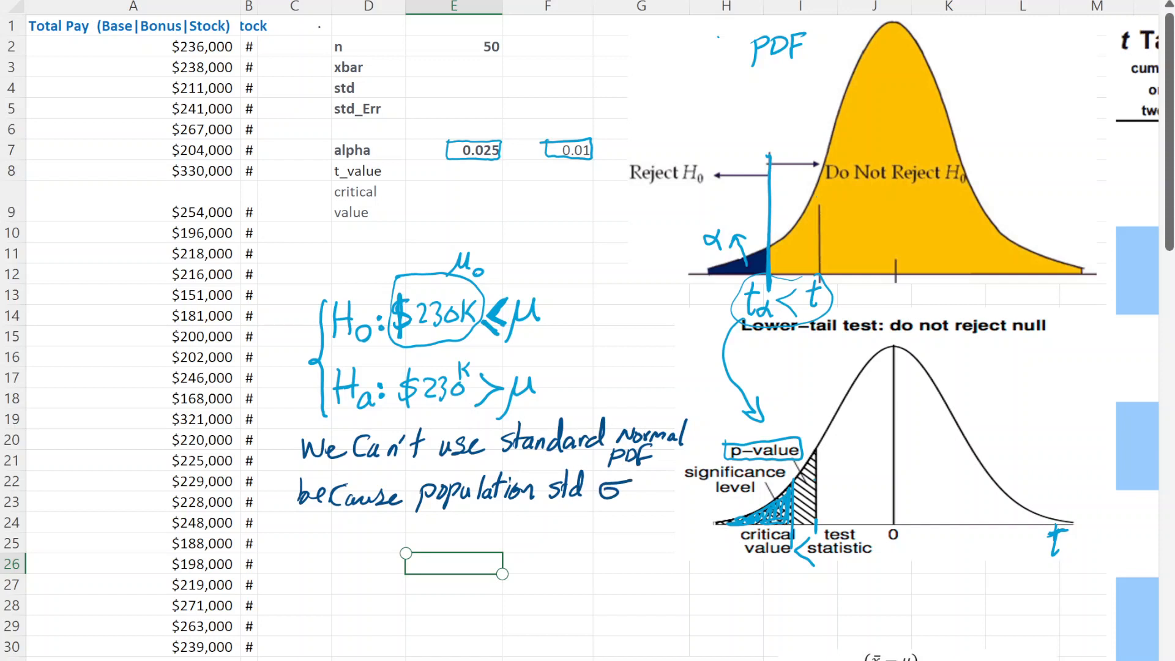
- Handwrite "σ is unknown" above the row for n
{"action": "mouse_move", "coordinate": [319, 27]}
{"action": "left_mouse_down"}
{"action": "mouse_move", "coordinate": [341, 21]}
{"action": "mouse_move", "coordinate": [357, 39]}
{"action": "mouse_move", "coordinate": [399, 24]}
{"action": "left_mouse_up"}
{"action": "mouse_move", "coordinate": [403, 17]}
{"action": "left_mouse_down"}
{"action": "mouse_move", "coordinate": [404, 35]}
{"action": "mouse_move", "coordinate": [417, 36]}
{"action": "mouse_move", "coordinate": [398, 35]}
{"action": "mouse_move", "coordinate": [437, 30]}
{"action": "left_mouse_up"}
{"action": "left_click_drag", "start_coordinate": [438, 25], "coordinate": [451, 21]}
{"action": "left_click_drag", "start_coordinate": [459, 20], "coordinate": [469, 33]}
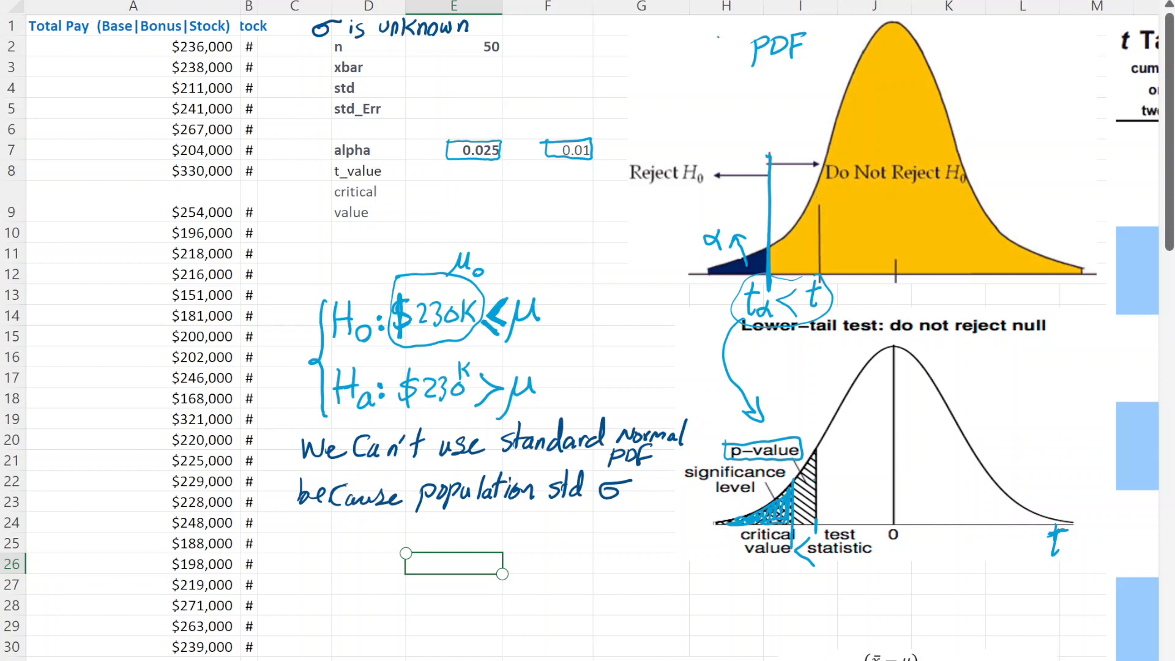
- Complete the note about the population std by handwriting "is unknown" below the σ
{"action": "left_click", "coordinate": [610, 254]}
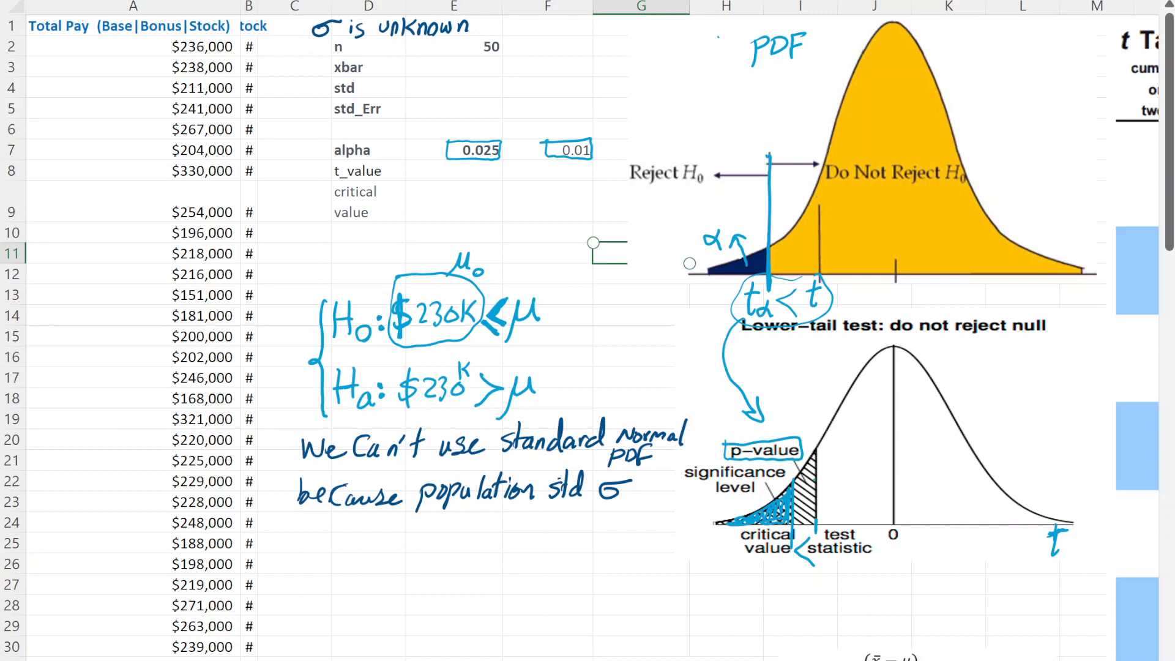
{"action": "mouse_move", "coordinate": [69, 230]}
{"action": "left_mouse_down"}
{"action": "mouse_move", "coordinate": [142, 292]}
{"action": "mouse_move", "coordinate": [131, 296]}
{"action": "left_mouse_up"}
{"action": "left_click_drag", "start_coordinate": [571, 513], "coordinate": [572, 525]}
{"action": "mouse_move", "coordinate": [583, 509]}
{"action": "left_mouse_down"}
{"action": "mouse_move", "coordinate": [578, 523]}
{"action": "mouse_move", "coordinate": [614, 524]}
{"action": "left_mouse_up"}
{"action": "left_click", "coordinate": [572, 508]}
{"action": "left_click", "coordinate": [454, 626]}
{"action": "left_click", "coordinate": [548, 626]}
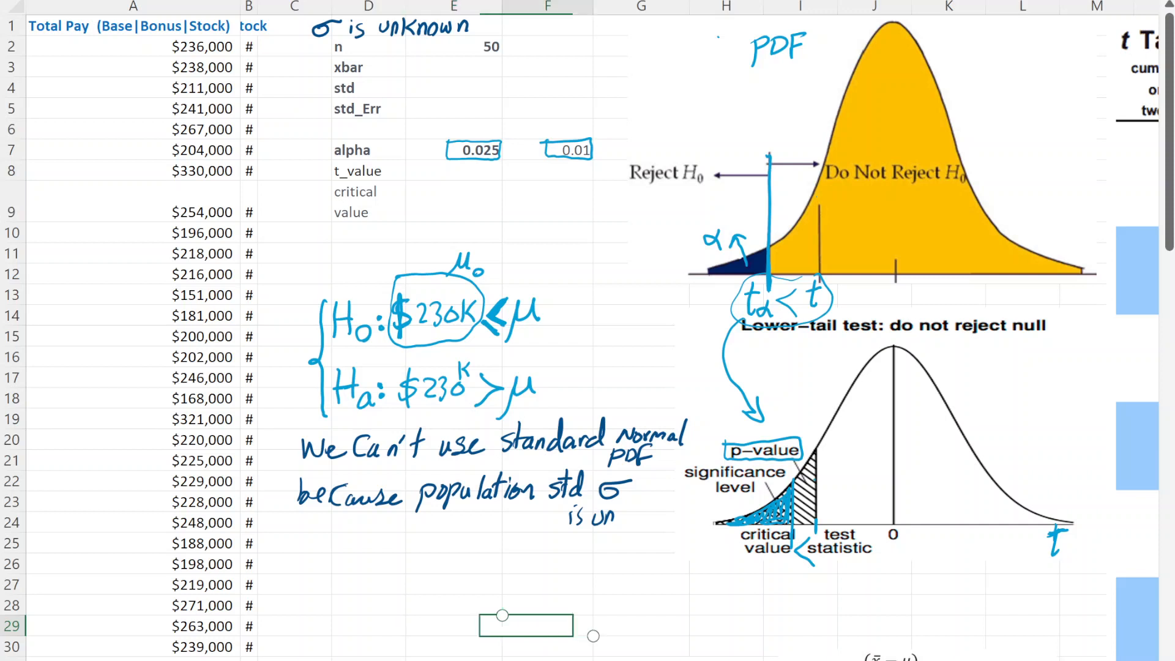
{"action": "left_click", "coordinate": [548, 625]}
{"action": "mouse_move", "coordinate": [618, 520]}
{"action": "left_mouse_down"}
{"action": "mouse_move", "coordinate": [630, 508]}
{"action": "mouse_move", "coordinate": [639, 523]}
{"action": "mouse_move", "coordinate": [677, 508]}
{"action": "mouse_move", "coordinate": [678, 521]}
{"action": "left_mouse_up"}
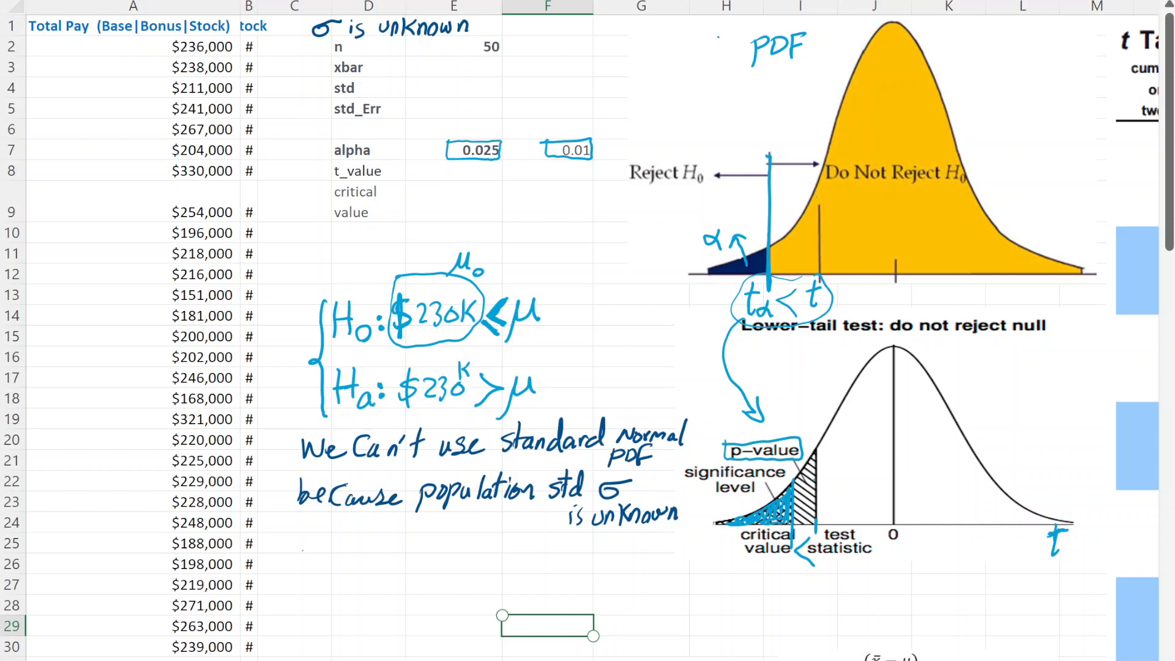
- Handwrite "we have to use t dist." as the last line of the note
{"action": "left_click_drag", "start_coordinate": [301, 551], "coordinate": [423, 563]}
{"action": "mouse_move", "coordinate": [417, 548]}
{"action": "left_mouse_down"}
{"action": "mouse_move", "coordinate": [439, 545]}
{"action": "mouse_move", "coordinate": [423, 567]}
{"action": "mouse_move", "coordinate": [467, 564]}
{"action": "mouse_move", "coordinate": [438, 545]}
{"action": "mouse_move", "coordinate": [514, 563]}
{"action": "mouse_move", "coordinate": [530, 538]}
{"action": "mouse_move", "coordinate": [555, 565]}
{"action": "left_mouse_up"}
{"action": "left_click", "coordinate": [460, 554]}
{"action": "left_click", "coordinate": [540, 556]}
{"action": "left_click_drag", "start_coordinate": [567, 547], "coordinate": [561, 564]}
{"action": "left_click_drag", "start_coordinate": [579, 539], "coordinate": [575, 567]}
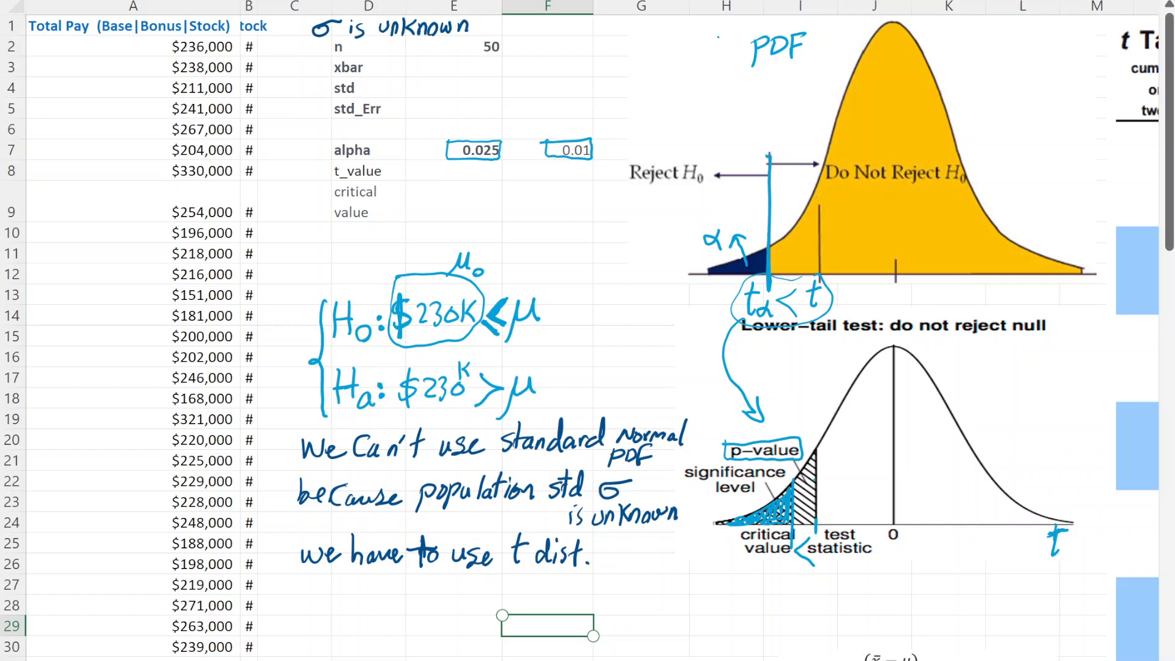
- Handwrite "test statistic" above the t formula in the Student t distribution section
{"action": "scroll", "coordinate": [581, 338], "scroll_direction": "down", "scroll_amount": 7}
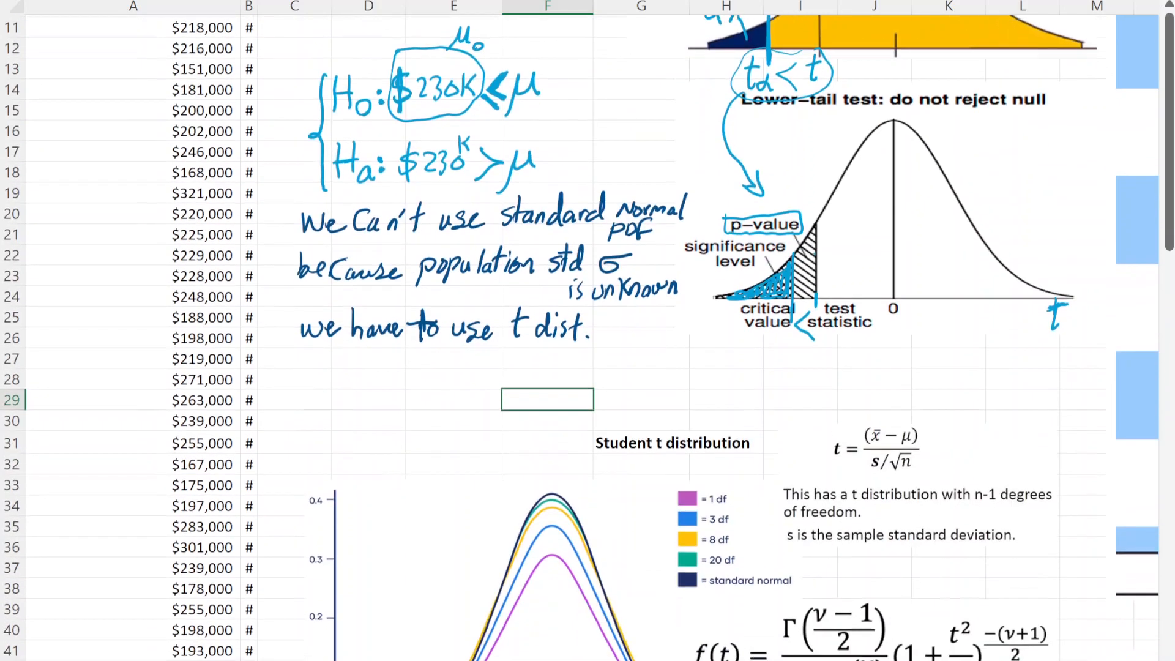
{"action": "scroll", "coordinate": [581, 338], "scroll_direction": "up", "scroll_amount": 1}
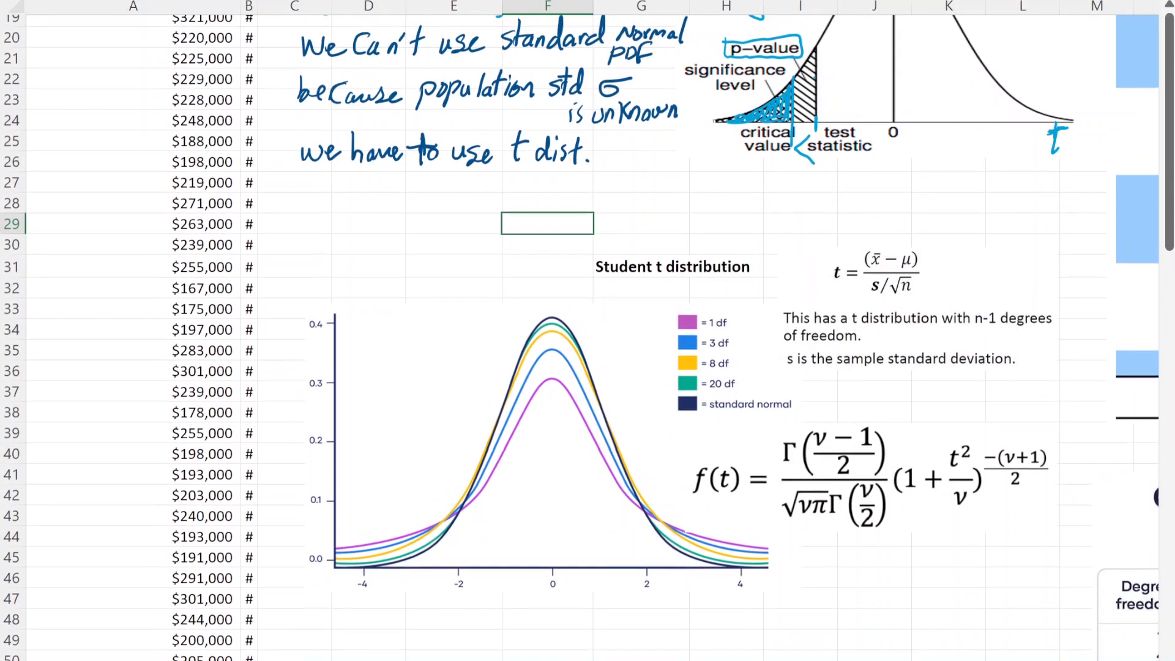
{"action": "scroll", "coordinate": [580, 338], "scroll_direction": "up", "scroll_amount": 1}
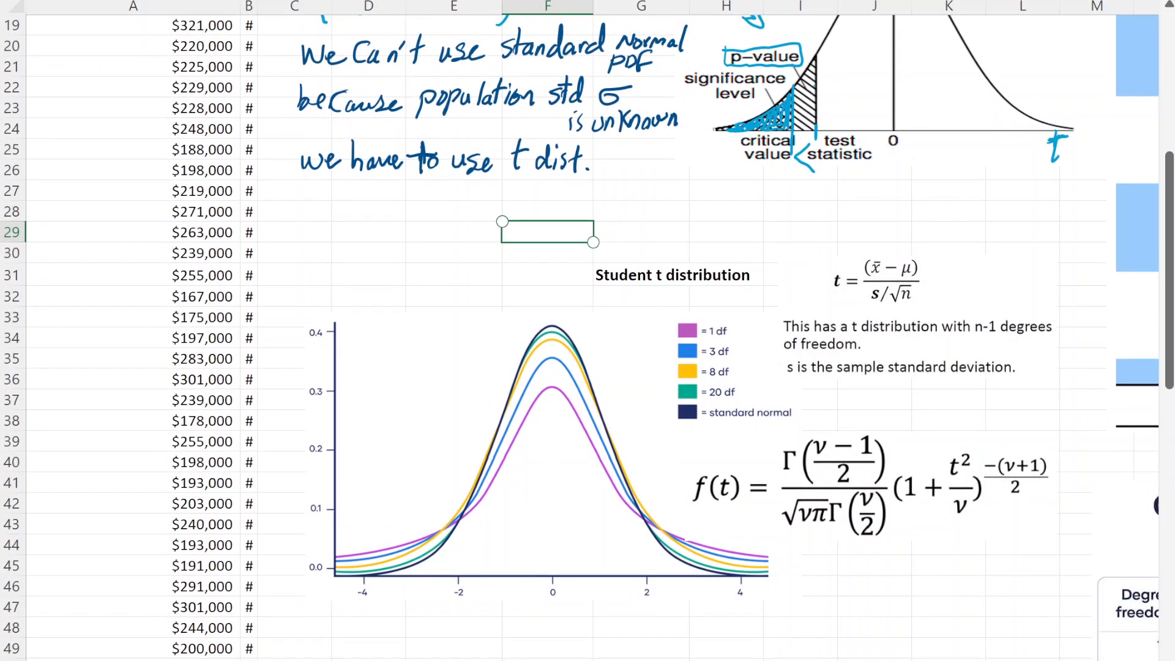
{"action": "left_click", "coordinate": [641, 648]}
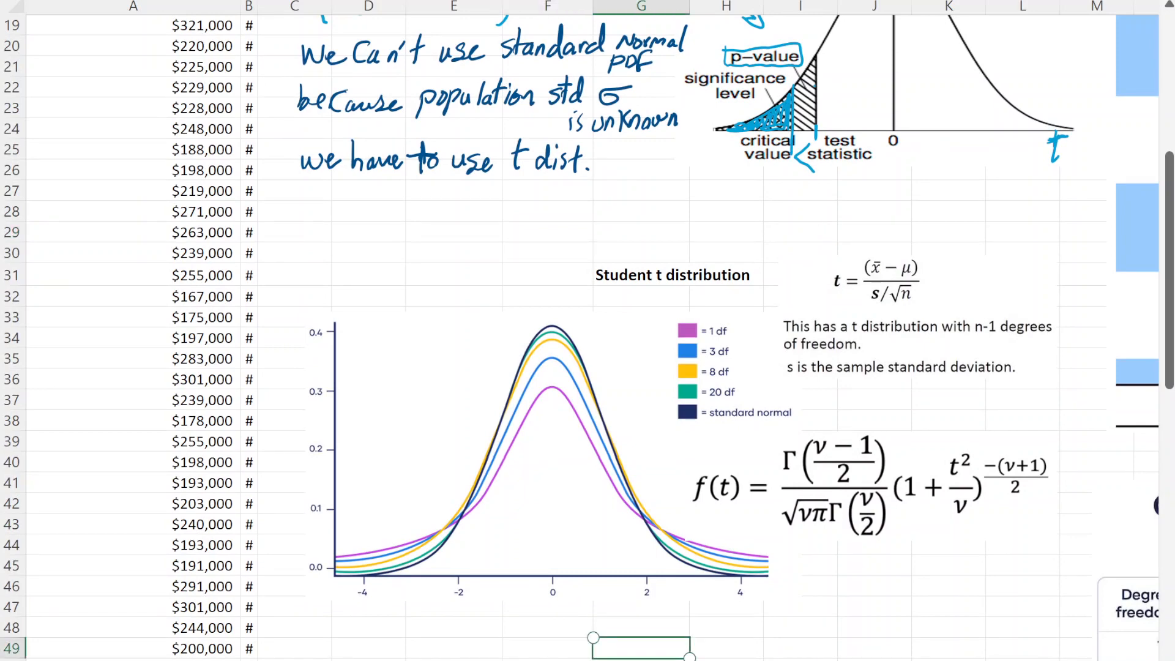
{"action": "left_click_drag", "start_coordinate": [819, 221], "coordinate": [816, 247]}
{"action": "mouse_move", "coordinate": [811, 231]}
{"action": "left_mouse_down"}
{"action": "mouse_move", "coordinate": [826, 227]}
{"action": "mouse_move", "coordinate": [841, 246]}
{"action": "left_mouse_up"}
{"action": "mouse_move", "coordinate": [860, 218]}
{"action": "left_mouse_down"}
{"action": "mouse_move", "coordinate": [857, 246]}
{"action": "mouse_move", "coordinate": [869, 228]}
{"action": "mouse_move", "coordinate": [879, 245]}
{"action": "left_mouse_up"}
{"action": "left_click", "coordinate": [886, 233]}
{"action": "left_click_drag", "start_coordinate": [901, 214], "coordinate": [896, 244]}
{"action": "mouse_move", "coordinate": [916, 231]}
{"action": "left_mouse_down"}
{"action": "mouse_move", "coordinate": [923, 246]}
{"action": "mouse_move", "coordinate": [930, 225]}
{"action": "left_mouse_up"}
{"action": "left_click", "coordinate": [933, 222]}
{"action": "left_click_drag", "start_coordinate": [932, 233], "coordinate": [936, 245]}
{"action": "mouse_move", "coordinate": [952, 213]}
{"action": "left_mouse_down"}
{"action": "mouse_move", "coordinate": [949, 245]}
{"action": "mouse_move", "coordinate": [960, 224]}
{"action": "left_mouse_up"}
{"action": "mouse_move", "coordinate": [957, 234]}
{"action": "left_mouse_down"}
{"action": "mouse_move", "coordinate": [955, 244]}
{"action": "mouse_move", "coordinate": [982, 239]}
{"action": "left_mouse_up"}
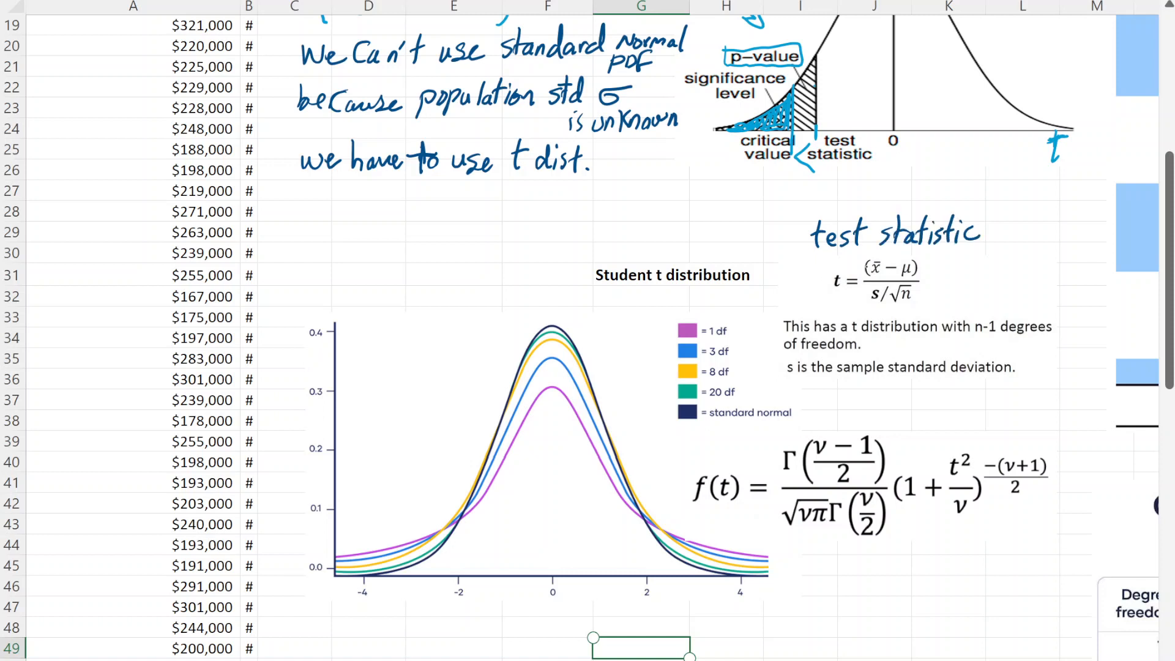
- Circle x̄ in the t formula and draw arrows from x̄ and s to the Total Pay data and one pointing at μ
{"action": "left_click_drag", "start_coordinate": [881, 256], "coordinate": [886, 260]}
{"action": "mouse_move", "coordinate": [863, 259]}
{"action": "left_mouse_down"}
{"action": "mouse_move", "coordinate": [686, 240]}
{"action": "mouse_move", "coordinate": [283, 236]}
{"action": "mouse_move", "coordinate": [303, 247]}
{"action": "left_mouse_up"}
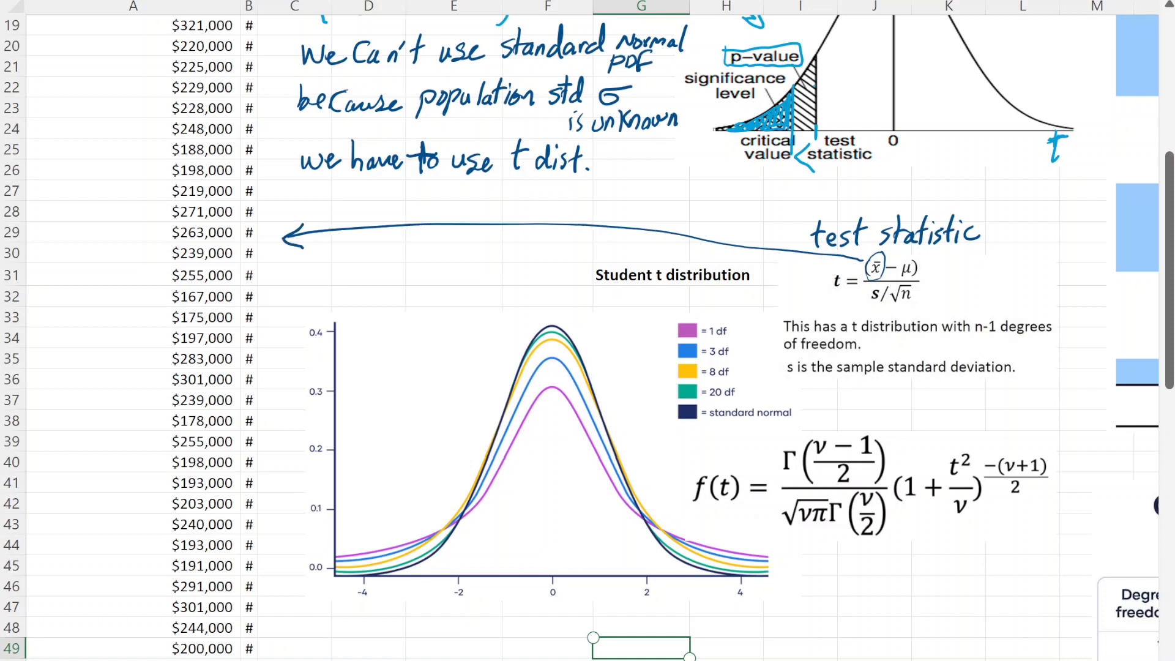
{"action": "mouse_move", "coordinate": [968, 262]}
{"action": "left_mouse_down"}
{"action": "mouse_move", "coordinate": [918, 267]}
{"action": "mouse_move", "coordinate": [930, 270]}
{"action": "left_mouse_up"}
{"action": "mouse_move", "coordinate": [866, 296]}
{"action": "left_mouse_down"}
{"action": "mouse_move", "coordinate": [404, 270]}
{"action": "mouse_move", "coordinate": [282, 277]}
{"action": "left_mouse_up"}
{"action": "mouse_move", "coordinate": [301, 263]}
{"action": "left_mouse_down"}
{"action": "mouse_move", "coordinate": [282, 277]}
{"action": "mouse_move", "coordinate": [296, 290]}
{"action": "left_mouse_up"}
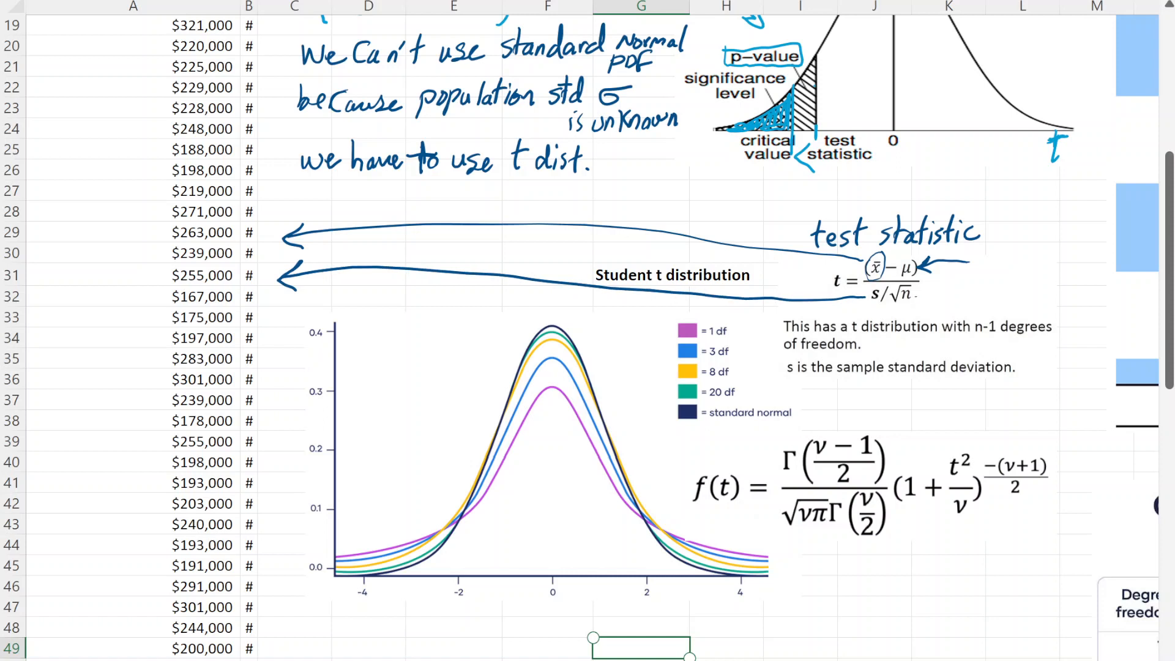
- Circle s/√n, label it σx̄ Std. Error, and erase the long arrow from s
{"action": "mouse_move", "coordinate": [928, 289]}
{"action": "left_mouse_down"}
{"action": "mouse_move", "coordinate": [927, 300]}
{"action": "mouse_move", "coordinate": [937, 288]}
{"action": "left_mouse_up"}
{"action": "mouse_move", "coordinate": [944, 293]}
{"action": "left_mouse_down"}
{"action": "mouse_move", "coordinate": [925, 303]}
{"action": "mouse_move", "coordinate": [941, 302]}
{"action": "left_mouse_up"}
{"action": "mouse_move", "coordinate": [874, 284]}
{"action": "left_mouse_down"}
{"action": "mouse_move", "coordinate": [867, 295]}
{"action": "mouse_move", "coordinate": [917, 306]}
{"action": "left_mouse_up"}
{"action": "left_click_drag", "start_coordinate": [807, 338], "coordinate": [820, 301]}
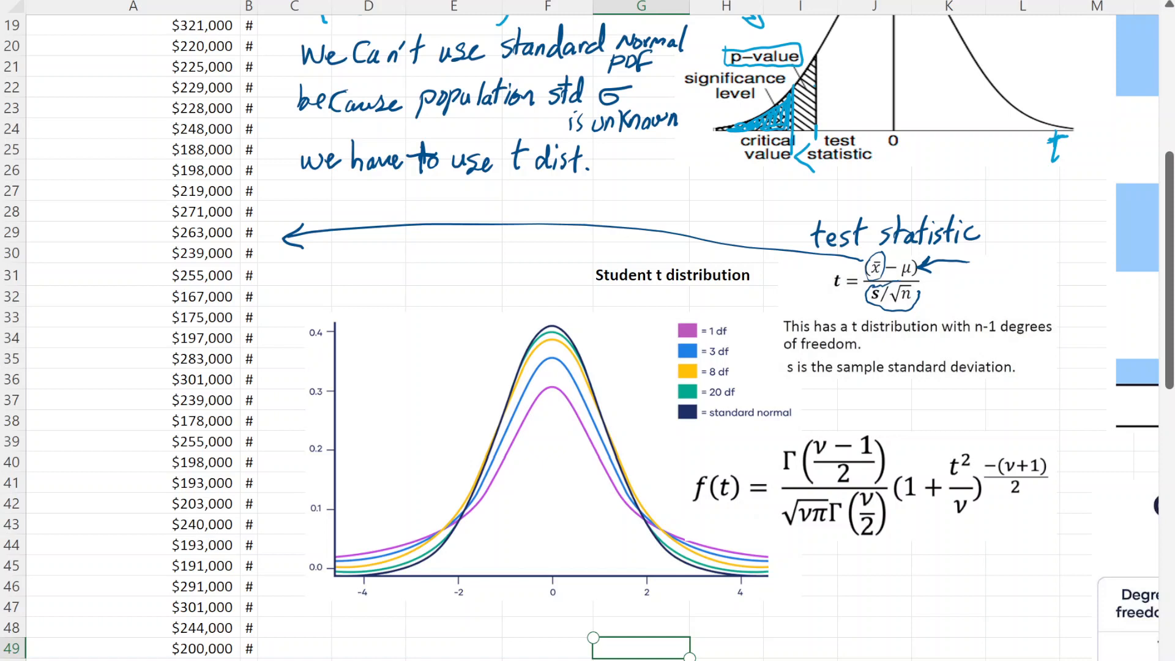
{"action": "mouse_move", "coordinate": [943, 289]}
{"action": "left_mouse_down"}
{"action": "mouse_move", "coordinate": [953, 286]}
{"action": "mouse_move", "coordinate": [949, 305]}
{"action": "mouse_move", "coordinate": [958, 294]}
{"action": "mouse_move", "coordinate": [949, 309]}
{"action": "mouse_move", "coordinate": [987, 300]}
{"action": "mouse_move", "coordinate": [994, 285]}
{"action": "left_mouse_up"}
{"action": "mouse_move", "coordinate": [1004, 275]}
{"action": "left_mouse_down"}
{"action": "mouse_move", "coordinate": [1002, 298]}
{"action": "mouse_move", "coordinate": [1068, 287]}
{"action": "left_mouse_up"}
{"action": "left_click", "coordinate": [1008, 298]}
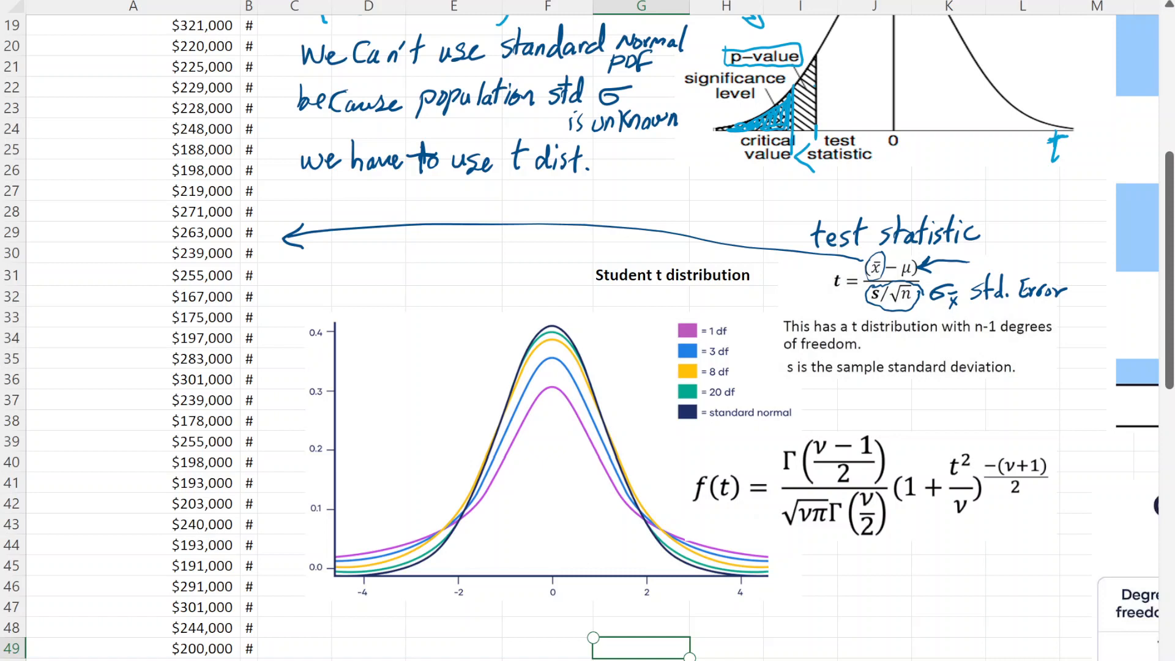
- Draw an arrow to the peak of the Student t curves and handwrite PDF beside them
{"action": "left_click_drag", "start_coordinate": [500, 279], "coordinate": [524, 328]}
{"action": "left_click_drag", "start_coordinate": [417, 338], "coordinate": [416, 368]}
{"action": "left_click_drag", "start_coordinate": [416, 340], "coordinate": [430, 364]}
{"action": "mouse_move", "coordinate": [431, 340]}
{"action": "left_mouse_down"}
{"action": "mouse_move", "coordinate": [432, 362]}
{"action": "mouse_move", "coordinate": [451, 362]}
{"action": "left_mouse_up"}
{"action": "mouse_move", "coordinate": [452, 341]}
{"action": "left_mouse_down"}
{"action": "mouse_move", "coordinate": [464, 336]}
{"action": "mouse_move", "coordinate": [459, 351]}
{"action": "mouse_move", "coordinate": [530, 320]}
{"action": "left_mouse_up"}
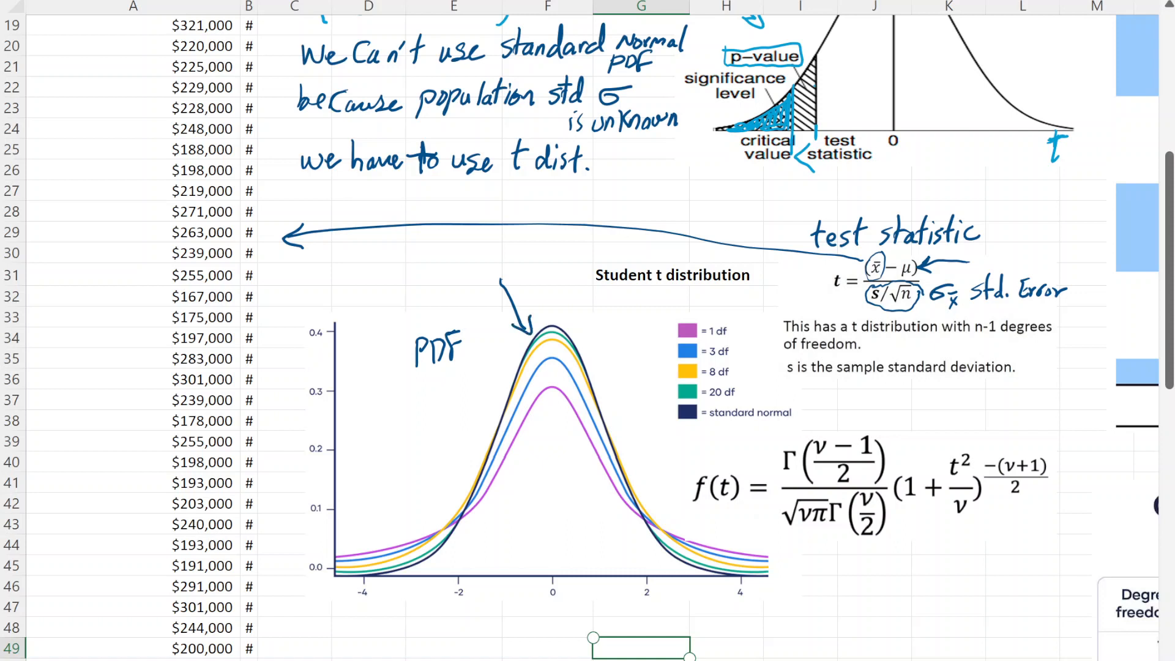
- Briefly underline the standard normal legend entry, and erase that line and the circle around s/√n
{"action": "left_click_drag", "start_coordinate": [700, 423], "coordinate": [745, 422]}
{"action": "left_click", "coordinate": [722, 423]}
{"action": "left_click", "coordinate": [891, 305]}
- Sketch temporary arrows beside s in the t formula with a σ symbol, and erase them
{"action": "mouse_move", "coordinate": [685, 305]}
{"action": "left_mouse_down"}
{"action": "mouse_move", "coordinate": [863, 300]}
{"action": "mouse_move", "coordinate": [840, 317]}
{"action": "left_mouse_up"}
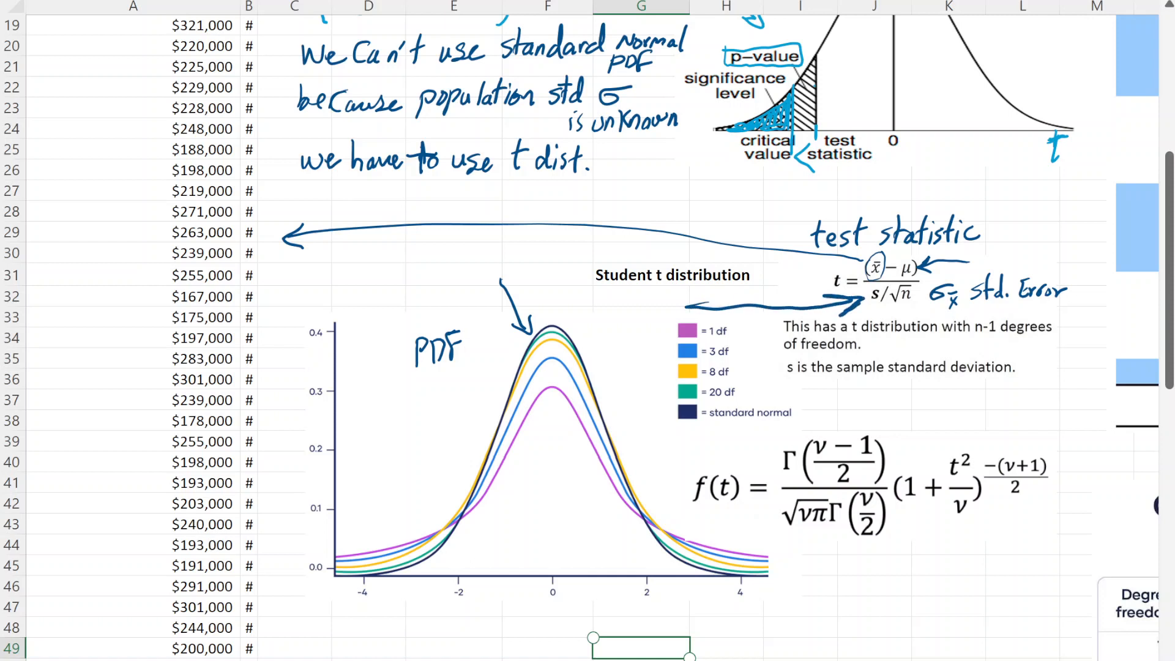
{"action": "left_click", "coordinate": [842, 319]}
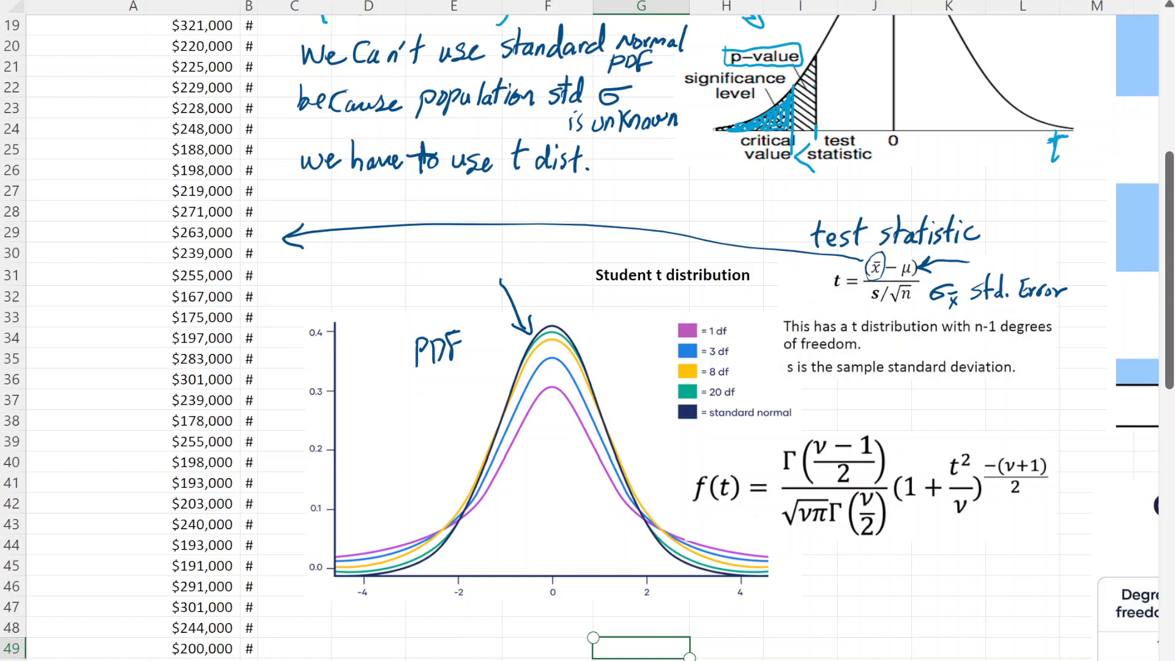
{"action": "left_click_drag", "start_coordinate": [867, 295], "coordinate": [819, 297]}
{"action": "mouse_move", "coordinate": [831, 293]}
{"action": "left_mouse_down"}
{"action": "mouse_move", "coordinate": [772, 307]}
{"action": "mouse_move", "coordinate": [796, 289]}
{"action": "left_mouse_up"}
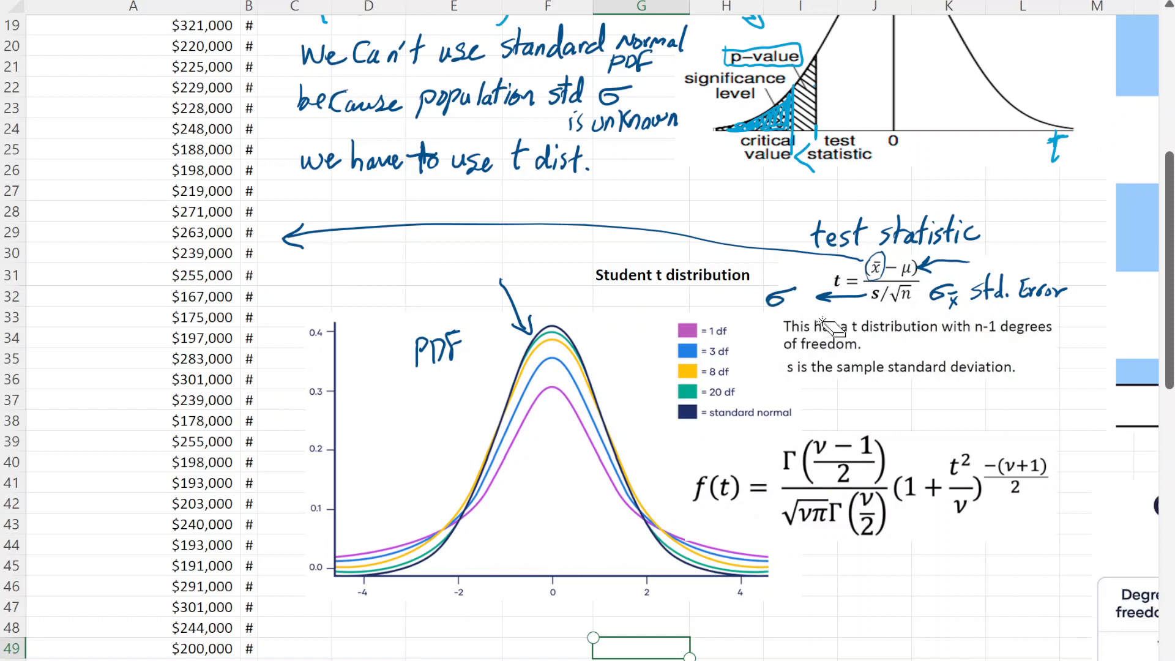
{"action": "left_click_drag", "start_coordinate": [851, 307], "coordinate": [789, 324]}
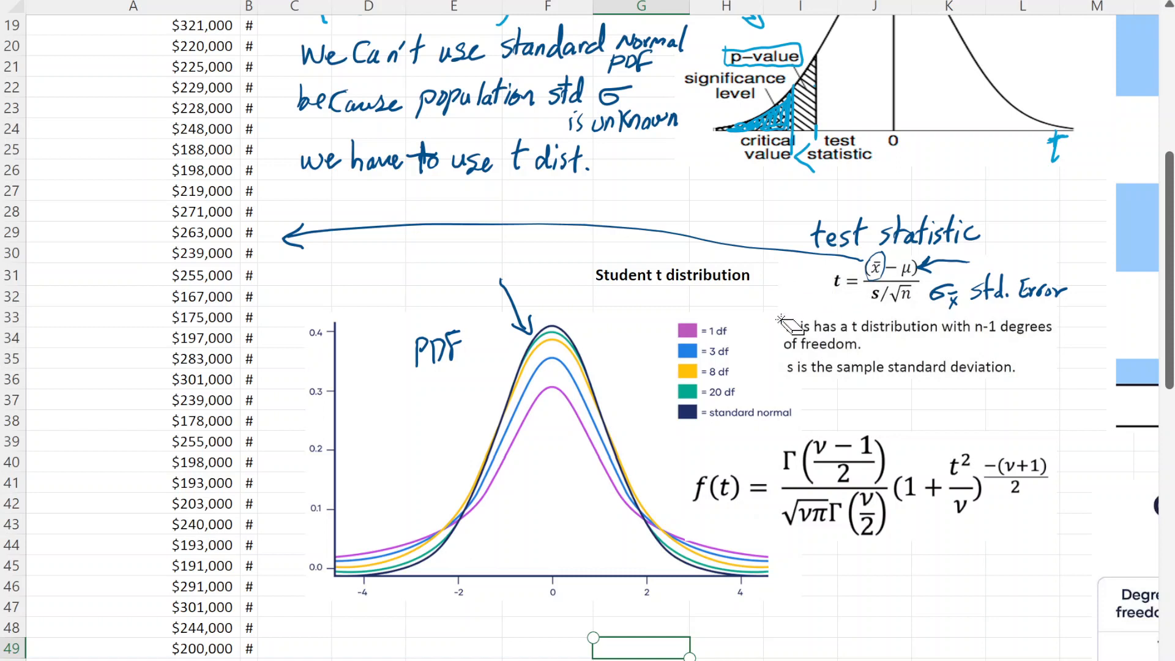
- Circle s in the t formula with a long arrow to the Total Pay data, and erase both
{"action": "mouse_move", "coordinate": [875, 287]}
{"action": "left_mouse_down"}
{"action": "mouse_move", "coordinate": [864, 310]}
{"action": "mouse_move", "coordinate": [879, 286]}
{"action": "mouse_move", "coordinate": [400, 277]}
{"action": "mouse_move", "coordinate": [273, 308]}
{"action": "mouse_move", "coordinate": [298, 312]}
{"action": "left_mouse_up"}
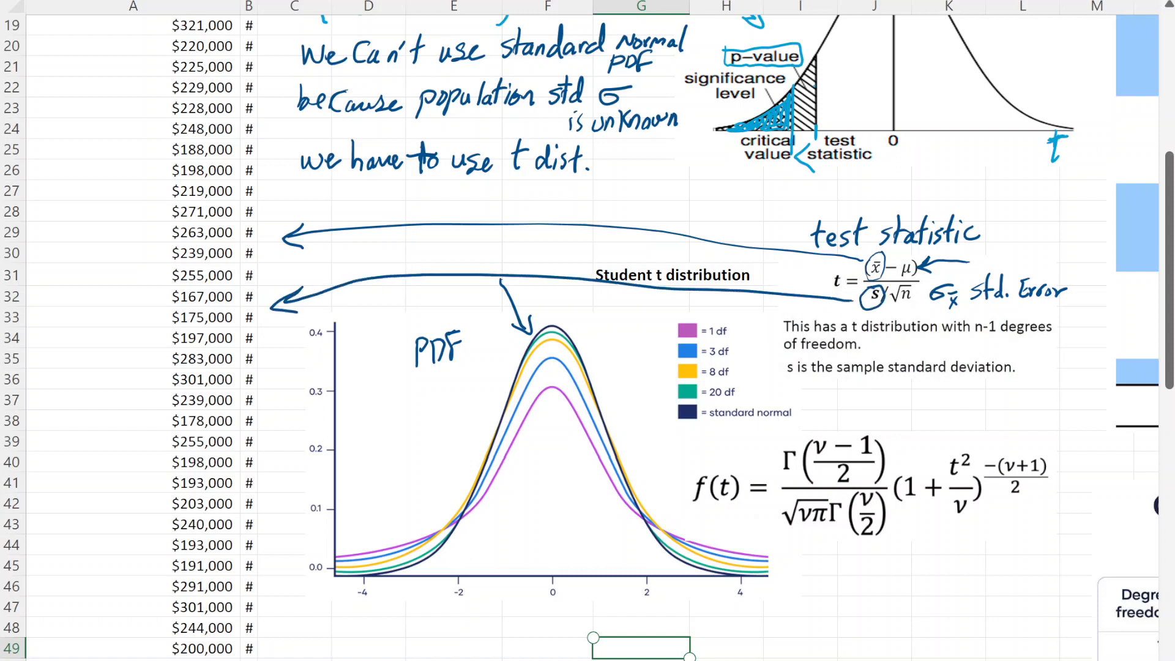
{"action": "left_click_drag", "start_coordinate": [617, 274], "coordinate": [615, 288]}
{"action": "left_click", "coordinate": [863, 299]}
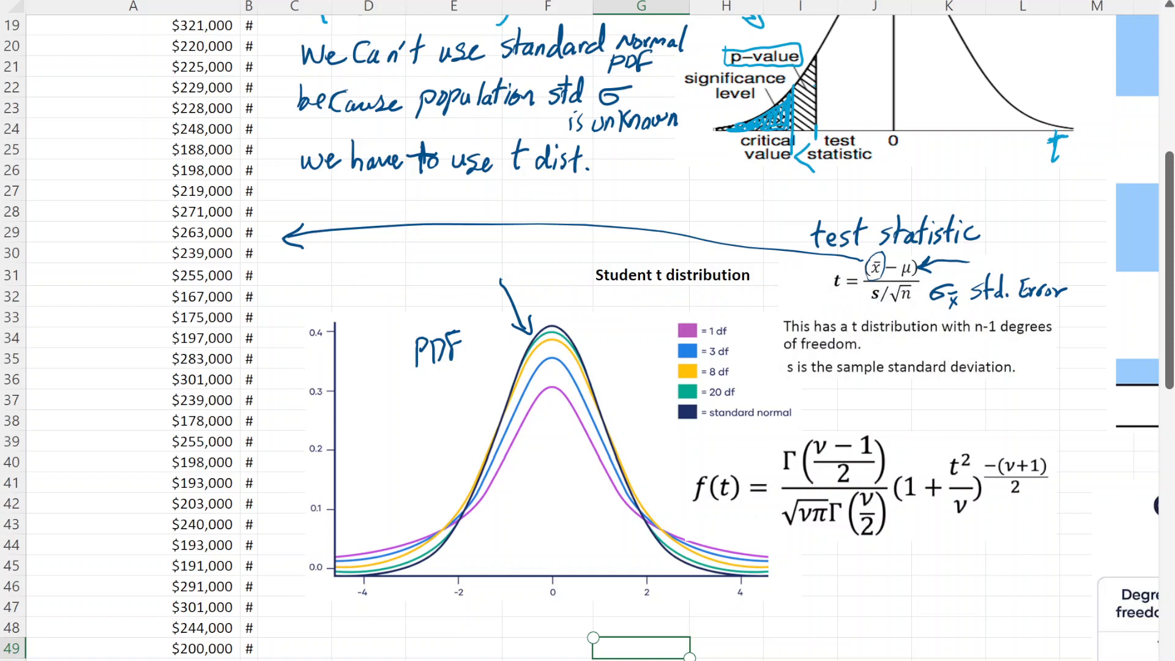
- Draw a curved arrow from the t formula to the upper side of the Student t curves
{"action": "mouse_move", "coordinate": [771, 302]}
{"action": "left_mouse_down"}
{"action": "mouse_move", "coordinate": [866, 300]}
{"action": "mouse_move", "coordinate": [842, 308]}
{"action": "mouse_move", "coordinate": [713, 279]}
{"action": "mouse_move", "coordinate": [597, 361]}
{"action": "left_mouse_up"}
{"action": "mouse_move", "coordinate": [603, 333]}
{"action": "left_mouse_down"}
{"action": "mouse_move", "coordinate": [600, 353]}
{"action": "mouse_move", "coordinate": [617, 348]}
{"action": "left_mouse_up"}
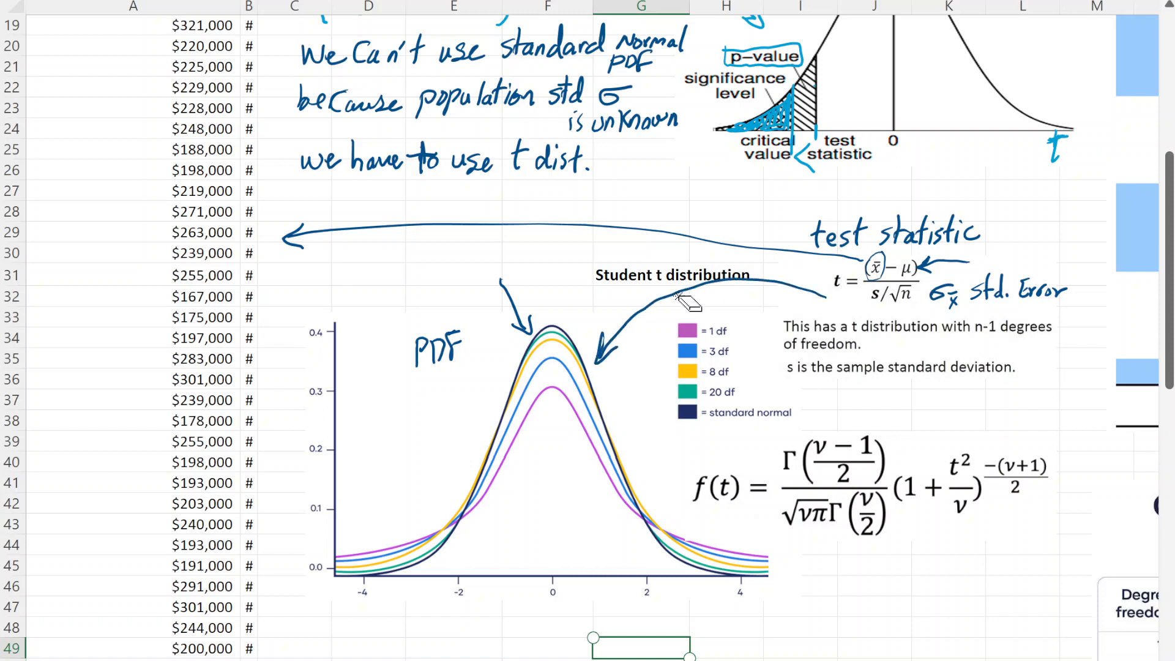
- Erase the curved arrow from the t formula and handwrite df=n-1 under the Student t distribution title
{"action": "left_click_drag", "start_coordinate": [687, 289], "coordinate": [641, 320]}
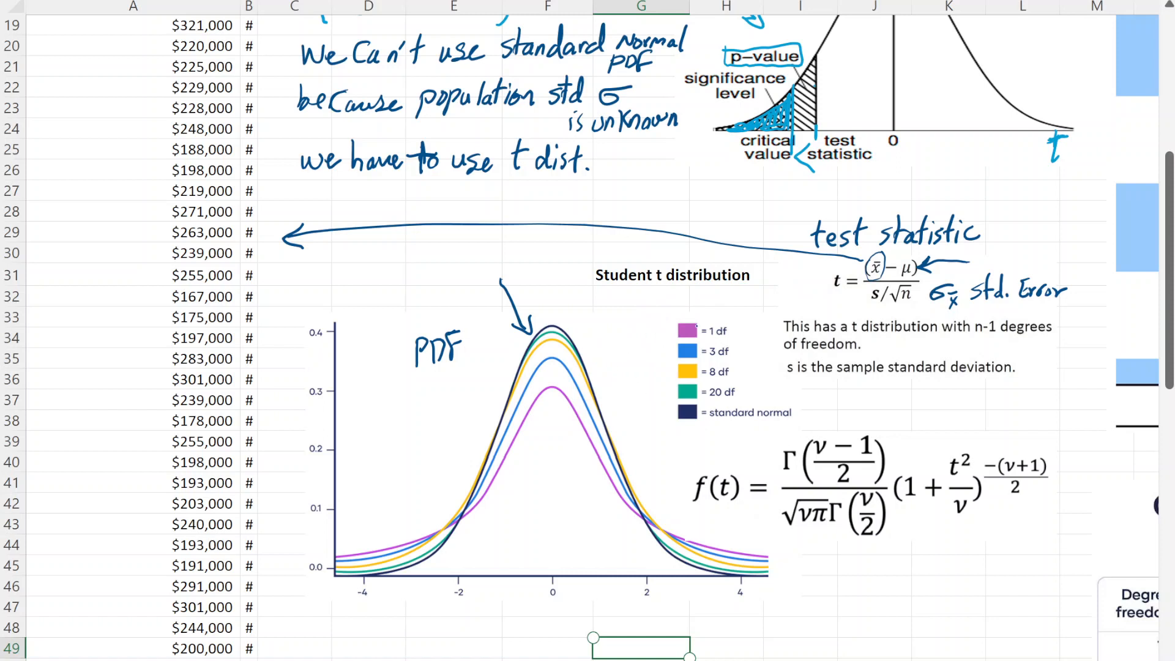
{"action": "mouse_move", "coordinate": [735, 337]}
{"action": "left_mouse_down"}
{"action": "mouse_move", "coordinate": [714, 341]}
{"action": "mouse_move", "coordinate": [734, 336]}
{"action": "left_mouse_up"}
{"action": "key", "text": "ctrl+z"}
{"action": "mouse_move", "coordinate": [663, 298]}
{"action": "left_mouse_down"}
{"action": "mouse_move", "coordinate": [674, 285]}
{"action": "mouse_move", "coordinate": [699, 303]}
{"action": "mouse_move", "coordinate": [713, 293]}
{"action": "mouse_move", "coordinate": [745, 306]}
{"action": "left_mouse_up"}
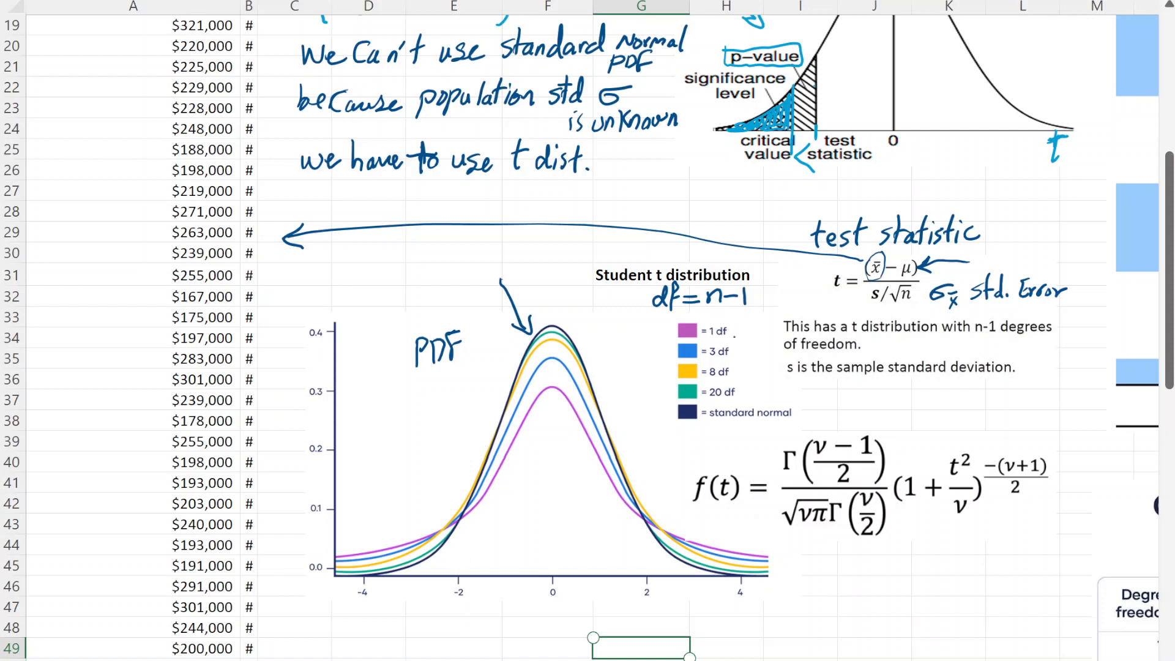
- Circle the low-df legend entries, sketch upward arrows to the 1 df and 3 df curves, and erase the arrows
{"action": "mouse_move", "coordinate": [749, 318]}
{"action": "left_mouse_down"}
{"action": "mouse_move", "coordinate": [702, 319]}
{"action": "mouse_move", "coordinate": [669, 369]}
{"action": "mouse_move", "coordinate": [744, 367]}
{"action": "mouse_move", "coordinate": [730, 316]}
{"action": "left_mouse_up"}
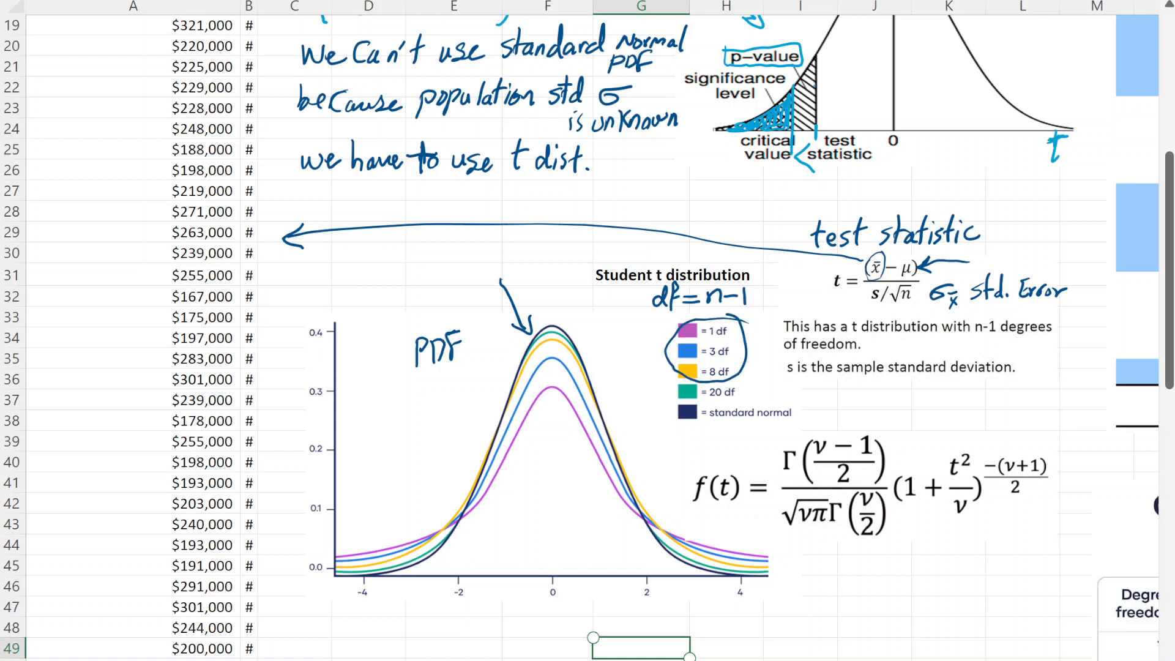
{"action": "mouse_move", "coordinate": [737, 357]}
{"action": "left_mouse_down"}
{"action": "mouse_move", "coordinate": [757, 338]}
{"action": "mouse_move", "coordinate": [726, 366]}
{"action": "mouse_move", "coordinate": [730, 318]}
{"action": "left_mouse_up"}
{"action": "left_click_drag", "start_coordinate": [548, 497], "coordinate": [563, 418]}
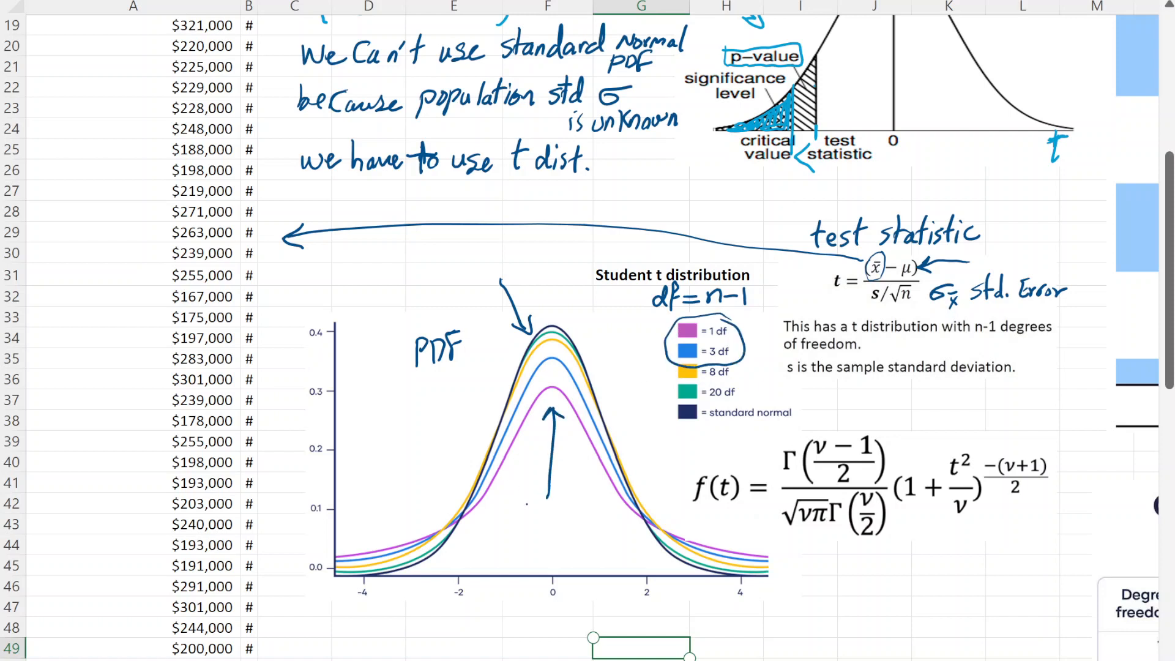
{"action": "left_click_drag", "start_coordinate": [527, 493], "coordinate": [551, 378]}
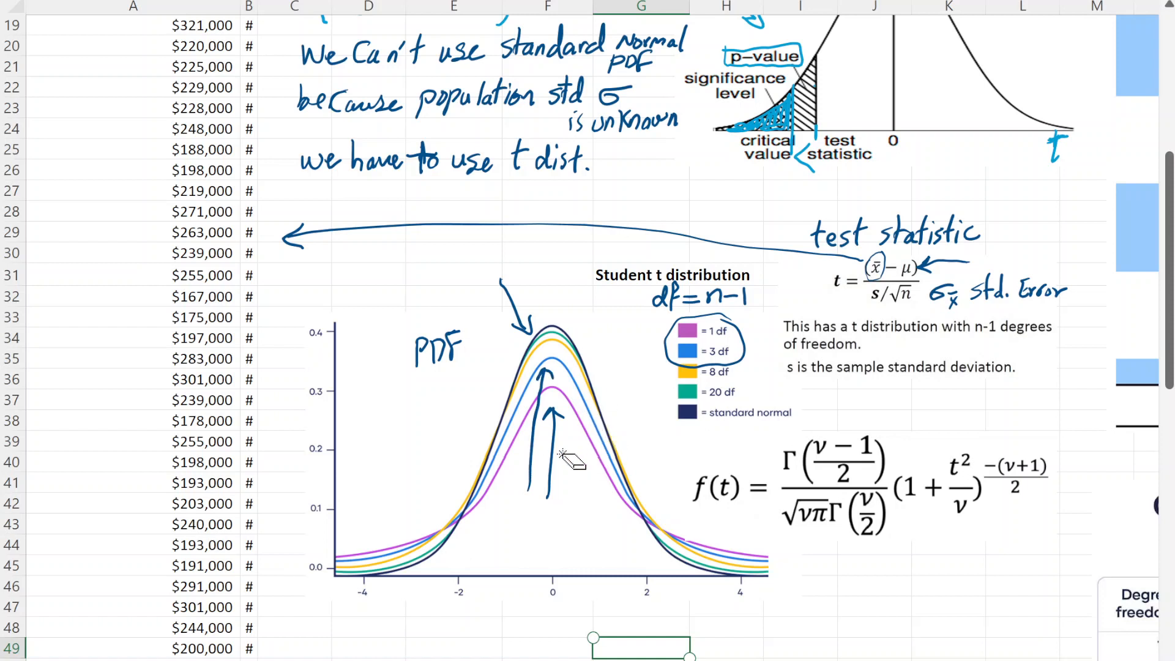
{"action": "left_click_drag", "start_coordinate": [571, 459], "coordinate": [529, 459]}
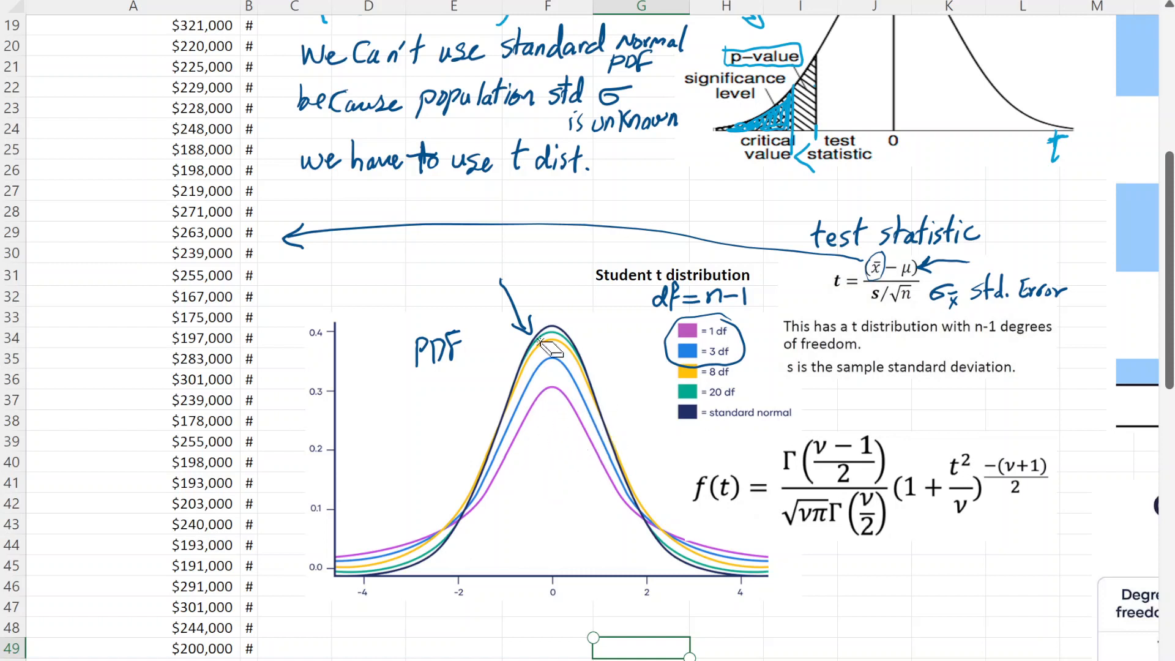
- Erase the arrow beside the PDF label, sketch temporary arrows by the legend and curves, and erase these with the legend circle
{"action": "left_click_drag", "start_coordinate": [540, 340], "coordinate": [527, 338]}
{"action": "mouse_move", "coordinate": [664, 368]}
{"action": "left_mouse_down"}
{"action": "mouse_move", "coordinate": [665, 406]}
{"action": "mouse_move", "coordinate": [673, 393]}
{"action": "left_mouse_up"}
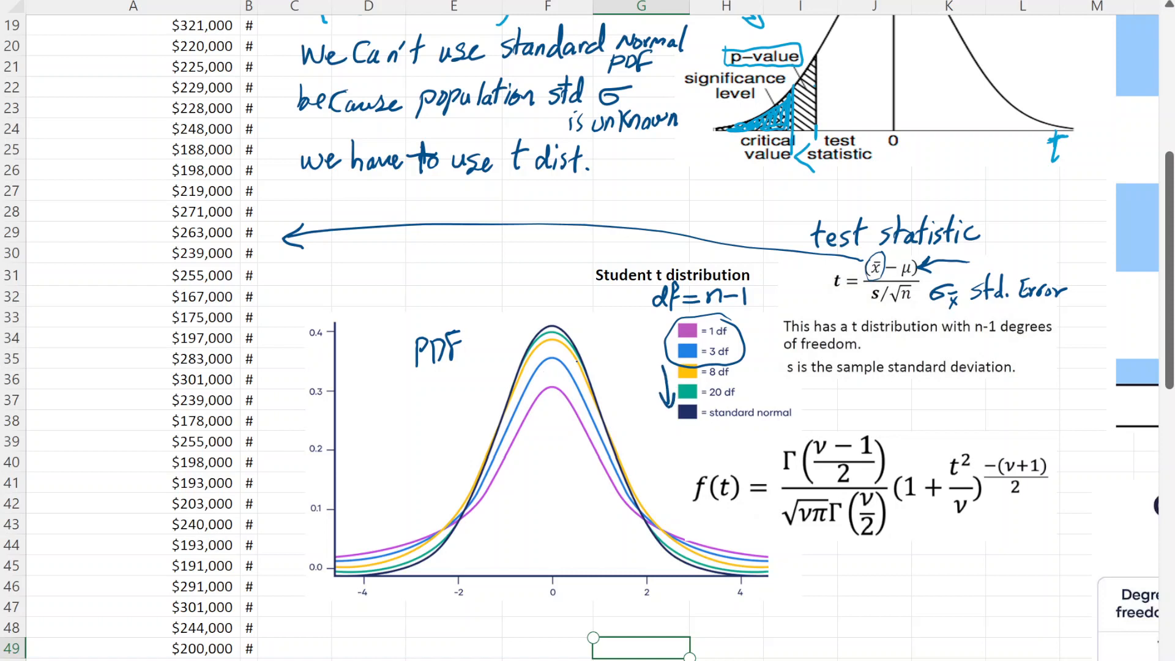
{"action": "left_click_drag", "start_coordinate": [486, 325], "coordinate": [516, 356]}
{"action": "left_click_drag", "start_coordinate": [513, 336], "coordinate": [516, 356]}
{"action": "left_click_drag", "start_coordinate": [672, 397], "coordinate": [700, 356]}
{"action": "left_click_drag", "start_coordinate": [544, 350], "coordinate": [509, 370]}
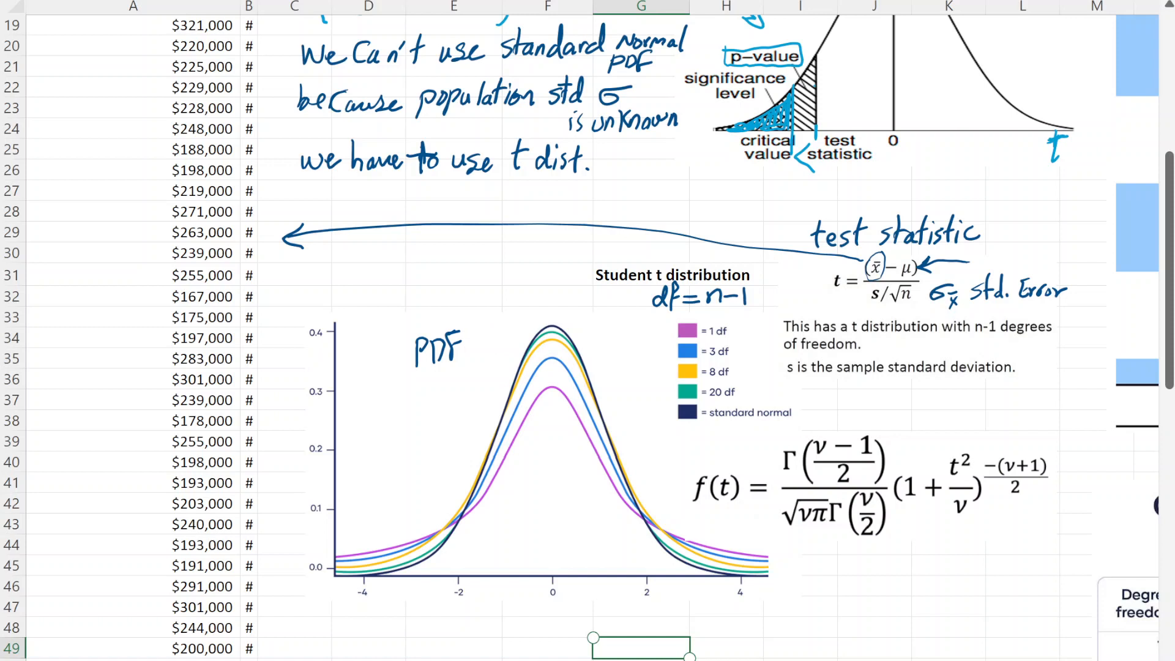
- Handwrite n=50 with a box around it above the Student t chart
{"action": "mouse_move", "coordinate": [313, 261]}
{"action": "left_mouse_down"}
{"action": "mouse_move", "coordinate": [311, 286]}
{"action": "mouse_move", "coordinate": [332, 285]}
{"action": "left_mouse_up"}
{"action": "left_click_drag", "start_coordinate": [332, 280], "coordinate": [350, 271]}
{"action": "left_click_drag", "start_coordinate": [375, 251], "coordinate": [358, 283]}
{"action": "left_click_drag", "start_coordinate": [387, 255], "coordinate": [385, 256]}
{"action": "mouse_move", "coordinate": [301, 252]}
{"action": "left_mouse_down"}
{"action": "mouse_move", "coordinate": [302, 264]}
{"action": "mouse_move", "coordinate": [397, 295]}
{"action": "mouse_move", "coordinate": [355, 240]}
{"action": "mouse_move", "coordinate": [296, 254]}
{"action": "left_mouse_up"}
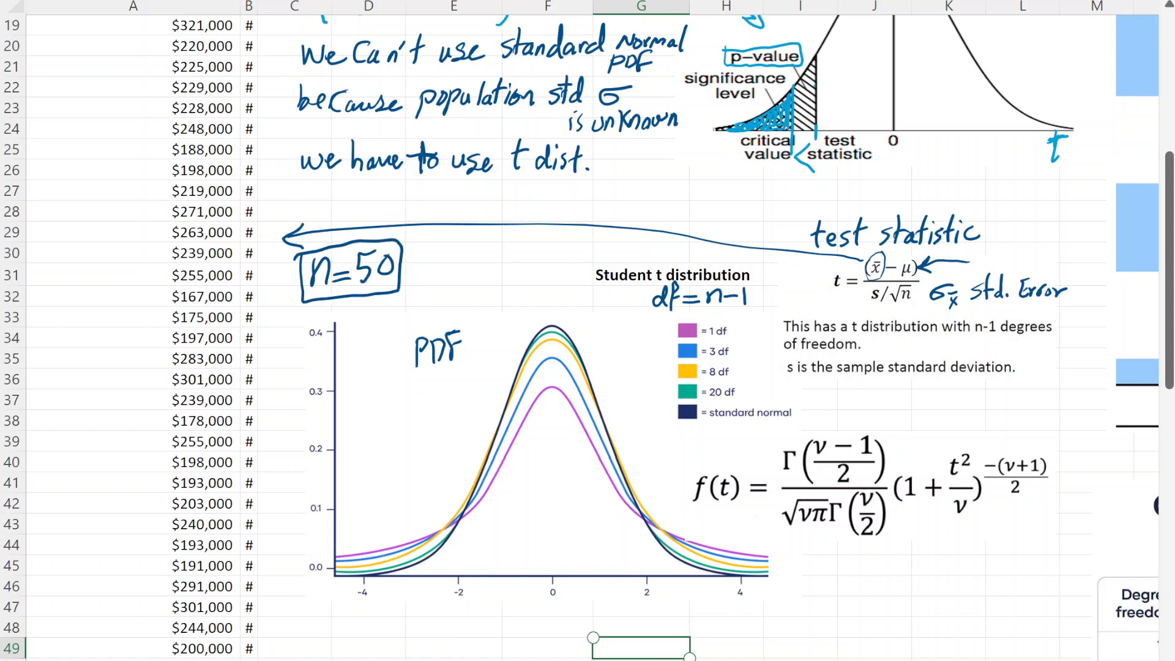
- Continue the boxed n=50 note with an implication arrow and handwrite df=n-1=49
{"action": "left_click_drag", "start_coordinate": [417, 269], "coordinate": [443, 268]}
{"action": "mouse_move", "coordinate": [416, 261]}
{"action": "left_mouse_down"}
{"action": "mouse_move", "coordinate": [443, 260]}
{"action": "mouse_move", "coordinate": [434, 277]}
{"action": "left_mouse_up"}
{"action": "mouse_move", "coordinate": [487, 257]}
{"action": "left_mouse_down"}
{"action": "mouse_move", "coordinate": [473, 268]}
{"action": "mouse_move", "coordinate": [488, 240]}
{"action": "mouse_move", "coordinate": [493, 272]}
{"action": "left_mouse_up"}
{"action": "left_click_drag", "start_coordinate": [487, 261], "coordinate": [528, 263]}
{"action": "mouse_move", "coordinate": [510, 257]}
{"action": "left_mouse_down"}
{"action": "mouse_move", "coordinate": [540, 251]}
{"action": "mouse_move", "coordinate": [545, 266]}
{"action": "left_mouse_up"}
{"action": "left_click_drag", "start_coordinate": [548, 259], "coordinate": [557, 257]}
{"action": "mouse_move", "coordinate": [564, 246]}
{"action": "left_mouse_down"}
{"action": "mouse_move", "coordinate": [567, 264]}
{"action": "mouse_move", "coordinate": [585, 258]}
{"action": "left_mouse_up"}
{"action": "left_click_drag", "start_coordinate": [574, 252], "coordinate": [607, 261]}
{"action": "left_click_drag", "start_coordinate": [624, 242], "coordinate": [620, 260]}
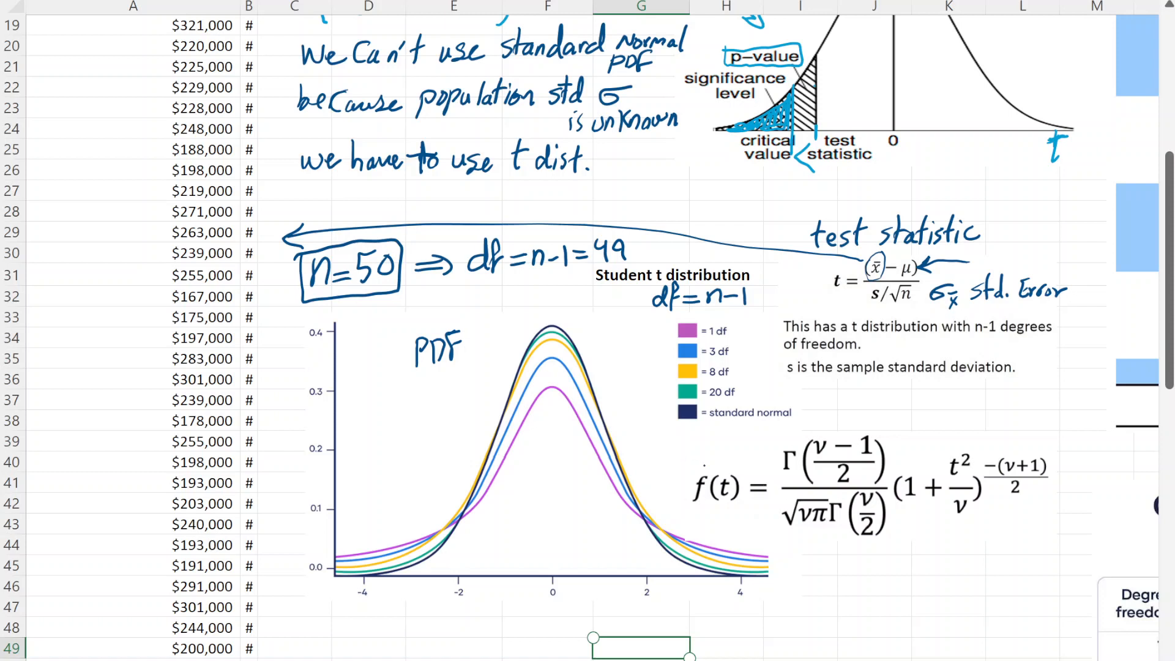
- Draw a curved arrow from f(t) to the peaks of the Student t curves, and briefly underline the formula before erasing the underline
{"action": "mouse_move", "coordinate": [711, 460]}
{"action": "left_mouse_down"}
{"action": "mouse_move", "coordinate": [637, 453]}
{"action": "mouse_move", "coordinate": [557, 404]}
{"action": "mouse_move", "coordinate": [570, 418]}
{"action": "left_mouse_up"}
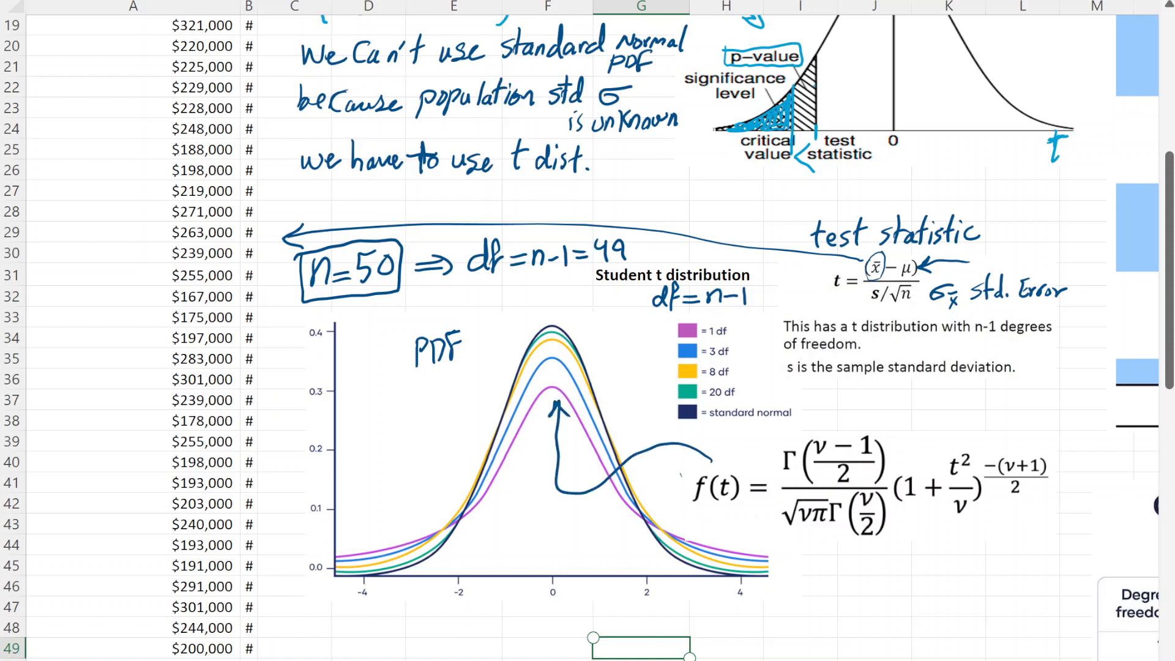
{"action": "mouse_move", "coordinate": [681, 473]}
{"action": "left_mouse_down"}
{"action": "mouse_move", "coordinate": [734, 534]}
{"action": "mouse_move", "coordinate": [816, 547]}
{"action": "mouse_move", "coordinate": [1060, 528]}
{"action": "left_mouse_up"}
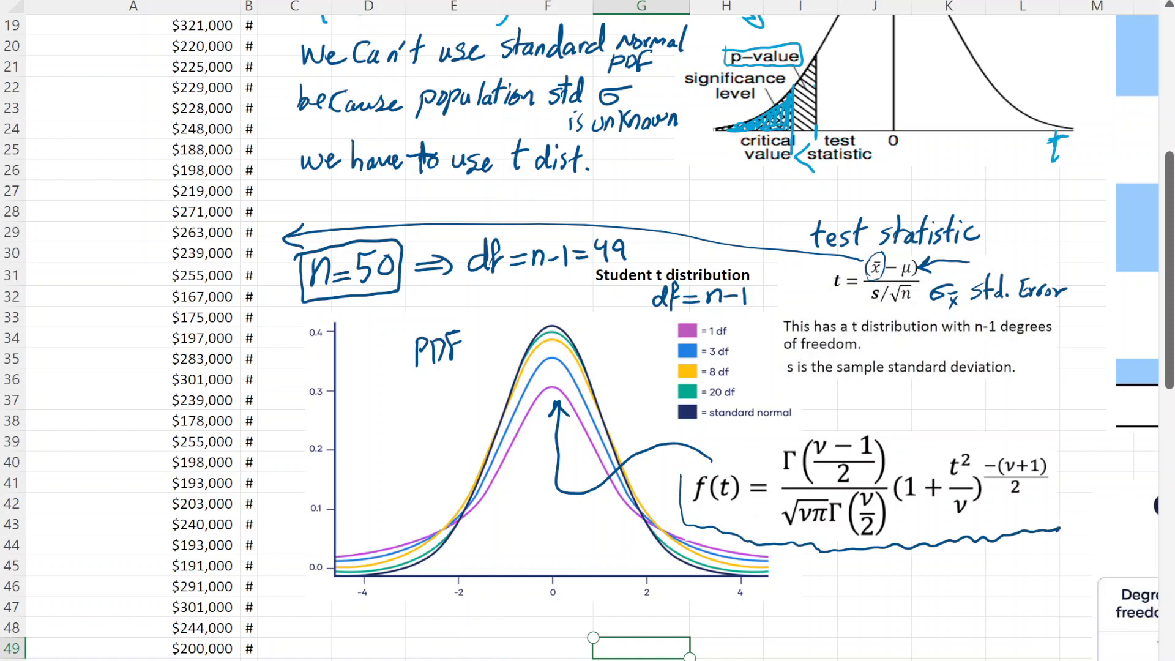
{"action": "left_click_drag", "start_coordinate": [989, 553], "coordinate": [992, 428]}
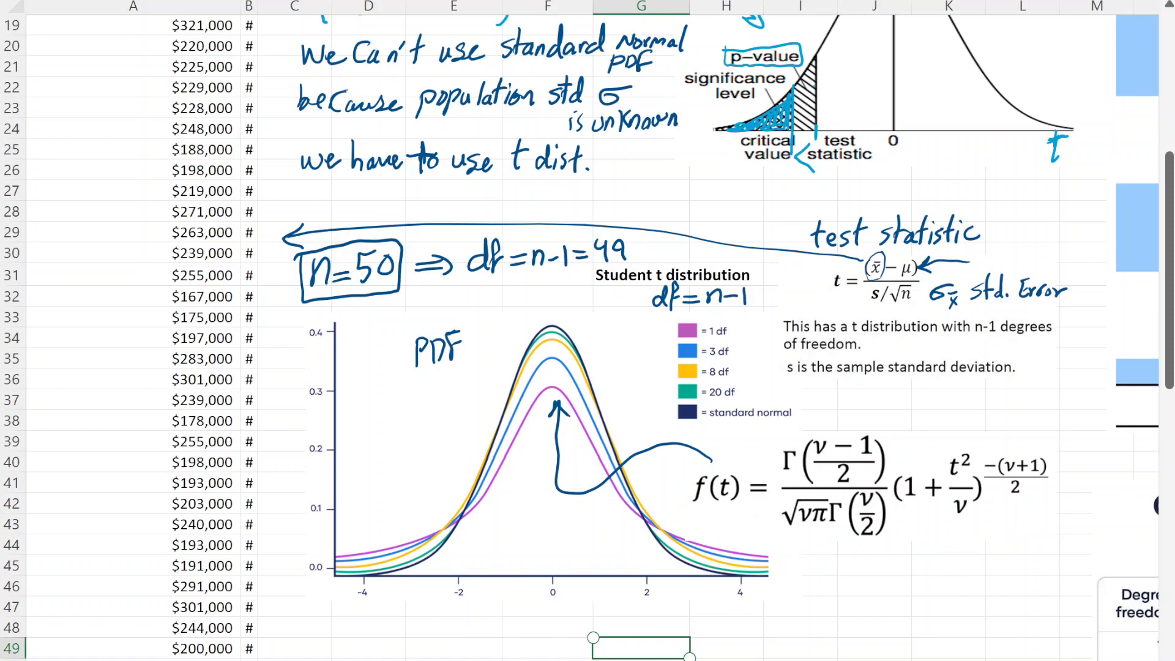
{"action": "left_click_drag", "start_coordinate": [930, 571], "coordinate": [953, 513]}
{"action": "left_click_drag", "start_coordinate": [954, 513], "coordinate": [955, 556]}
- Enlarge the font of the labels from n to critical value in D2:D9
{"action": "scroll", "coordinate": [581, 336], "scroll_direction": "up", "scroll_amount": 6}
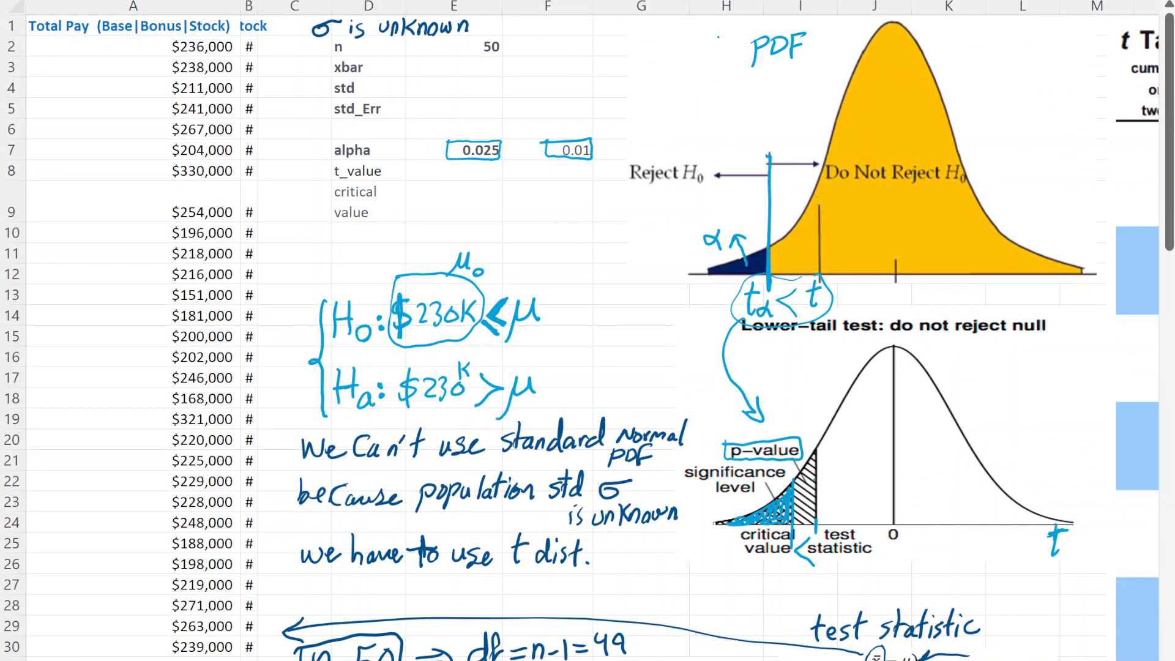
{"action": "left_click", "coordinate": [354, 50]}
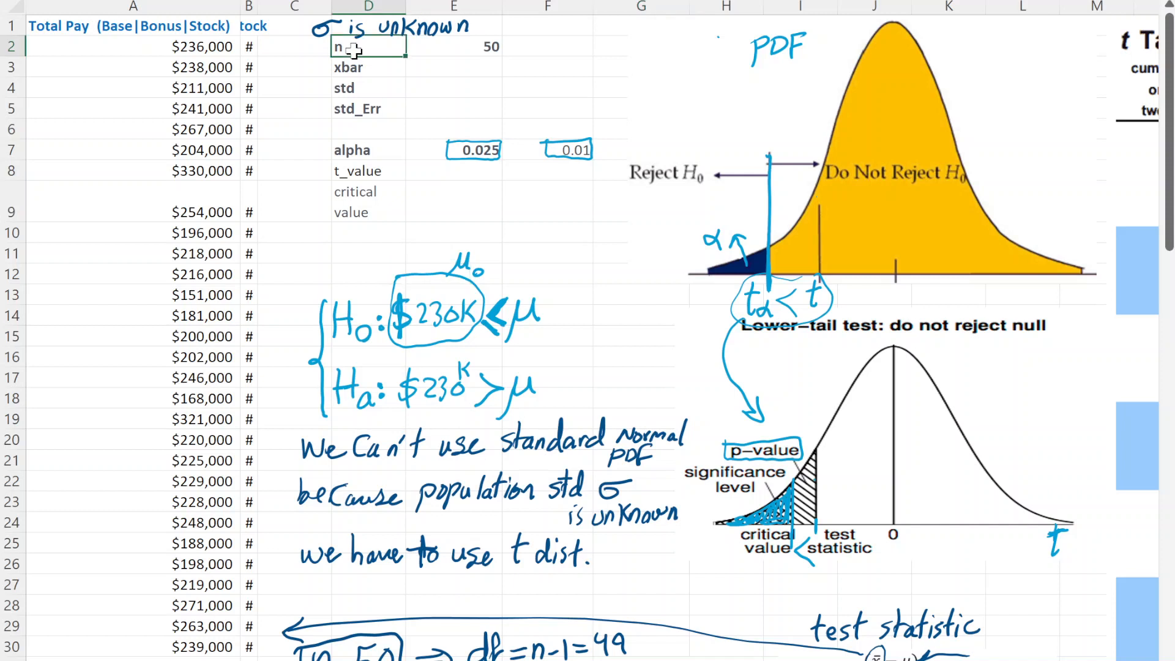
{"action": "key", "text": "shift+Down"}
{"action": "key", "text": "shift+Down"}
{"action": "key", "text": "shift+Down"}
{"action": "key", "text": "shift+Down"}
{"action": "key", "text": "shift+Down"}
{"action": "key", "text": "shift+Down"}
{"action": "key", "text": "shift+Down"}
{"action": "key", "text": "shift+Down"}
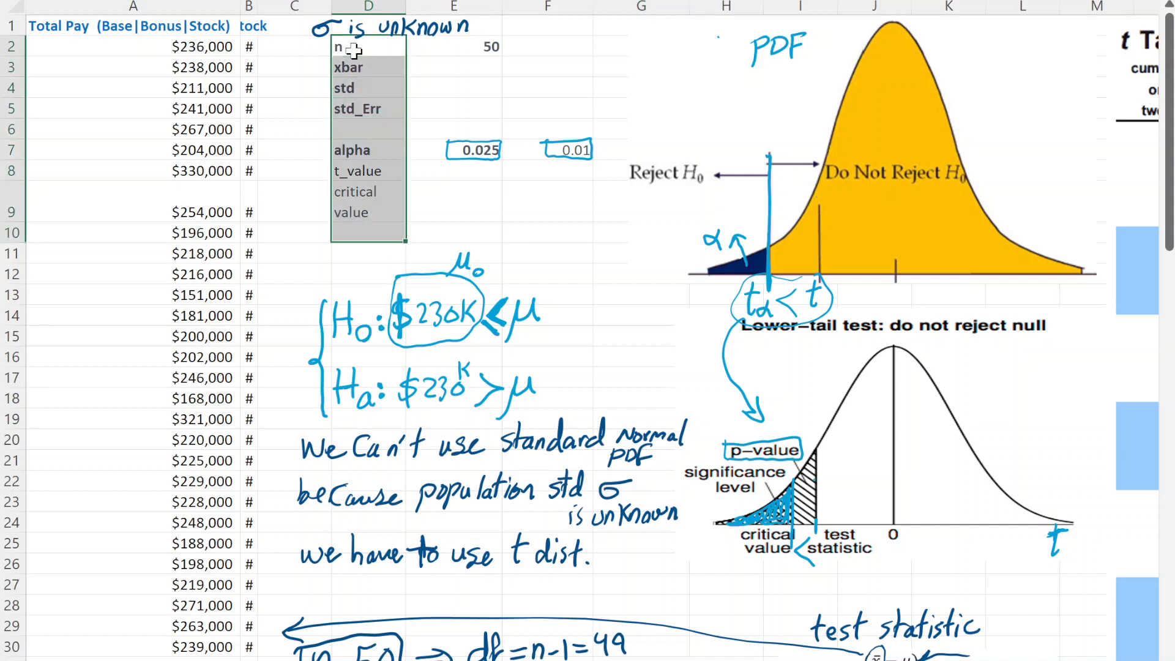
{"action": "key", "text": "shift+Up"}
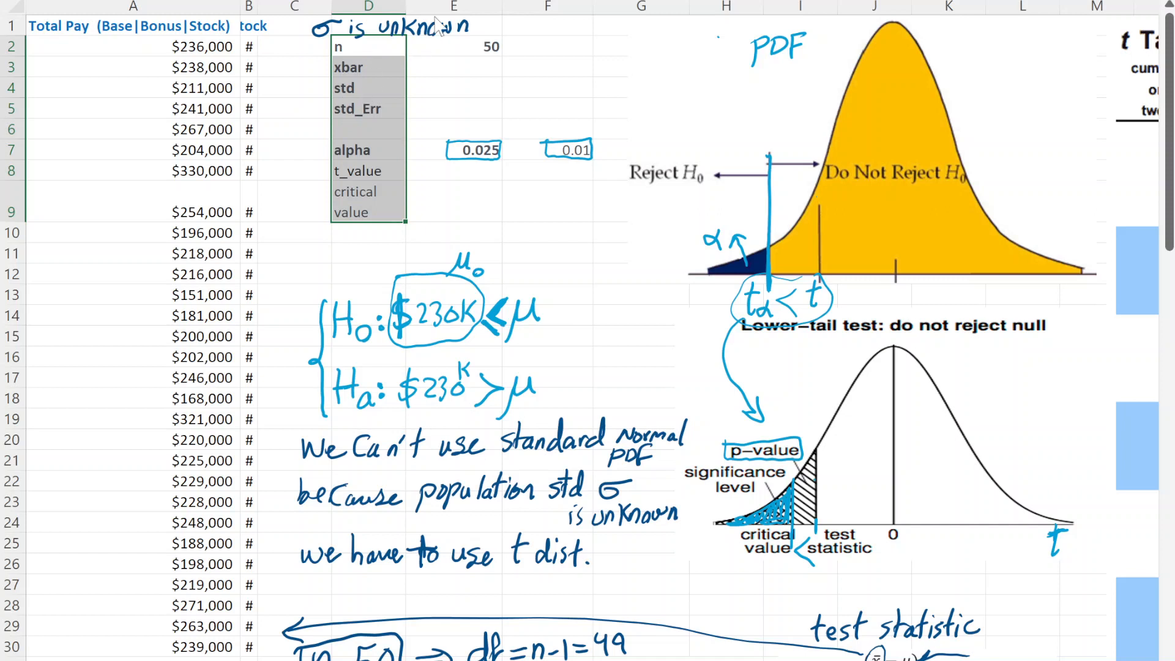
{"action": "left_click", "coordinate": [478, 1]}
{"action": "left_click", "coordinate": [478, 2]}
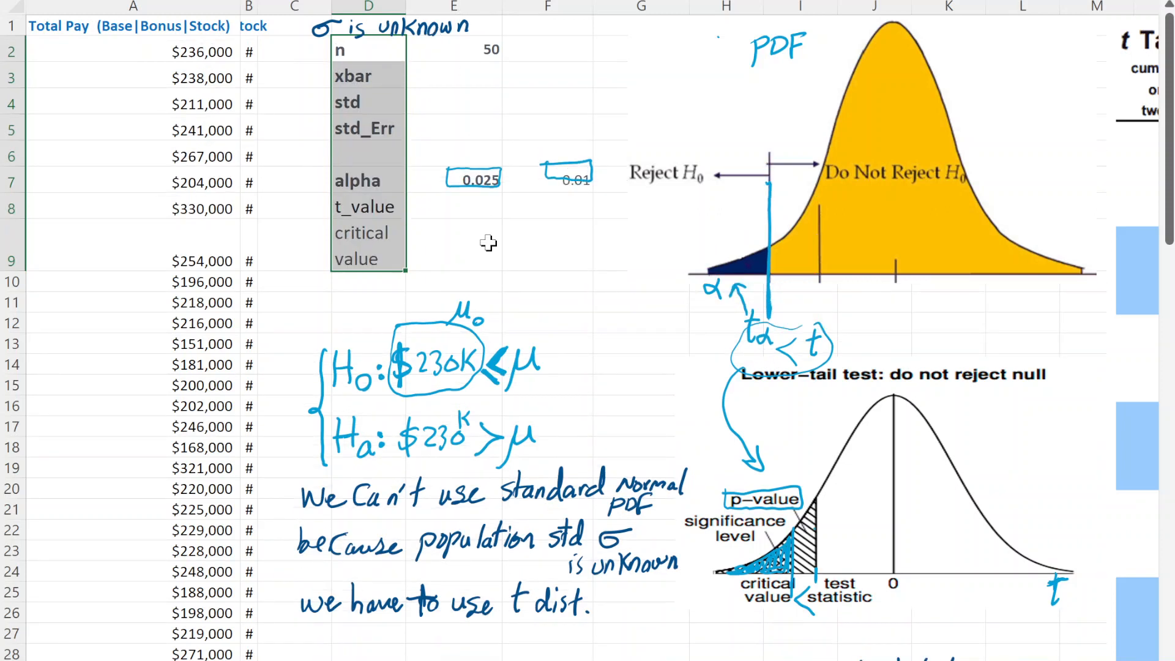
{"action": "left_click", "coordinate": [488, 245]}
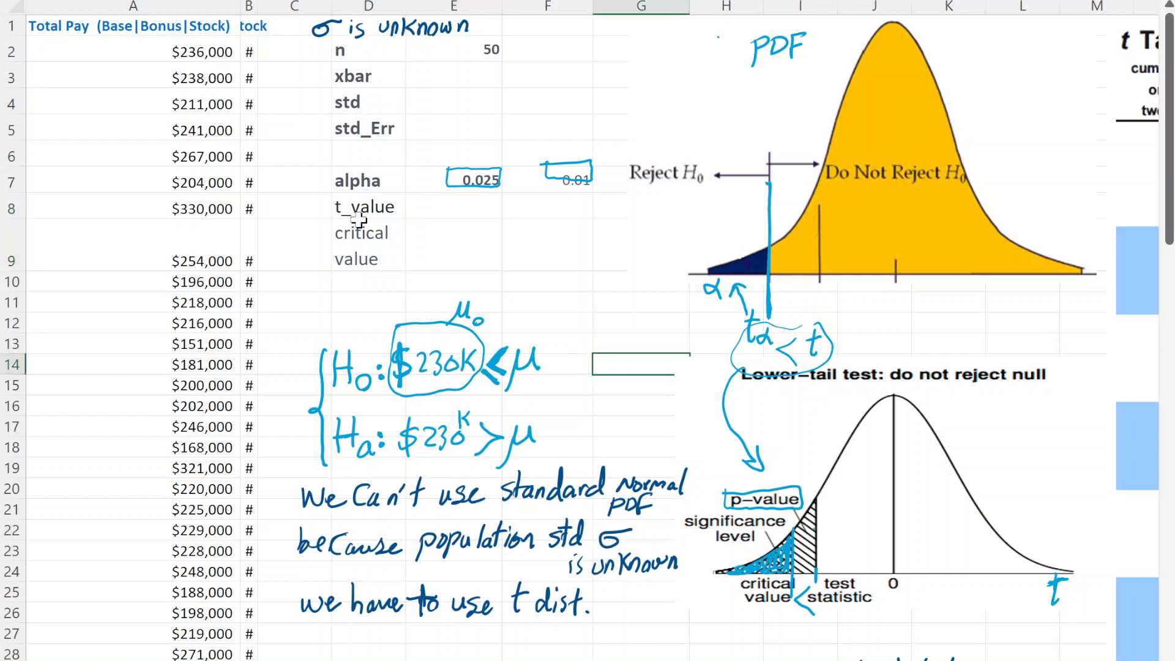
- Make the t_value and critical value labels in D8:D9 bold
{"action": "left_click", "coordinate": [366, 210]}
{"action": "left_click", "coordinate": [366, 225], "text": "shift"}
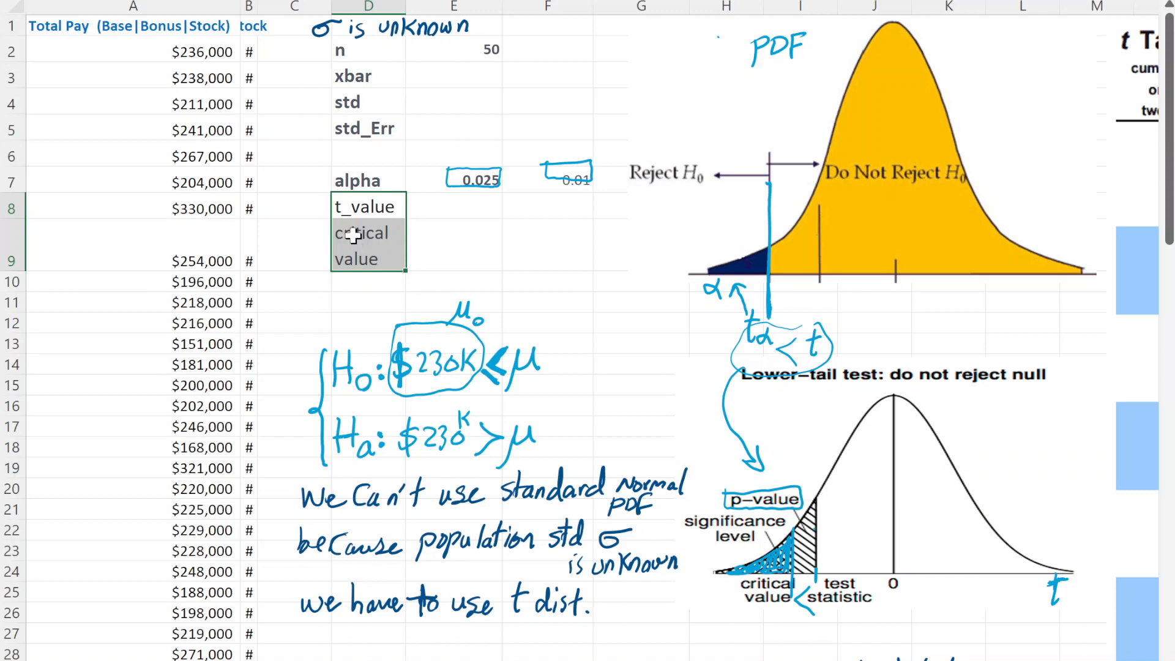
{"action": "key", "text": "ctrl+b"}
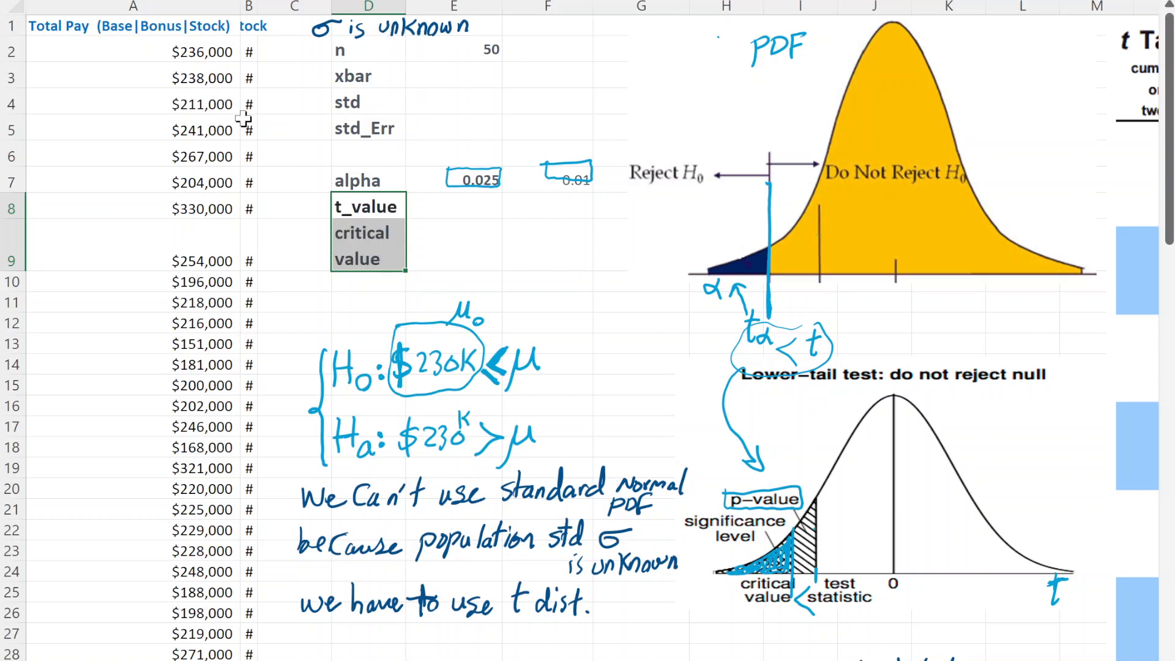
{"action": "left_click", "coordinate": [499, 281]}
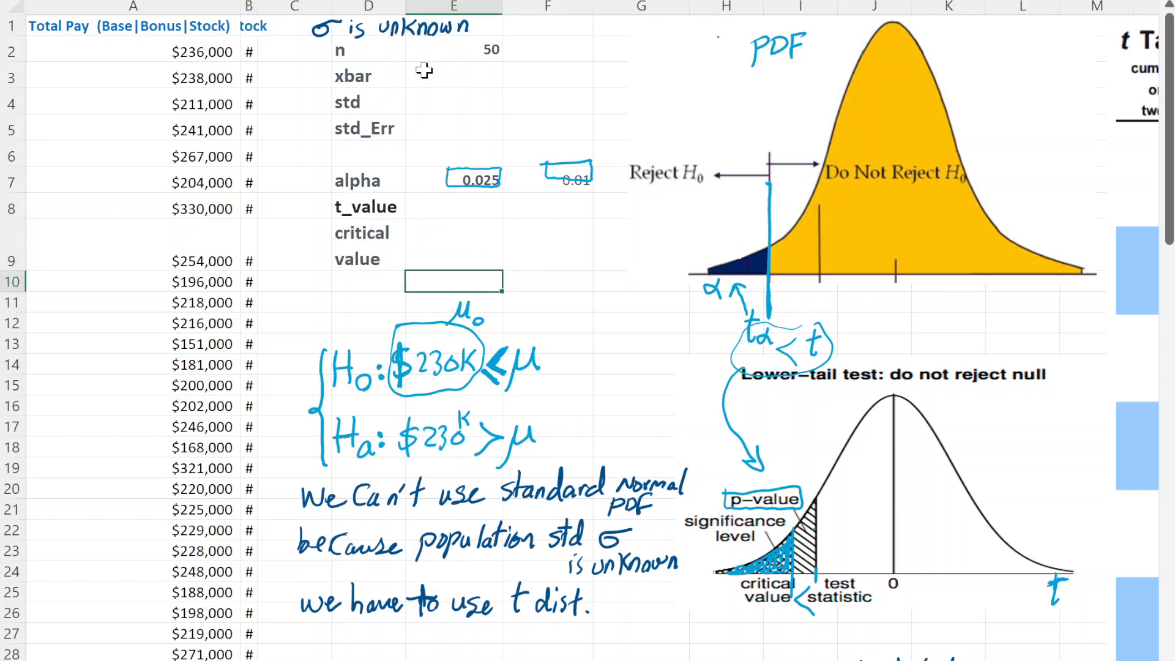
{"action": "left_click", "coordinate": [398, 56]}
{"action": "left_click", "coordinate": [453, 44]}
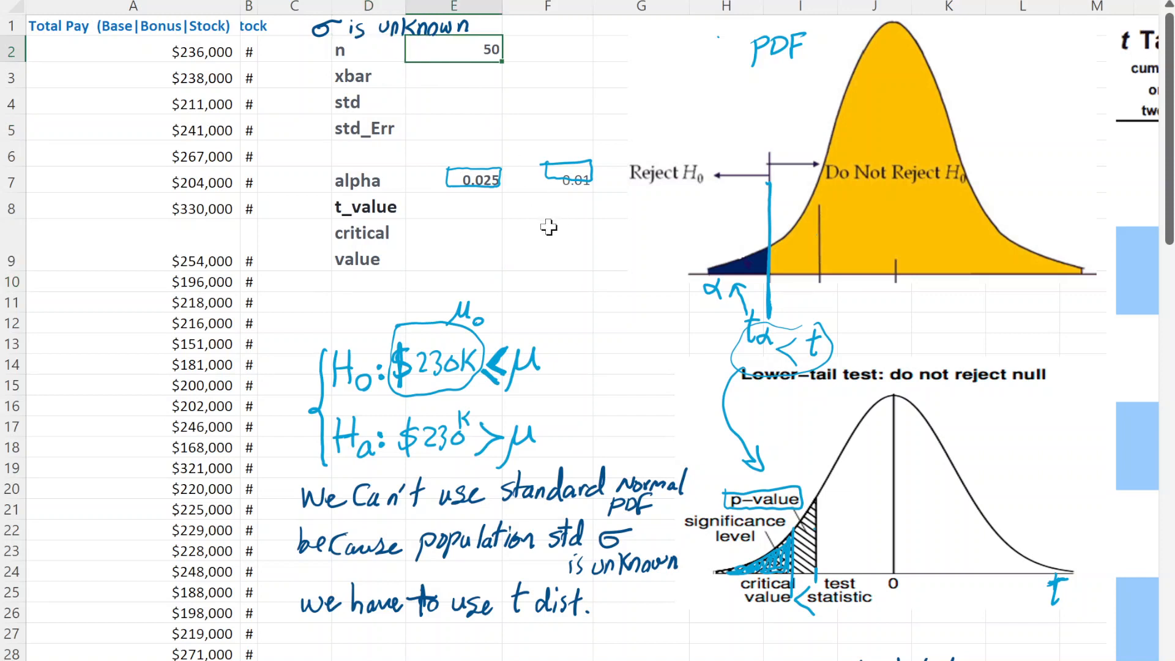
{"action": "left_click", "coordinate": [522, 248]}
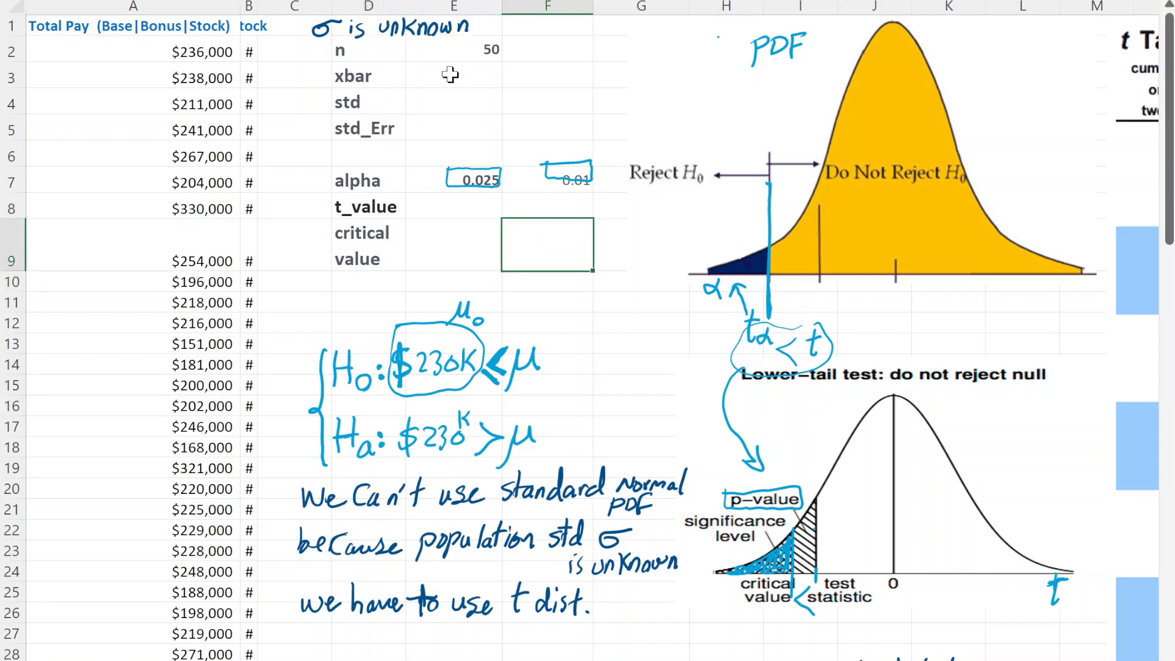
{"action": "left_click", "coordinate": [451, 74]}
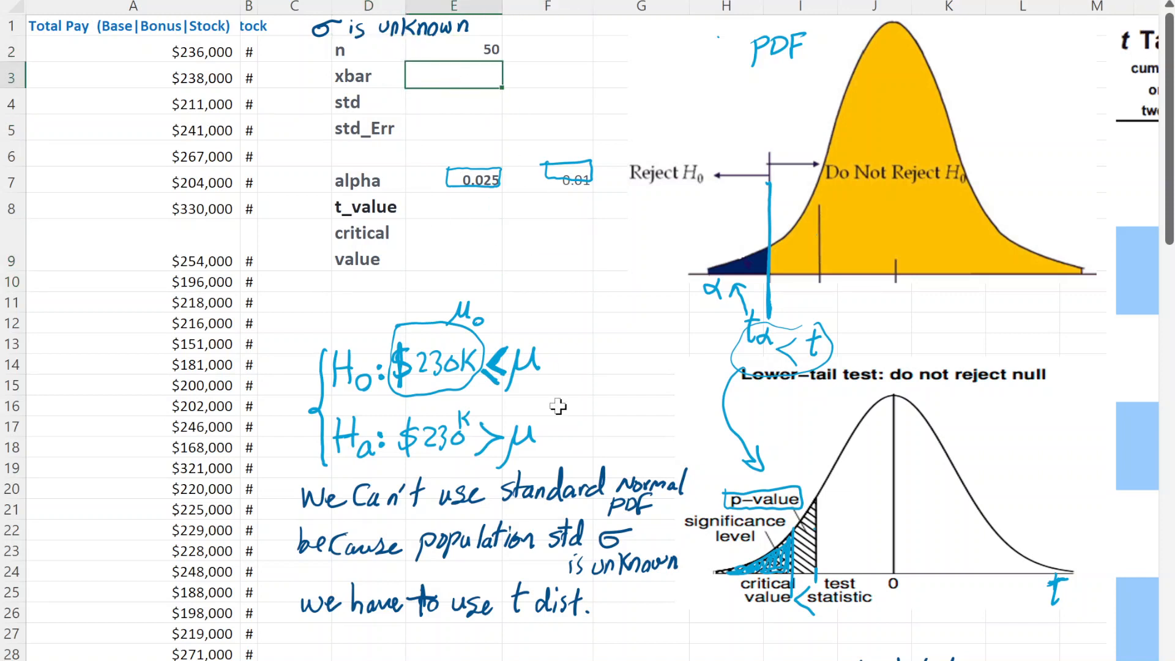
- Handwrite the x̄ symbol in front of the xbar label in row 3
{"action": "left_click", "coordinate": [857, 177]}
{"action": "left_click", "coordinate": [436, 365]}
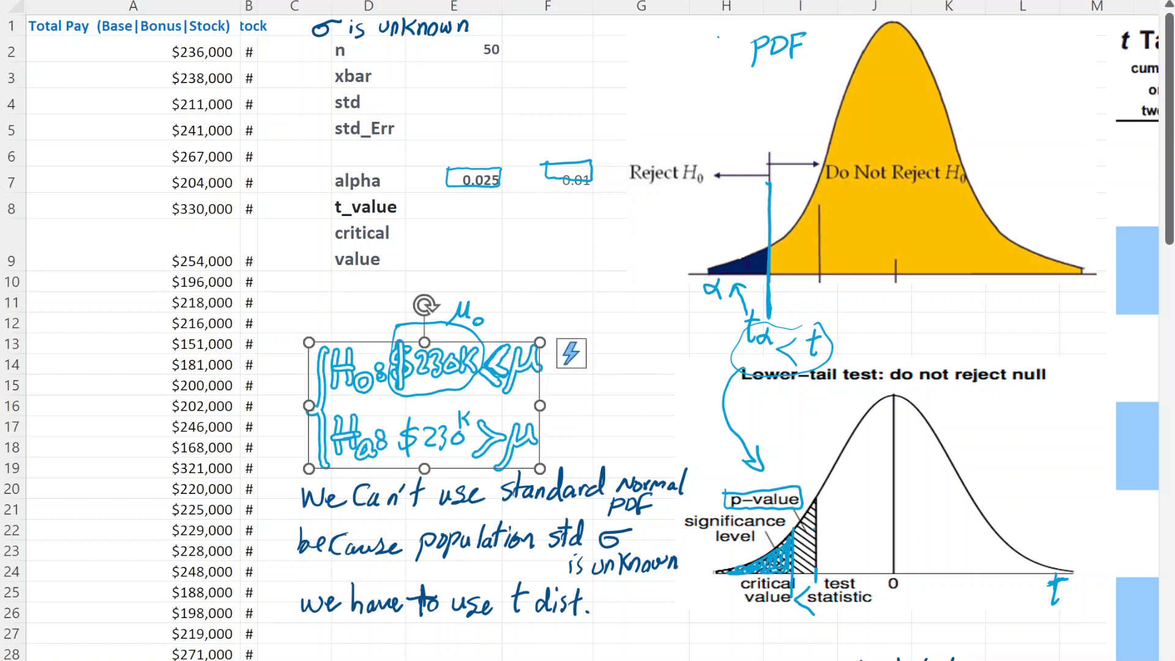
{"action": "left_click_drag", "start_coordinate": [296, 69], "coordinate": [308, 89]}
{"action": "mouse_move", "coordinate": [308, 68]}
{"action": "left_mouse_down"}
{"action": "mouse_move", "coordinate": [298, 89]}
{"action": "mouse_move", "coordinate": [311, 66]}
{"action": "left_mouse_up"}
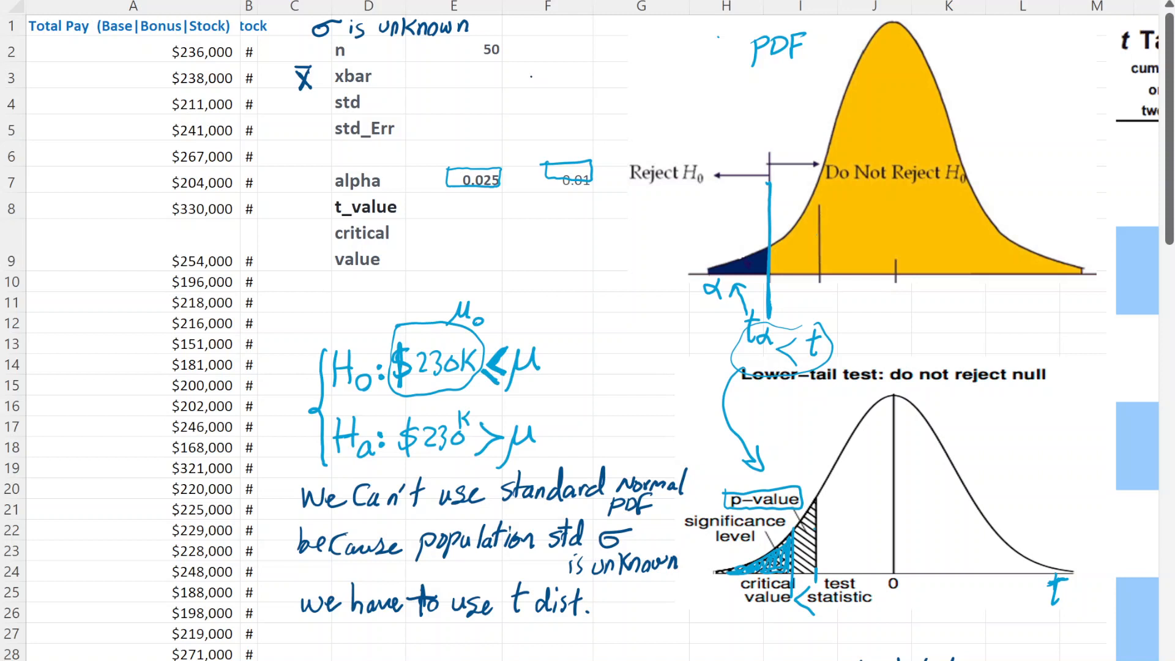
- Handwrite the sample mean formula x̄=Σxi/n beside the empty xbar value cell
{"action": "mouse_move", "coordinate": [530, 65]}
{"action": "left_mouse_down"}
{"action": "mouse_move", "coordinate": [544, 81]}
{"action": "mouse_move", "coordinate": [530, 82]}
{"action": "left_mouse_up"}
{"action": "left_click_drag", "start_coordinate": [530, 60], "coordinate": [560, 73]}
{"action": "left_click_drag", "start_coordinate": [546, 80], "coordinate": [619, 71]}
{"action": "mouse_move", "coordinate": [591, 33]}
{"action": "left_mouse_down"}
{"action": "mouse_move", "coordinate": [579, 49]}
{"action": "mouse_move", "coordinate": [589, 61]}
{"action": "mouse_move", "coordinate": [610, 57]}
{"action": "left_mouse_up"}
{"action": "mouse_move", "coordinate": [609, 40]}
{"action": "left_mouse_down"}
{"action": "mouse_move", "coordinate": [601, 58]}
{"action": "mouse_move", "coordinate": [612, 62]}
{"action": "left_mouse_up"}
{"action": "left_click", "coordinate": [604, 84]}
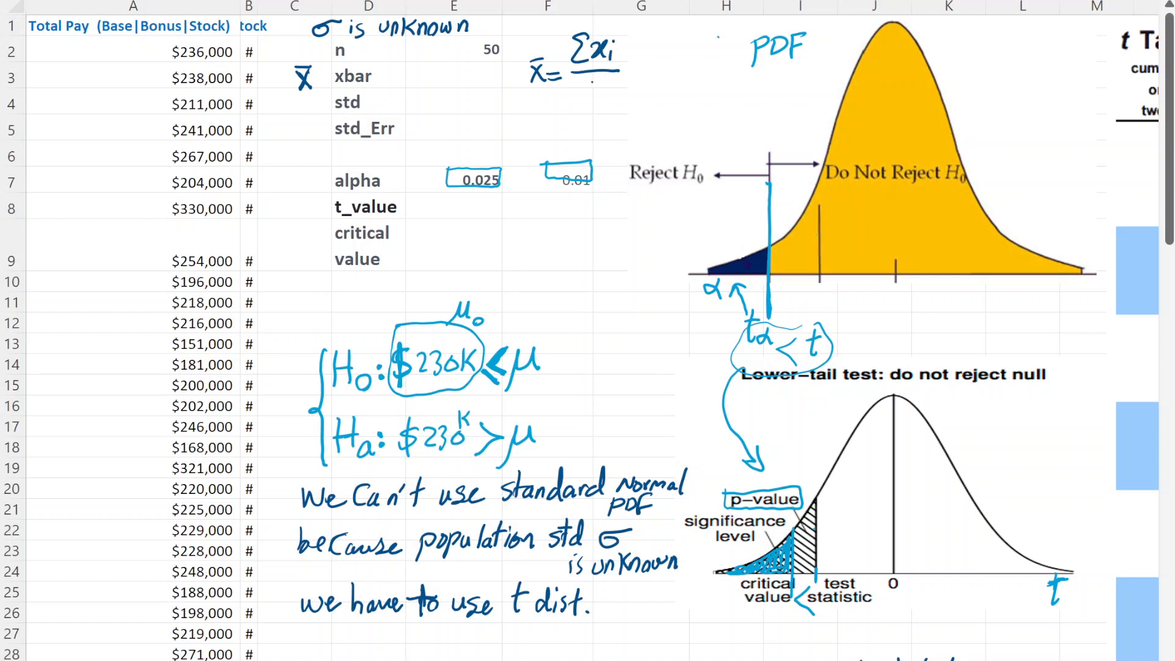
{"action": "left_click_drag", "start_coordinate": [589, 78], "coordinate": [608, 91]}
- Calculate xbar in E3 with AVERAGE over all Total Pay values in column A, starting at A2
{"action": "left_click", "coordinate": [445, 76]}
{"action": "double_click", "coordinate": [447, 77]}
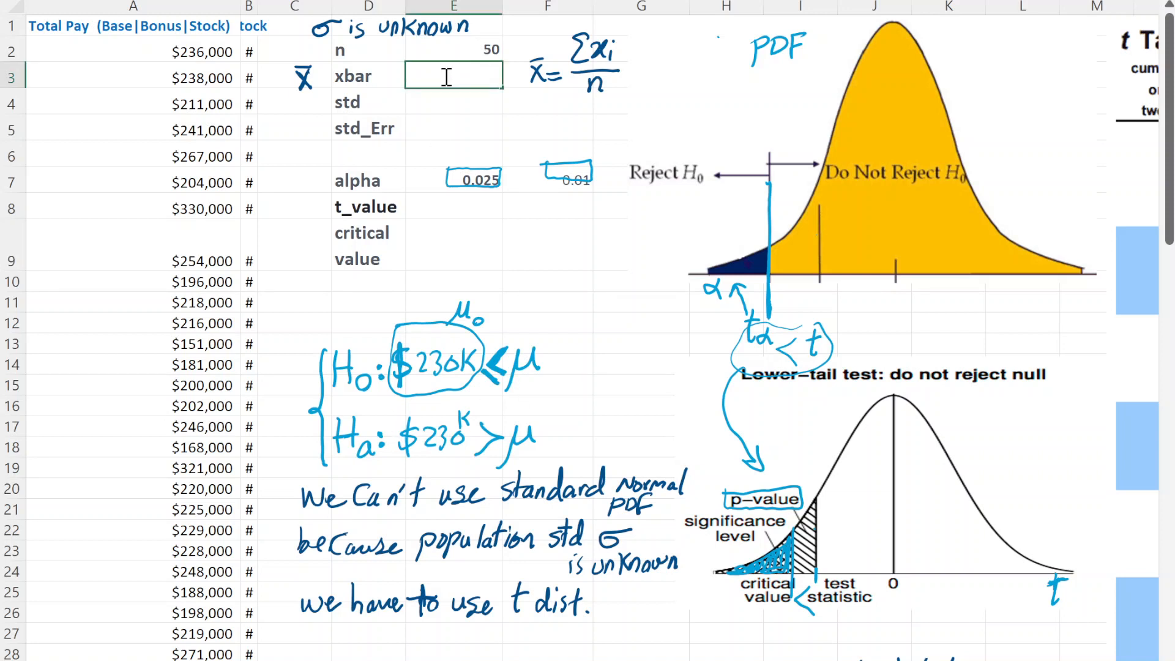
{"action": "type", "text": "=aver"}
{"action": "key", "text": "Tab"}
{"action": "left_click", "coordinate": [183, 50]}
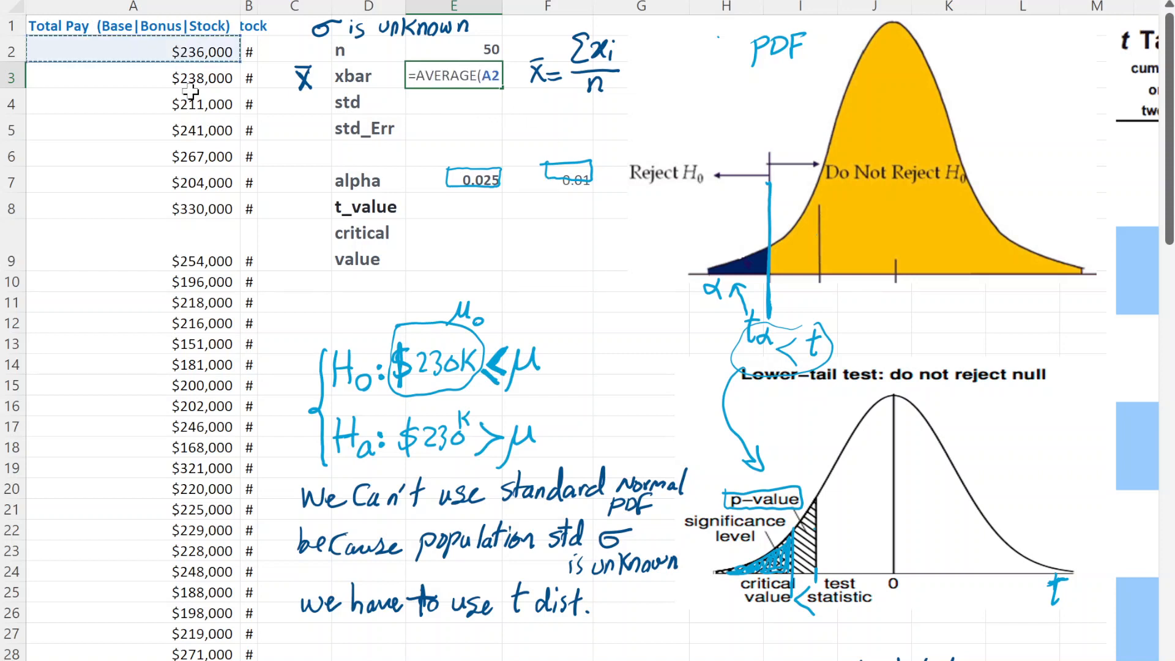
{"action": "key", "text": "ctrl+shift+Down"}
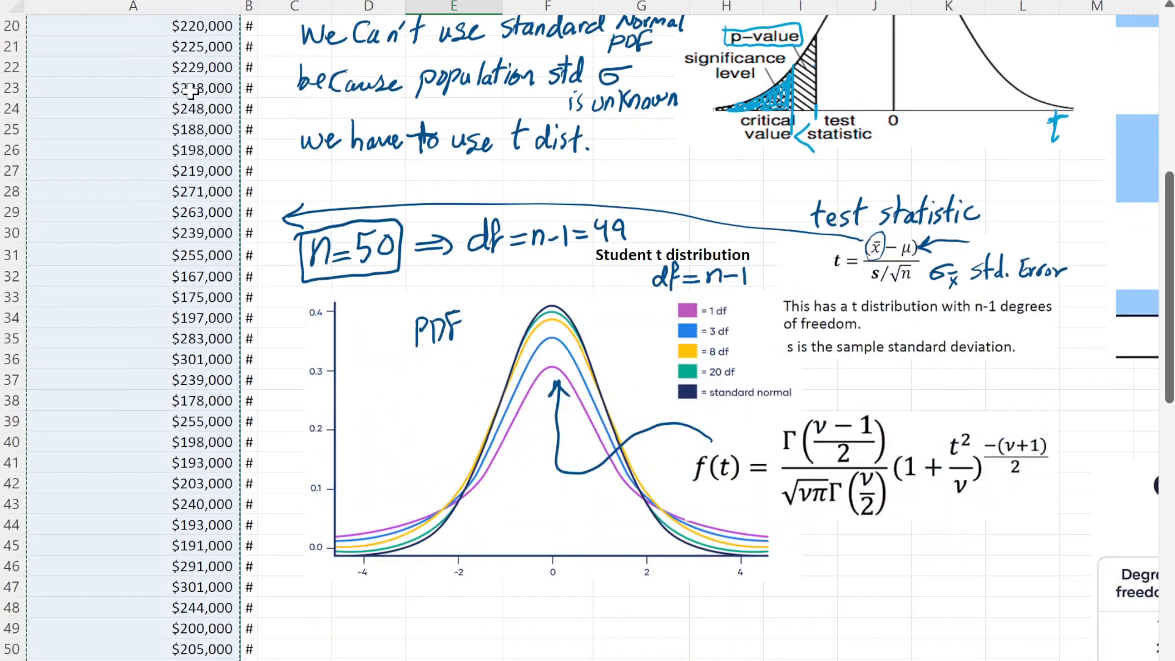
{"action": "key", "text": "Return"}
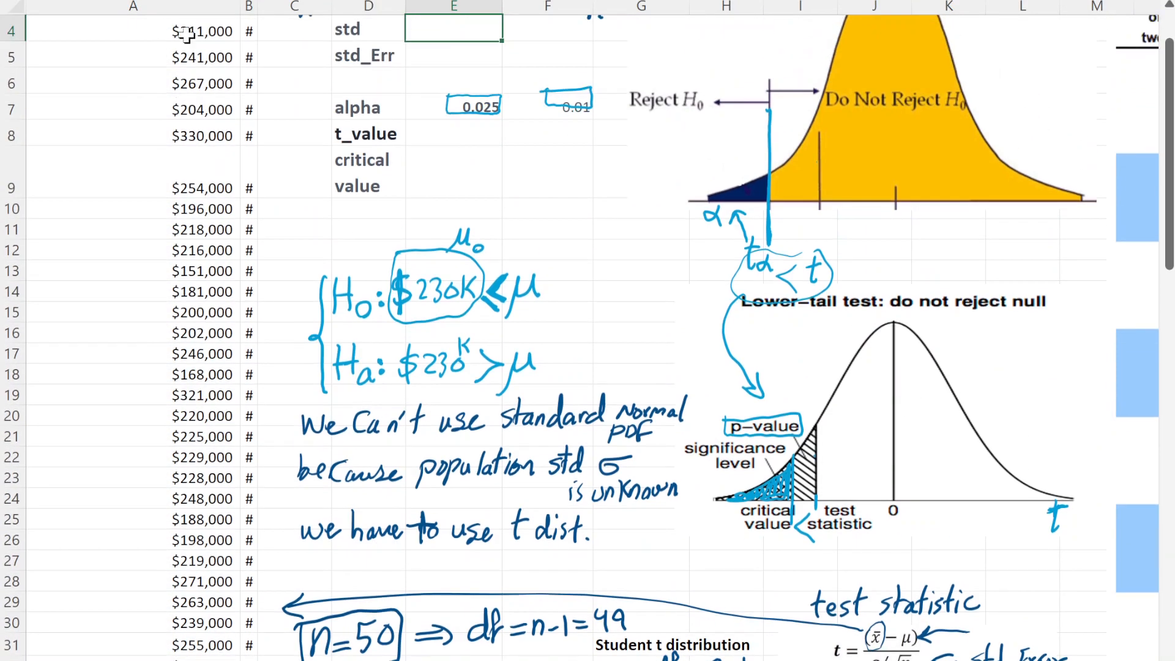
{"action": "left_click", "coordinate": [452, 78]}
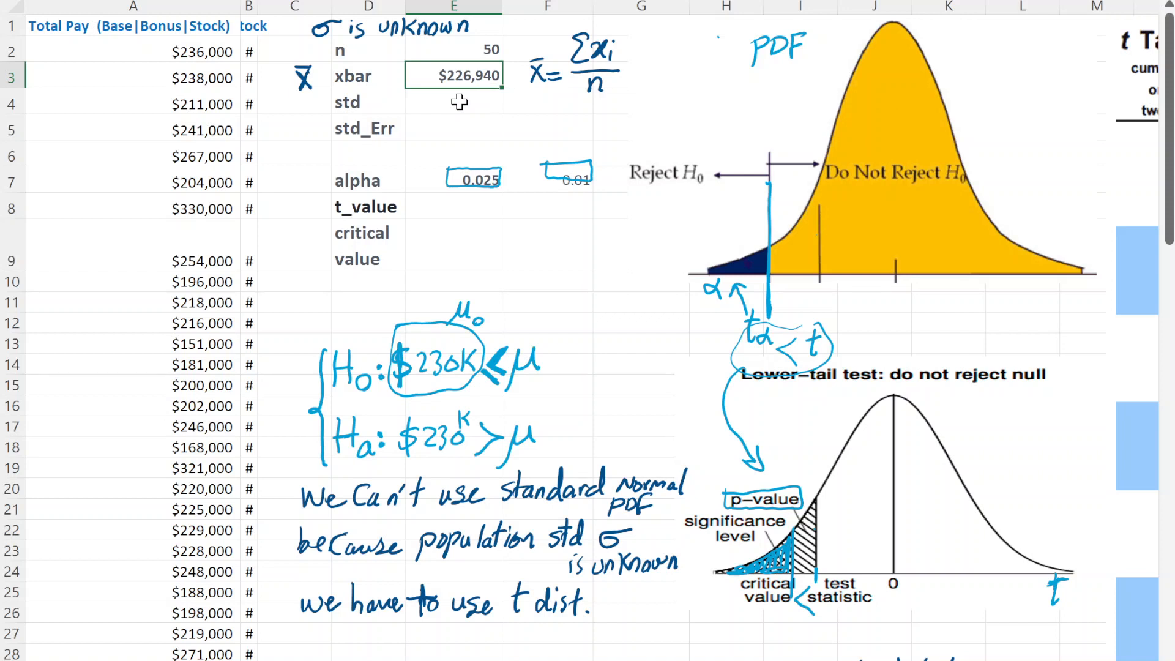
- Handwrite the symbol S in front of the std label in row 4
{"action": "left_click", "coordinate": [154, 248]}
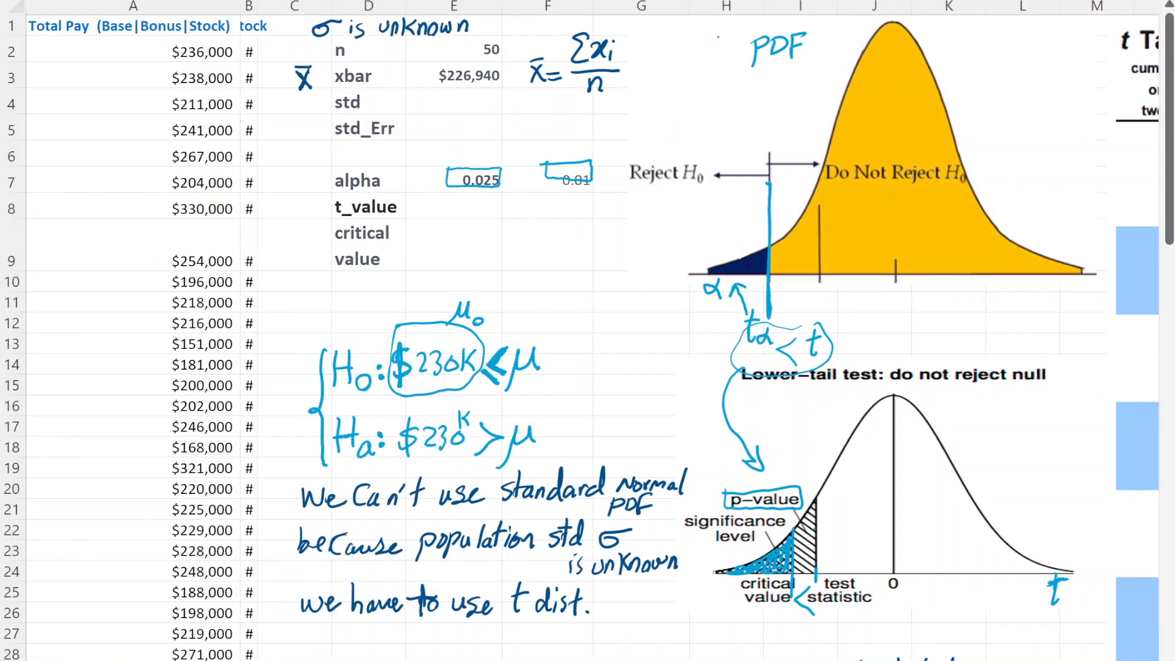
{"action": "left_click", "coordinate": [294, 206]}
{"action": "left_click_drag", "start_coordinate": [308, 96], "coordinate": [295, 115]}
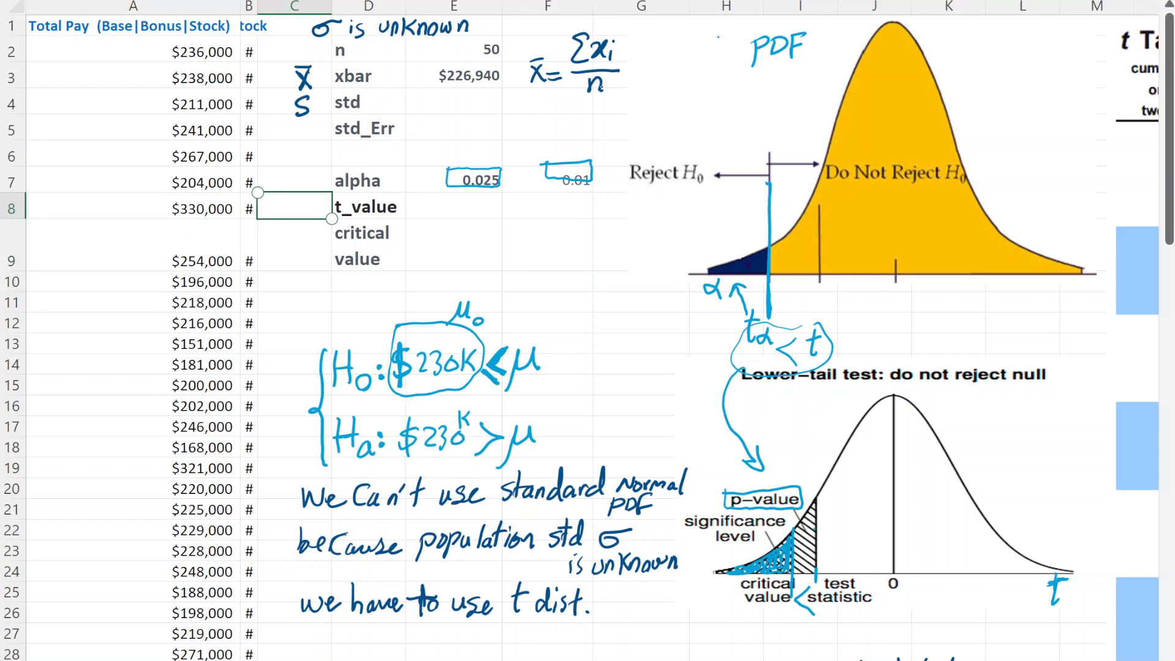
- Handwrite the sample variance formula S²=Σ(xi−x̄)²/(n−1) beside the x̄ formula, level with the std row
{"action": "mouse_move", "coordinate": [630, 93]}
{"action": "left_mouse_down"}
{"action": "mouse_move", "coordinate": [619, 112]}
{"action": "mouse_move", "coordinate": [654, 105]}
{"action": "left_mouse_up"}
{"action": "mouse_move", "coordinate": [637, 98]}
{"action": "left_mouse_down"}
{"action": "mouse_move", "coordinate": [654, 97]}
{"action": "mouse_move", "coordinate": [634, 92]}
{"action": "mouse_move", "coordinate": [648, 90]}
{"action": "left_mouse_up"}
{"action": "mouse_move", "coordinate": [676, 72]}
{"action": "left_mouse_down"}
{"action": "mouse_move", "coordinate": [678, 97]}
{"action": "mouse_move", "coordinate": [690, 98]}
{"action": "left_mouse_up"}
{"action": "left_click_drag", "start_coordinate": [708, 89], "coordinate": [742, 99]}
{"action": "mouse_move", "coordinate": [742, 84]}
{"action": "left_mouse_down"}
{"action": "mouse_move", "coordinate": [730, 98]}
{"action": "mouse_move", "coordinate": [742, 78]}
{"action": "mouse_move", "coordinate": [744, 102]}
{"action": "mouse_move", "coordinate": [761, 82]}
{"action": "left_mouse_up"}
{"action": "mouse_move", "coordinate": [664, 107]}
{"action": "left_mouse_down"}
{"action": "mouse_move", "coordinate": [758, 104]}
{"action": "mouse_move", "coordinate": [698, 117]}
{"action": "mouse_move", "coordinate": [703, 129]}
{"action": "left_mouse_up"}
{"action": "left_click_drag", "start_coordinate": [704, 123], "coordinate": [726, 132]}
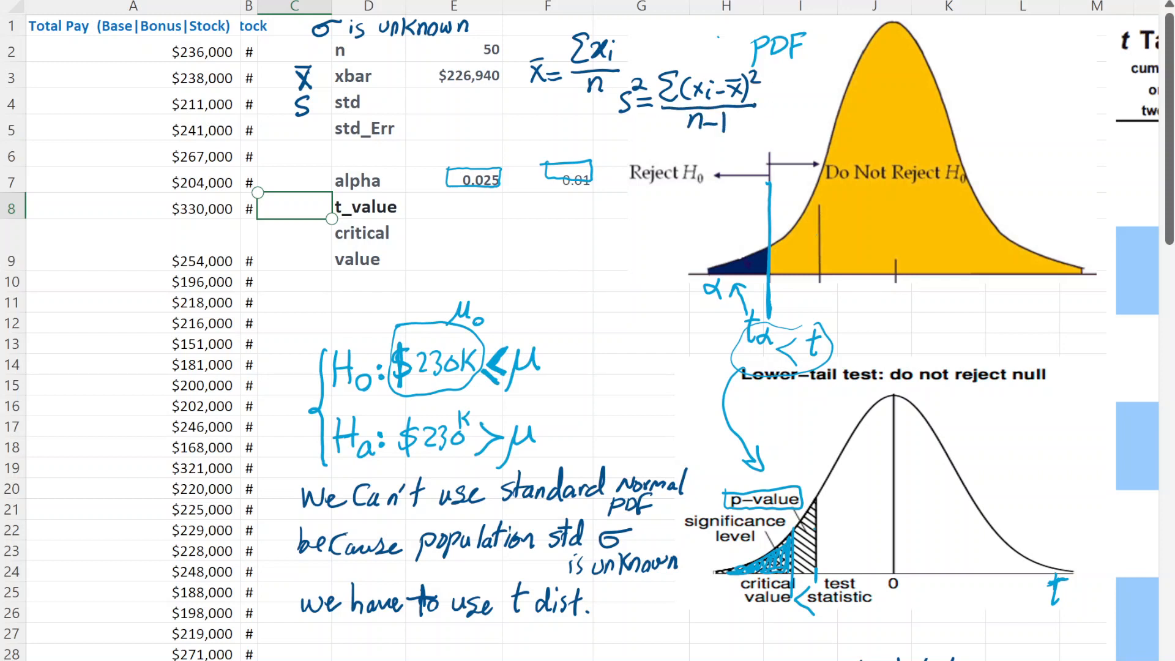
- Calculate std in E4 with STDEV.S over all Total Pay values in column A, starting at A2
{"action": "double_click", "coordinate": [454, 102]}
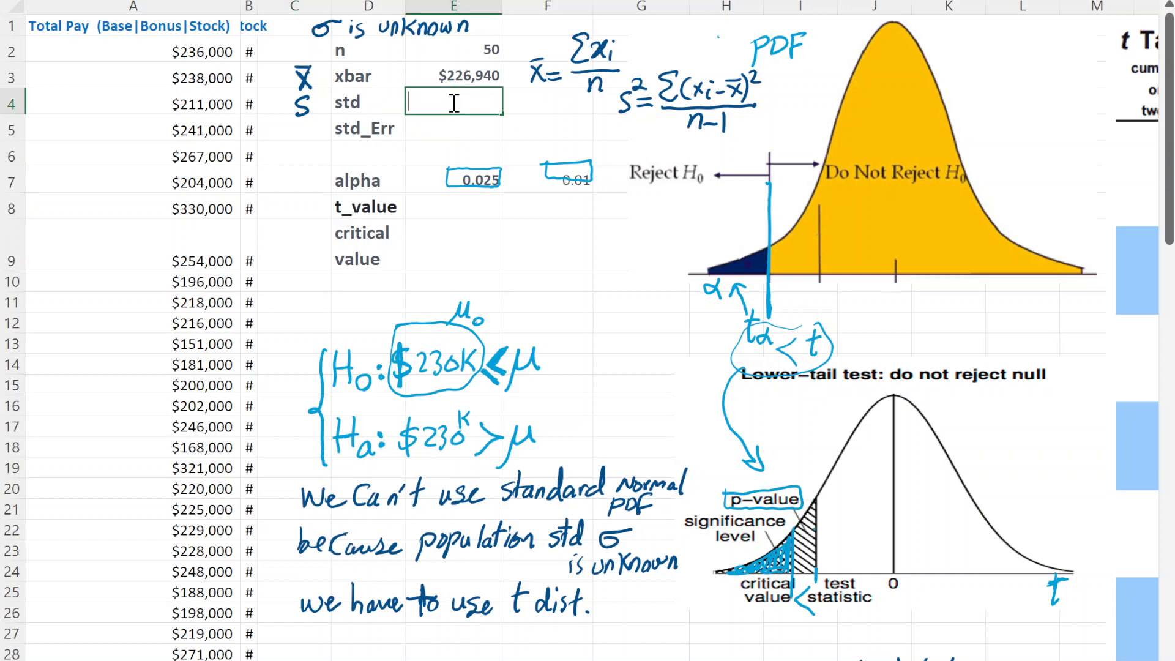
{"action": "type", "text": "=std"}
{"action": "double_click", "coordinate": [476, 148]}
{"action": "left_click", "coordinate": [453, 140]}
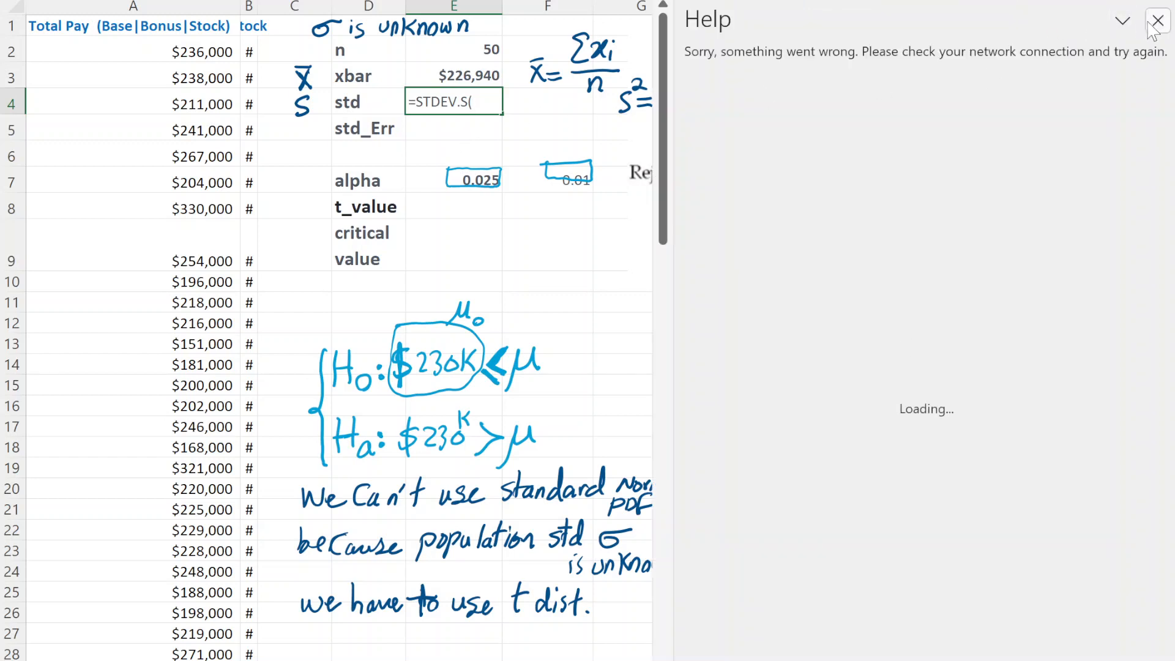
{"action": "left_click", "coordinate": [1157, 22]}
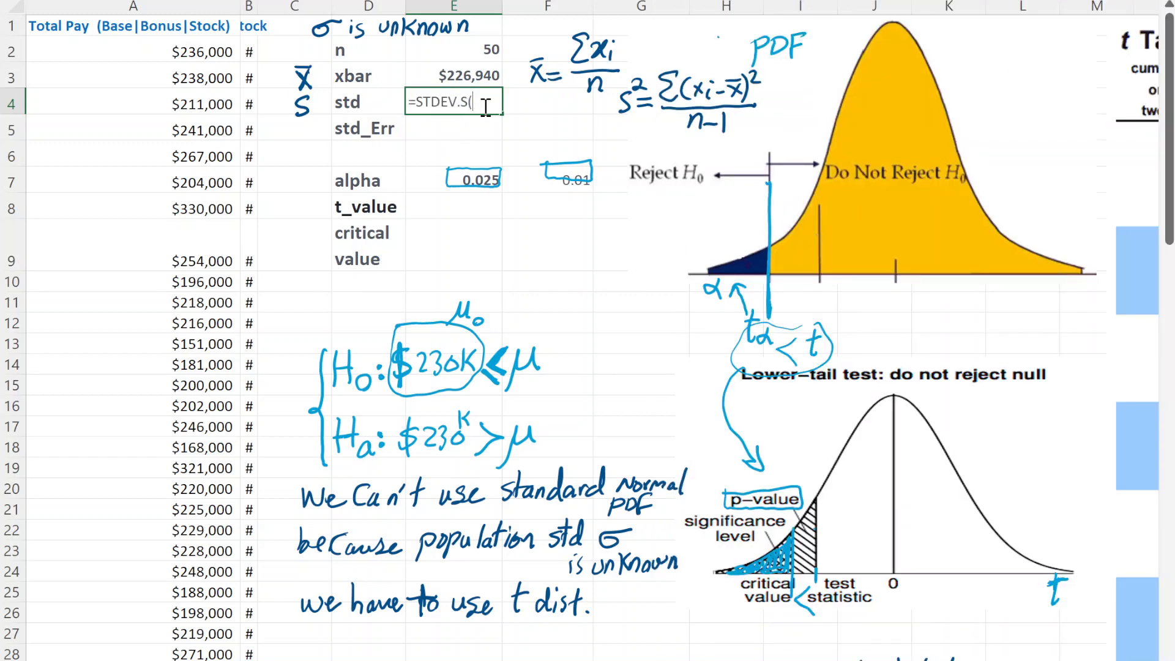
{"action": "left_click", "coordinate": [216, 58]}
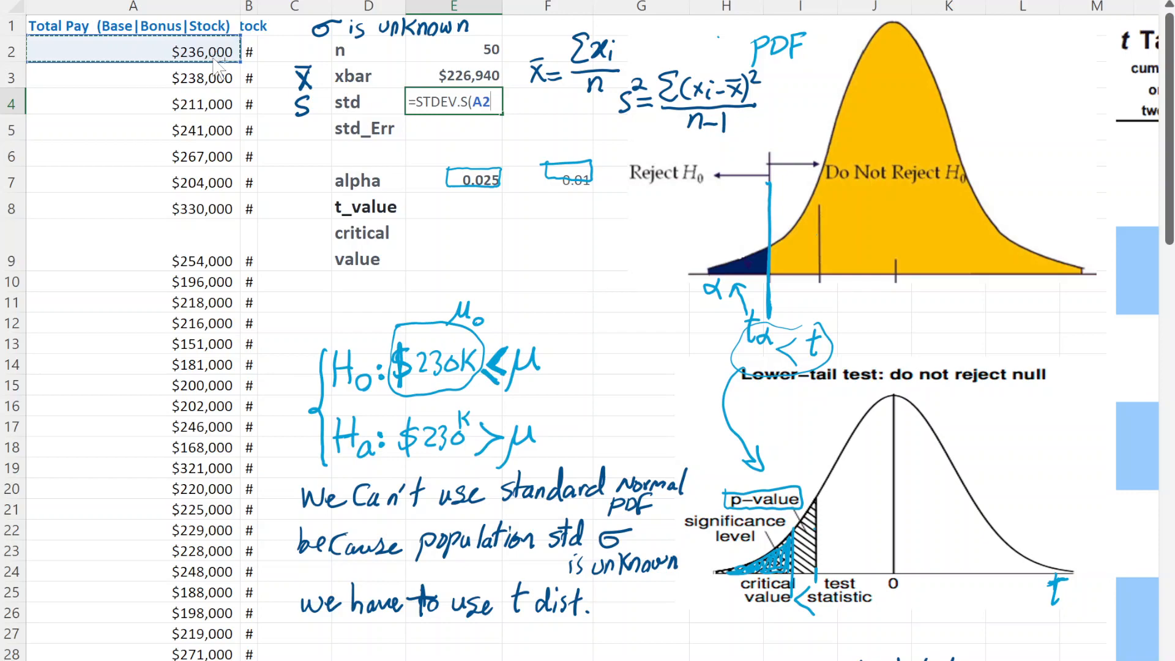
{"action": "key", "text": "ctrl+shift+Down"}
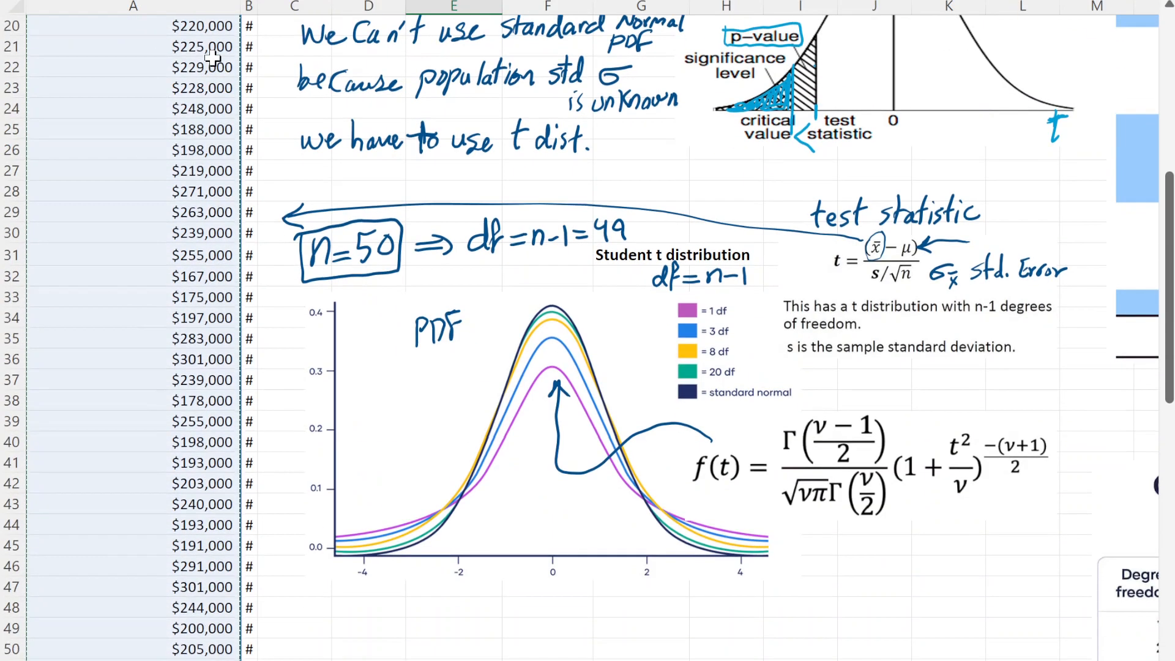
{"action": "key", "text": "Return"}
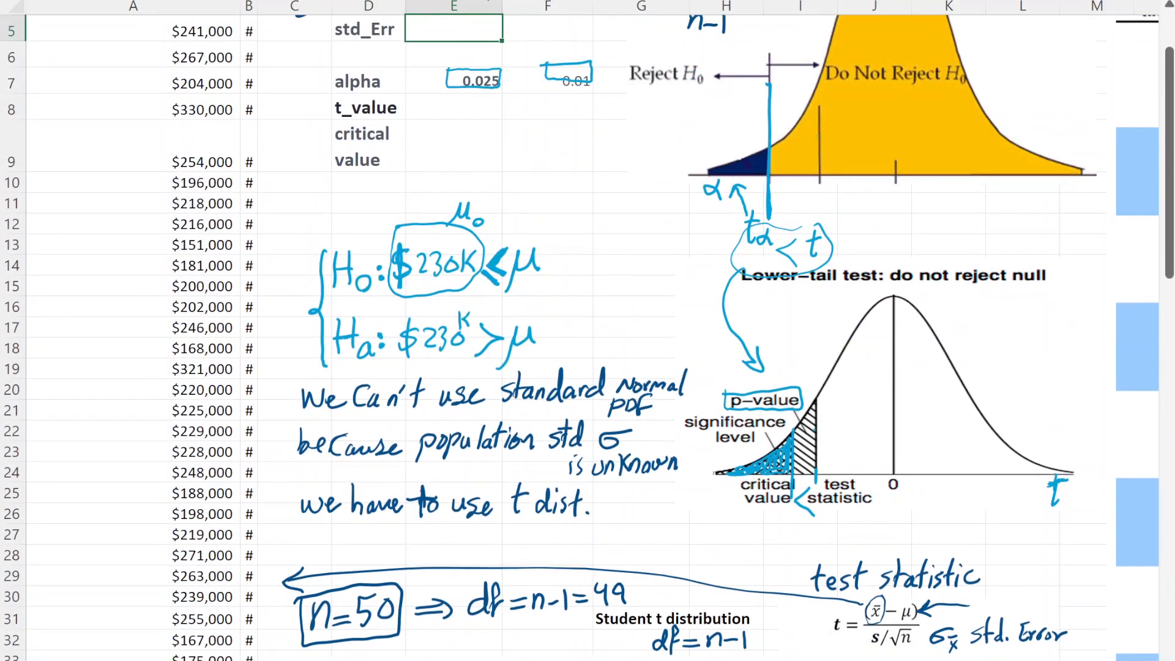
{"action": "scroll", "coordinate": [440, 61], "scroll_direction": "up", "scroll_amount": 2}
{"action": "left_click", "coordinate": [437, 101]}
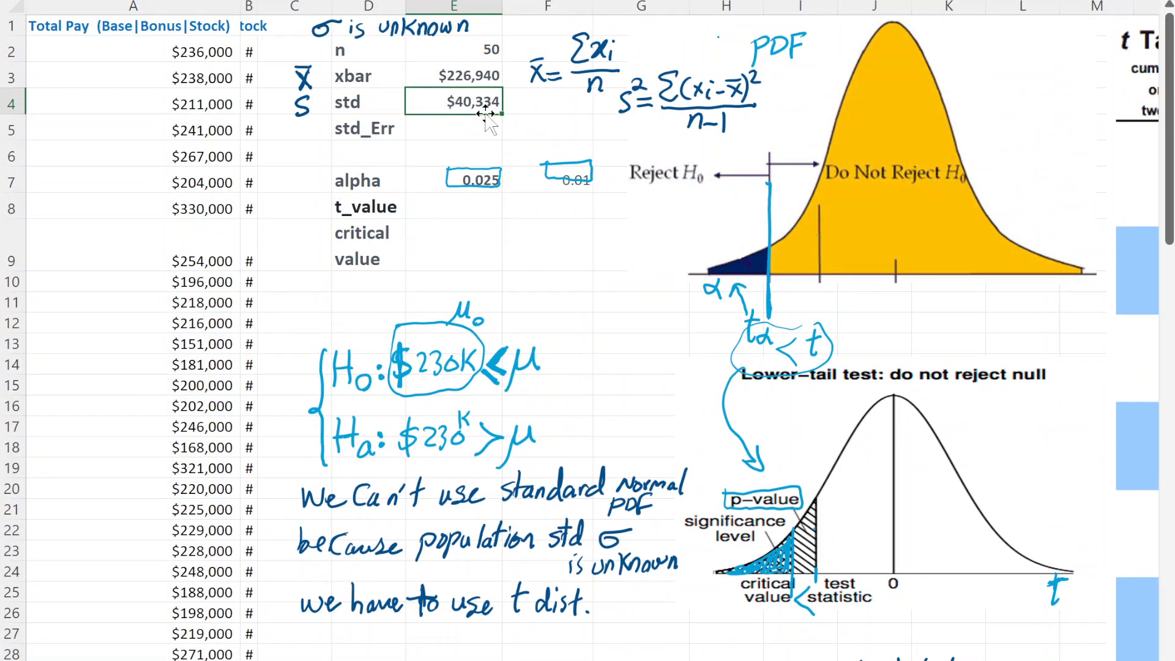
- Handwrite the symbol σx̄ in front of the std_Err label in row 5
{"action": "left_click", "coordinate": [303, 104]}
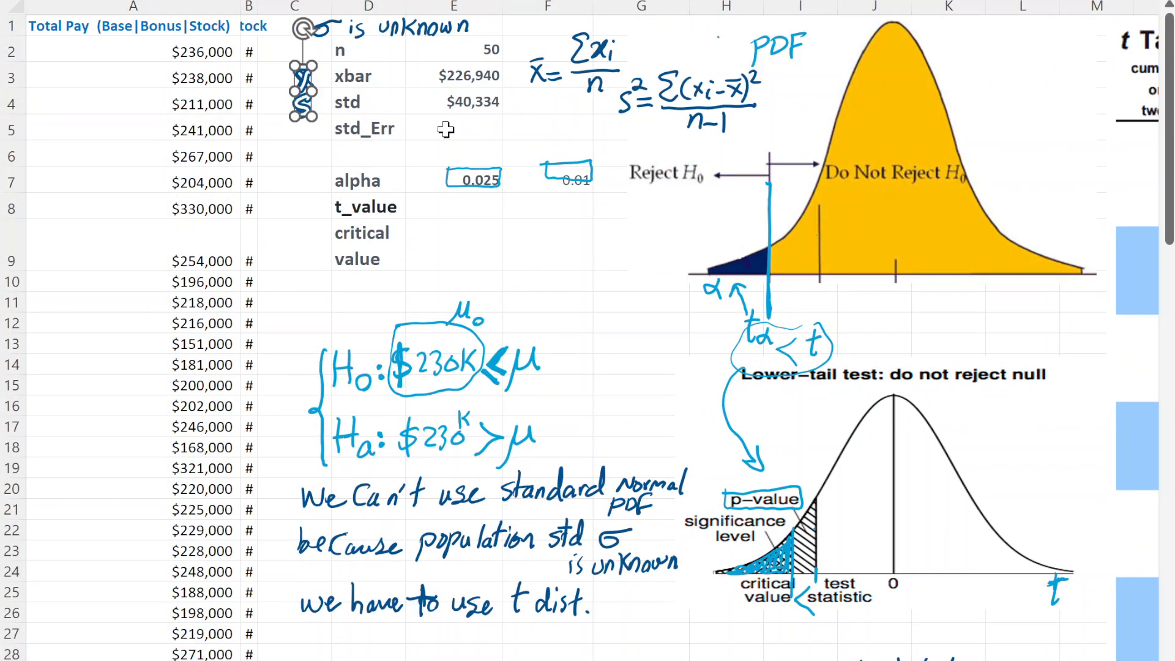
{"action": "left_click", "coordinate": [447, 130]}
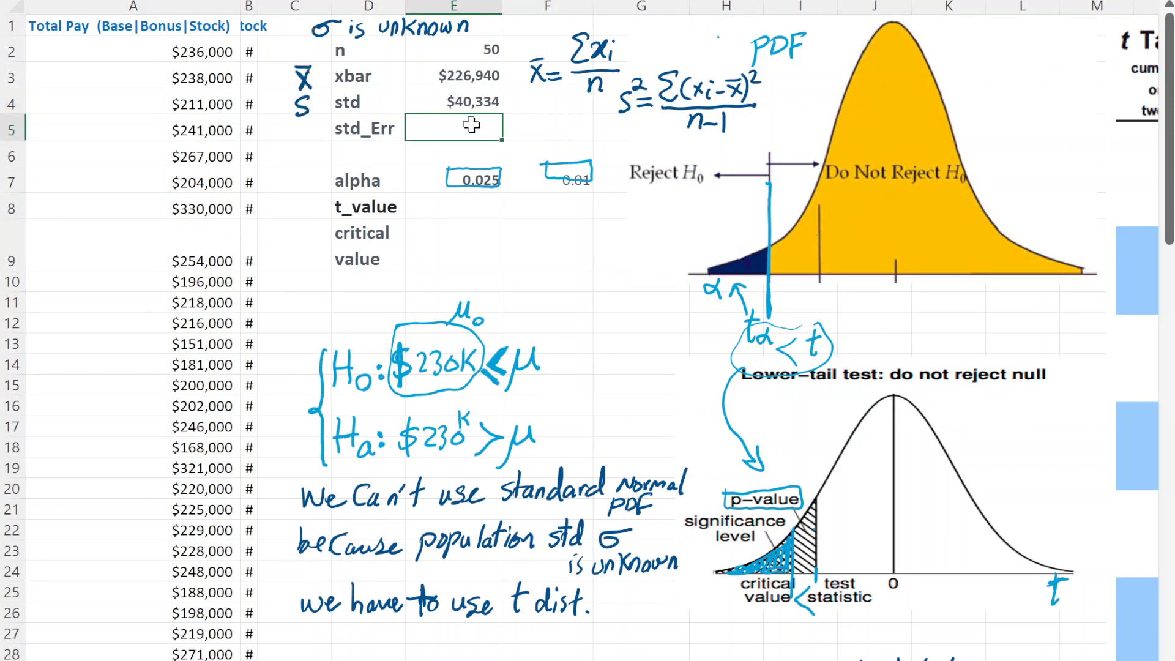
{"action": "left_click", "coordinate": [423, 230]}
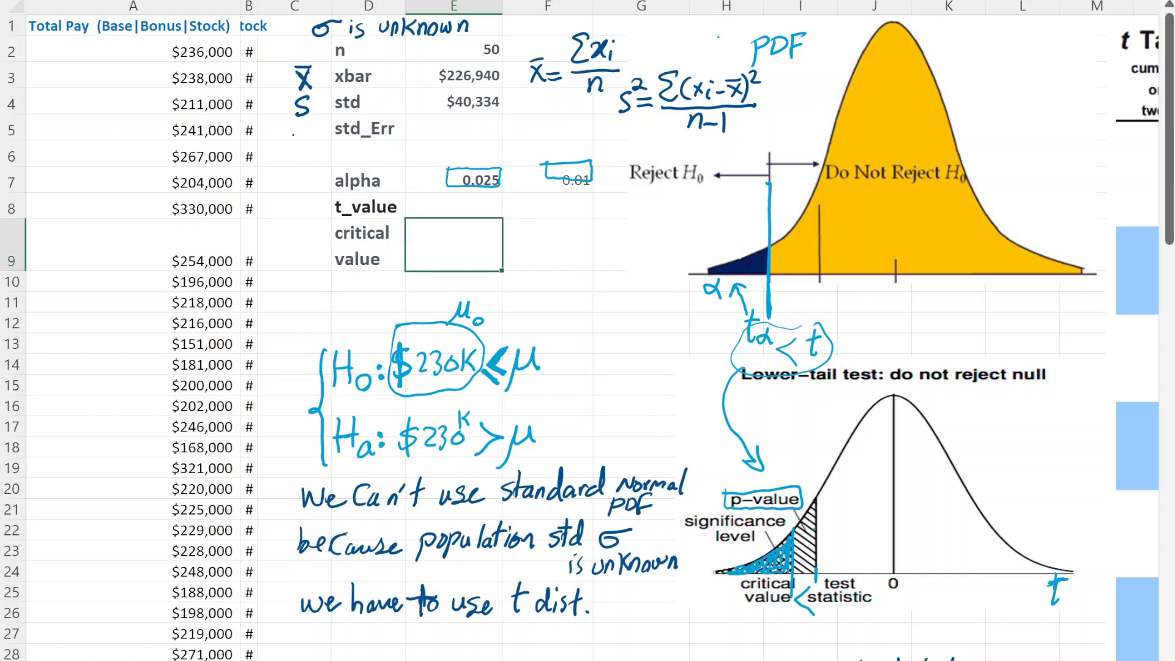
{"action": "left_click_drag", "start_coordinate": [288, 131], "coordinate": [311, 124]}
{"action": "mouse_move", "coordinate": [306, 140]}
{"action": "left_mouse_down"}
{"action": "mouse_move", "coordinate": [318, 149]}
{"action": "mouse_move", "coordinate": [308, 152]}
{"action": "mouse_move", "coordinate": [320, 135]}
{"action": "left_mouse_up"}
- Calculate std_Err in E5 with the formula =E4/SQRT(E2) and check its cell references
{"action": "double_click", "coordinate": [449, 126]}
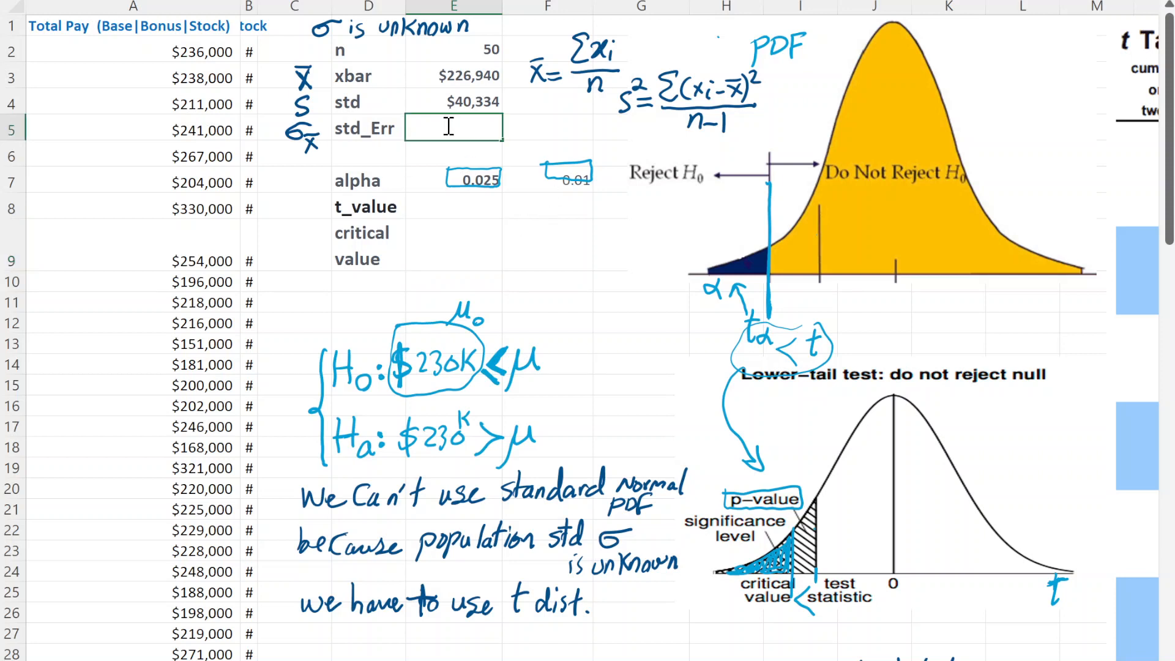
{"action": "type", "text": "="}
{"action": "left_click", "coordinate": [461, 95]}
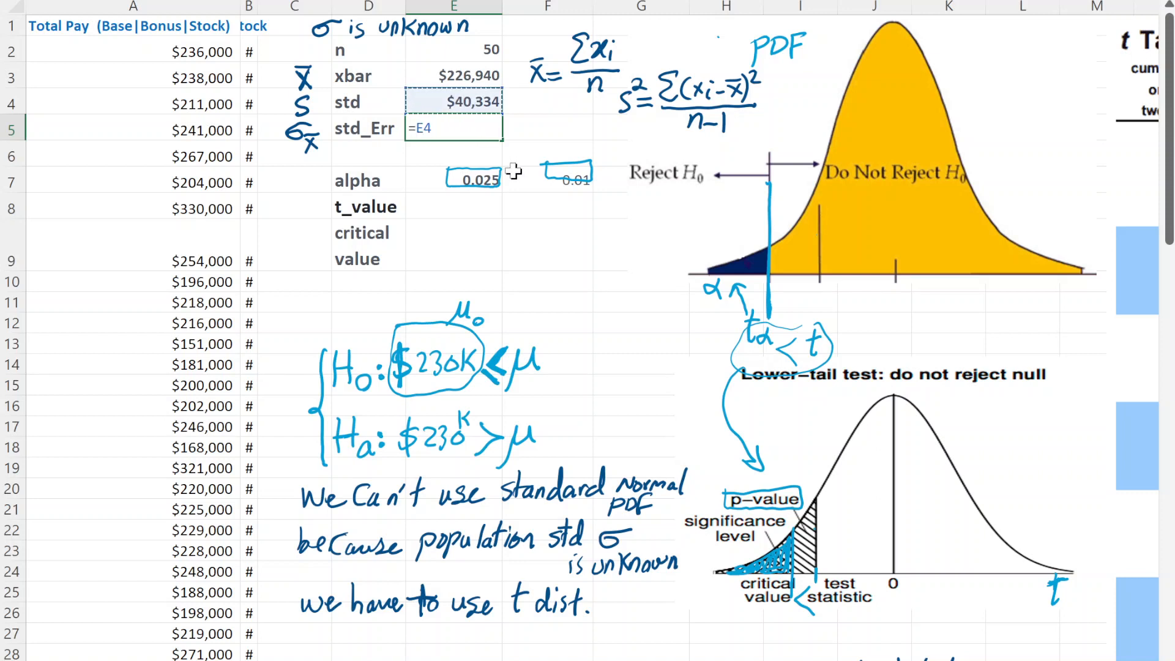
{"action": "type", "text": "/sqrt("}
{"action": "left_click", "coordinate": [487, 50]}
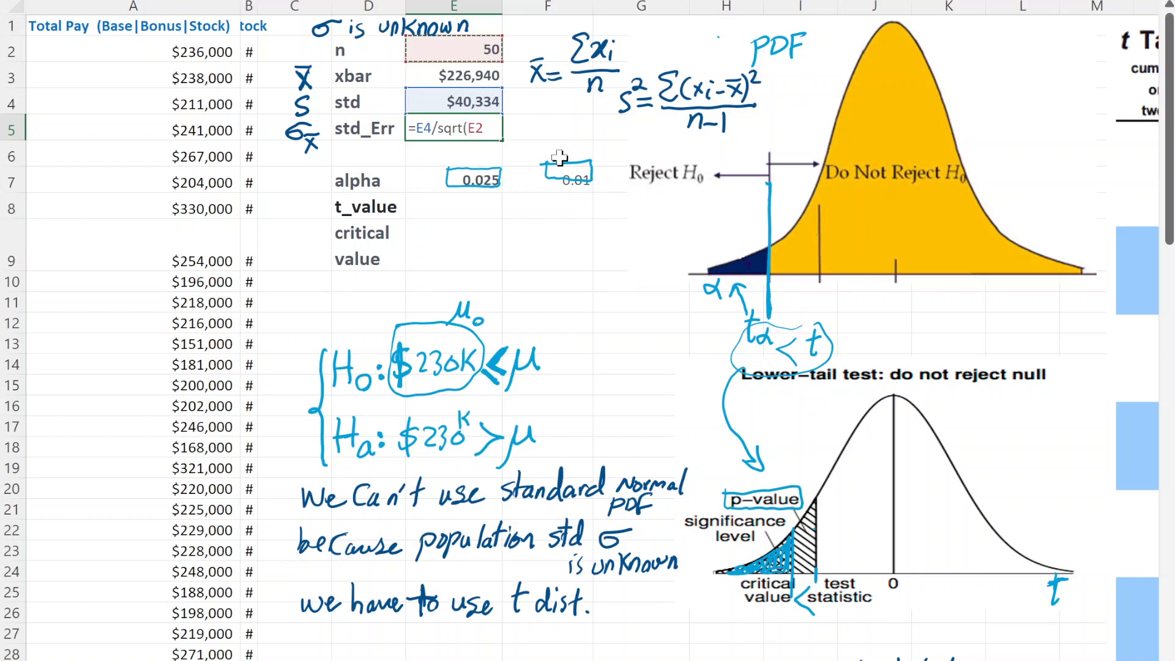
{"action": "type", "text": ")"}
{"action": "key", "text": "Return"}
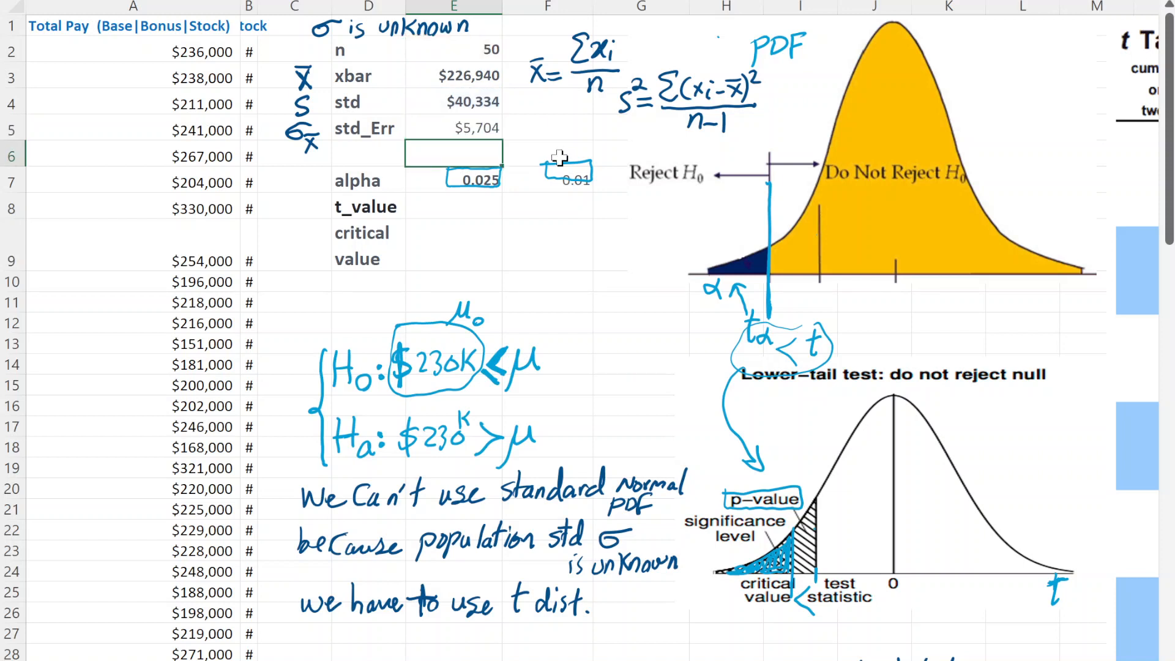
{"action": "double_click", "coordinate": [478, 127]}
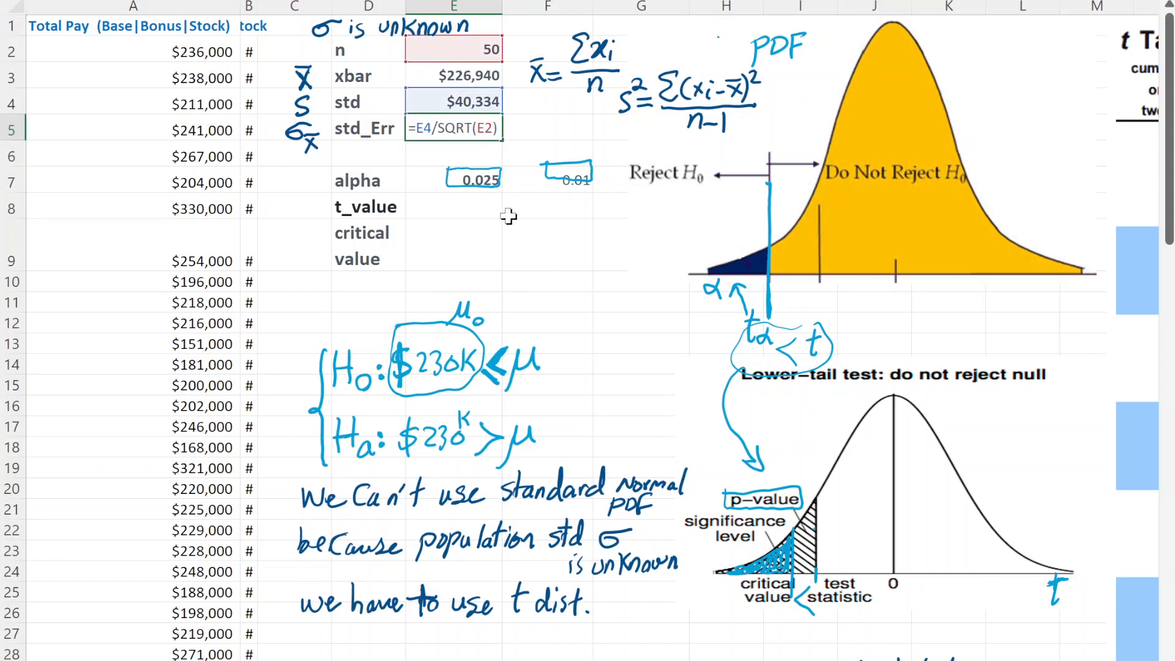
{"action": "key", "text": "Escape"}
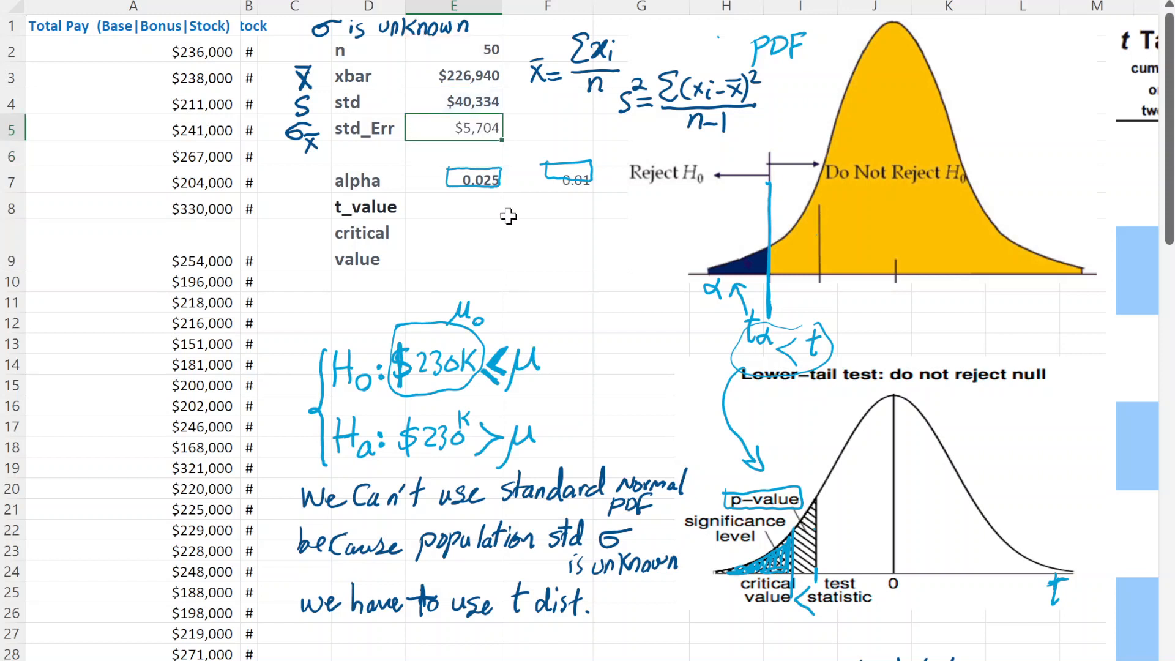
- Handwrite σx̄ = S with a fraction bar beneath the S, beside the std_Err value in row 5
{"action": "left_click", "coordinate": [526, 126]}
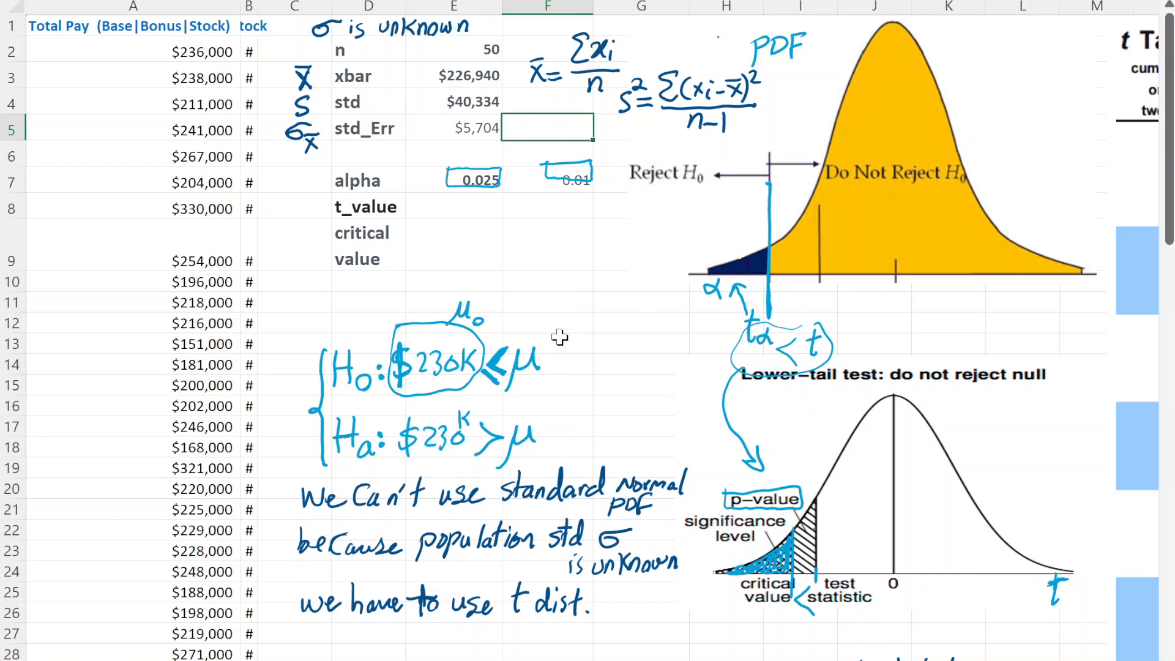
{"action": "left_click", "coordinate": [894, 483]}
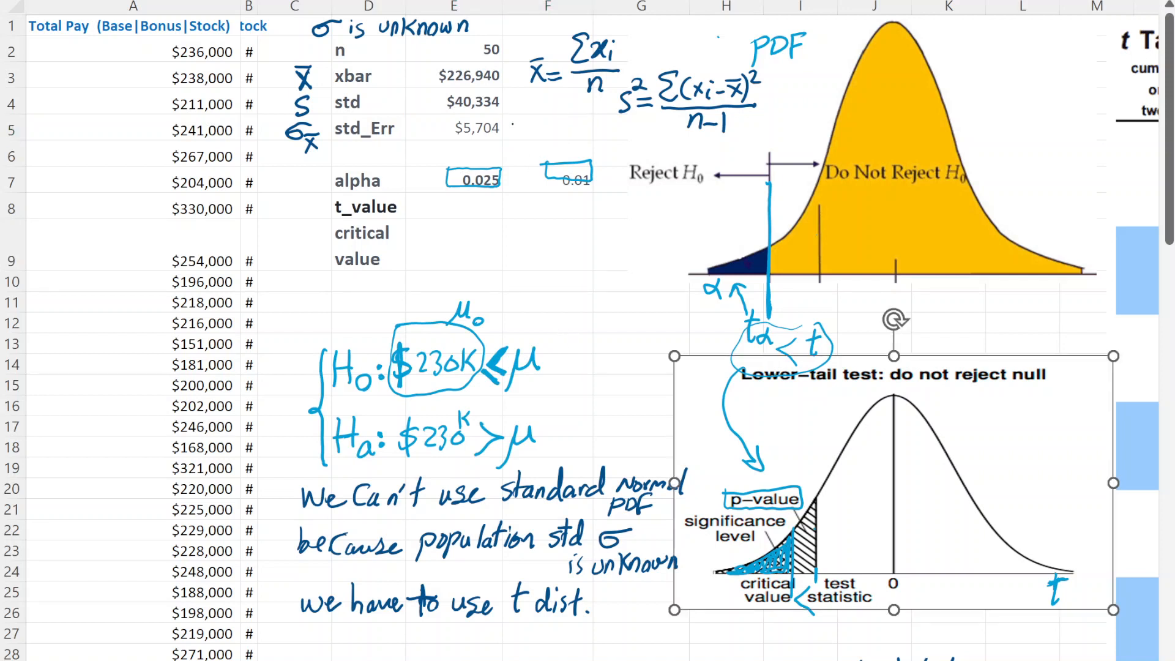
{"action": "left_click_drag", "start_coordinate": [515, 117], "coordinate": [524, 115]}
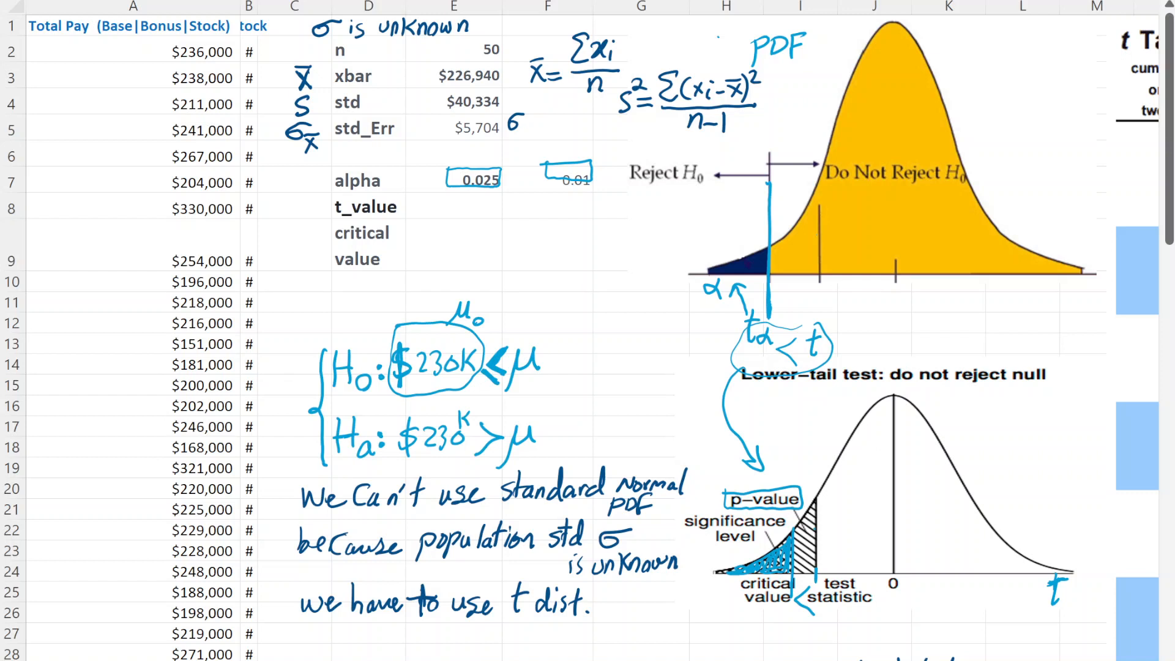
{"action": "key", "text": "ctrl+z"}
{"action": "mouse_move", "coordinate": [519, 122]}
{"action": "left_mouse_down"}
{"action": "mouse_move", "coordinate": [530, 117]}
{"action": "mouse_move", "coordinate": [534, 141]}
{"action": "mouse_move", "coordinate": [550, 127]}
{"action": "left_mouse_up"}
{"action": "left_click_drag", "start_coordinate": [537, 123], "coordinate": [586, 126]}
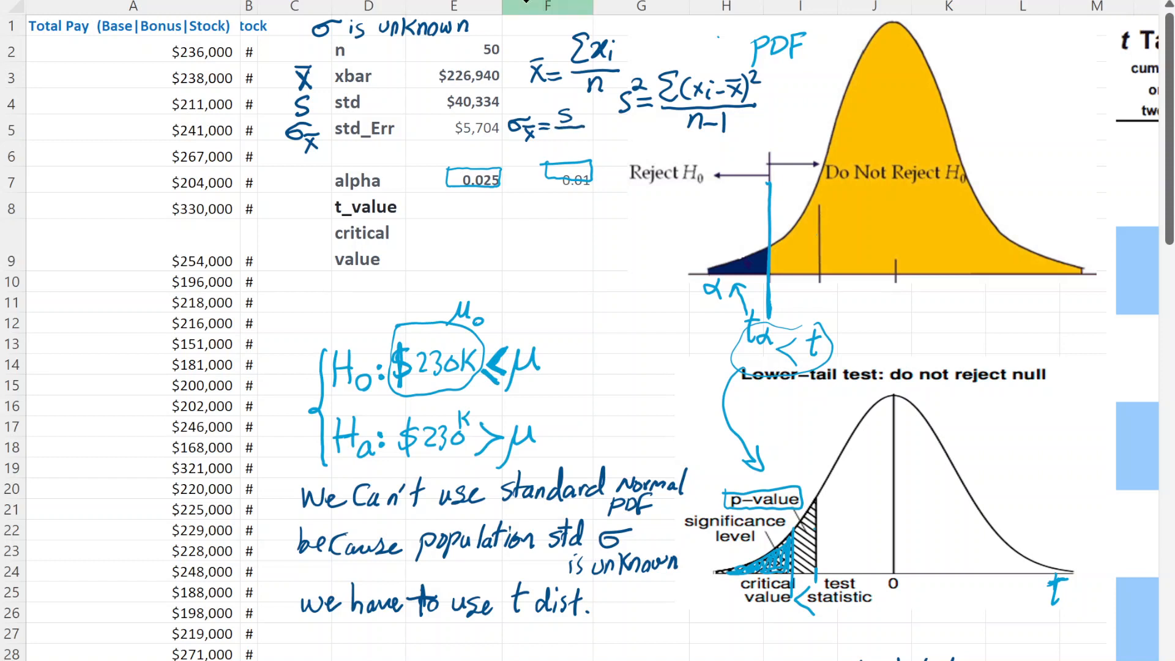
- Delete the ink boxes drawn around the two alpha values in row 7
{"action": "left_click", "coordinate": [565, 168]}
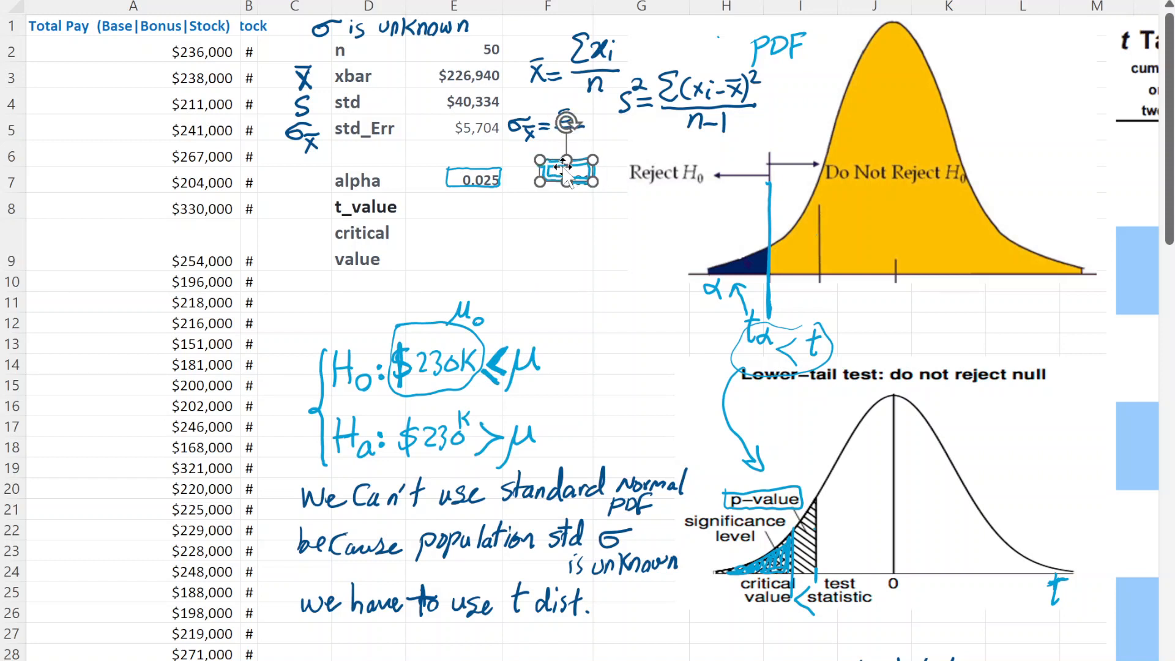
{"action": "key", "text": "Delete"}
{"action": "left_click", "coordinate": [499, 176]}
{"action": "key", "text": "Delete"}
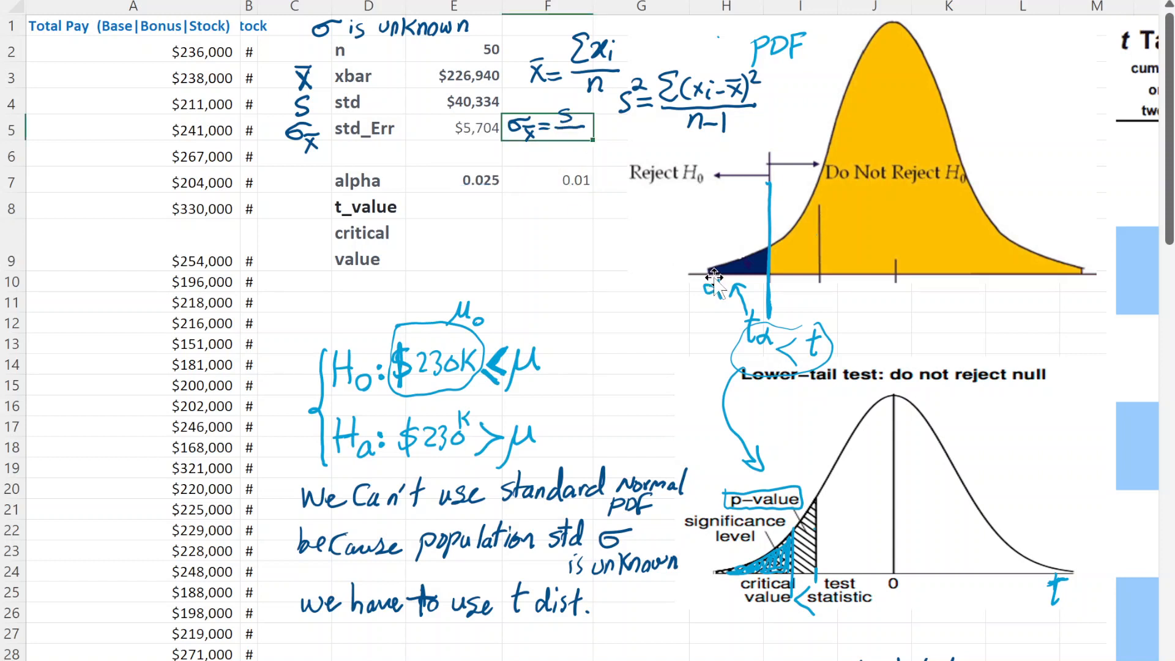
- Handwrite √n under the fraction bar to complete the standard error formula beside std_Err
{"action": "left_click", "coordinate": [709, 213]}
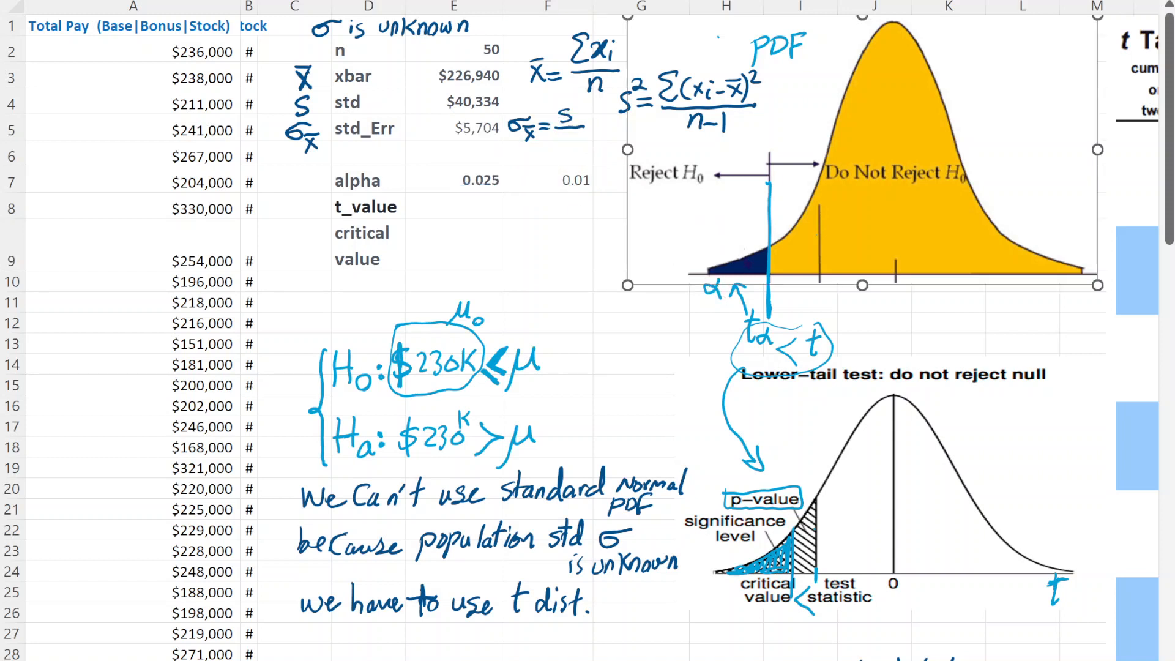
{"action": "mouse_move", "coordinate": [556, 144]}
{"action": "left_mouse_down"}
{"action": "mouse_move", "coordinate": [581, 130]}
{"action": "mouse_move", "coordinate": [581, 145]}
{"action": "left_mouse_up"}
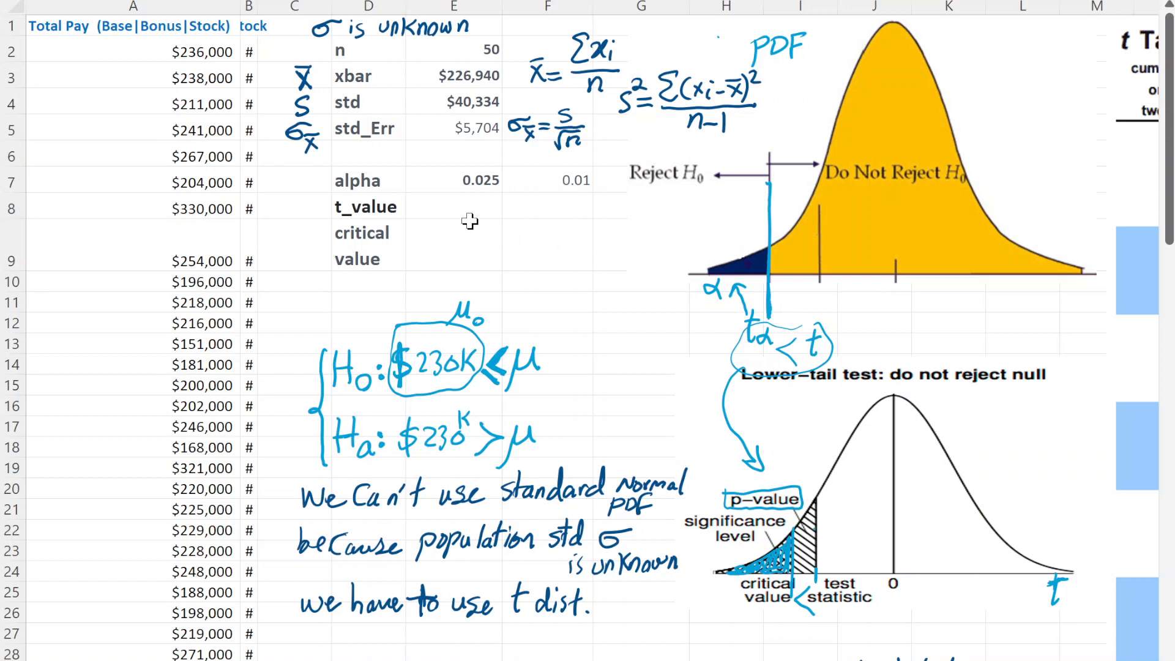
- Handwrite "test statistic" in front of the t_value label in row 8
{"action": "left_click", "coordinate": [399, 208]}
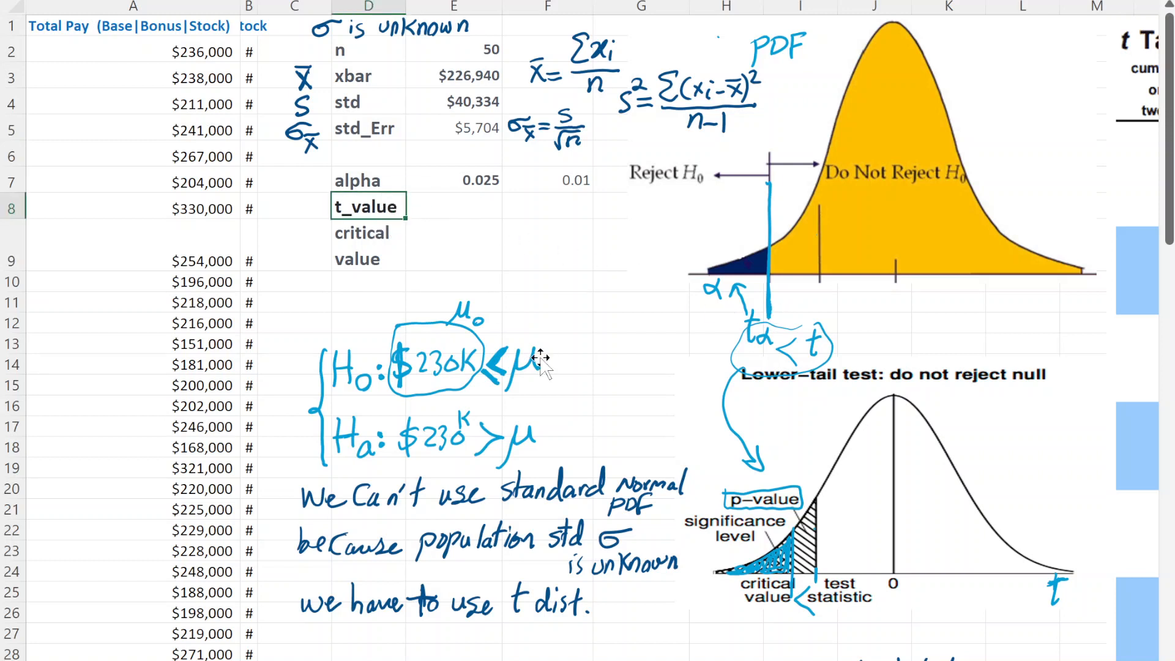
{"action": "left_click", "coordinate": [773, 327]}
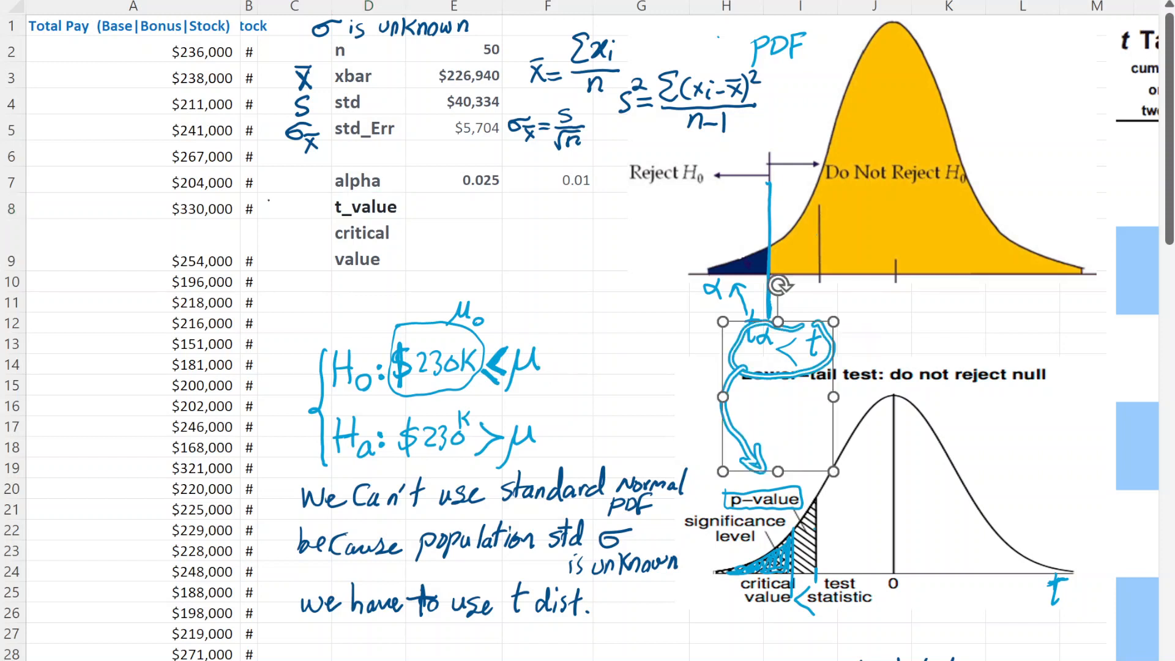
{"action": "mouse_move", "coordinate": [273, 184]}
{"action": "left_mouse_down"}
{"action": "mouse_move", "coordinate": [270, 207]}
{"action": "mouse_move", "coordinate": [279, 190]}
{"action": "left_mouse_up"}
{"action": "left_click_drag", "start_coordinate": [279, 199], "coordinate": [303, 205]}
{"action": "mouse_move", "coordinate": [293, 190]}
{"action": "left_mouse_down"}
{"action": "mouse_move", "coordinate": [316, 184]}
{"action": "mouse_move", "coordinate": [265, 227]}
{"action": "left_mouse_up"}
{"action": "left_click_drag", "start_coordinate": [274, 207], "coordinate": [274, 228]}
{"action": "left_click_drag", "start_coordinate": [267, 215], "coordinate": [292, 227]}
{"action": "left_click_drag", "start_coordinate": [285, 218], "coordinate": [300, 228]}
{"action": "left_click_drag", "start_coordinate": [308, 216], "coordinate": [310, 229]}
{"action": "left_click_drag", "start_coordinate": [307, 214], "coordinate": [332, 225]}
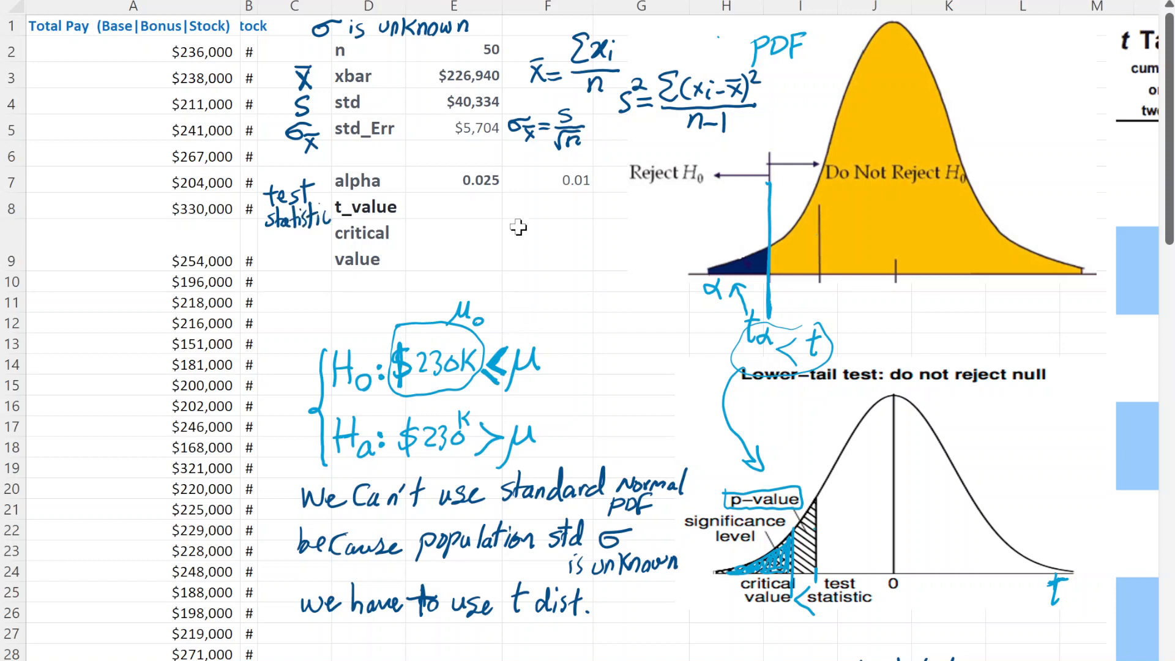
- Handwrite the test statistic formula t=(x̄−μ0)/(S/√n) below the Reject H0 label of the upper curve
{"action": "left_click", "coordinate": [467, 206]}
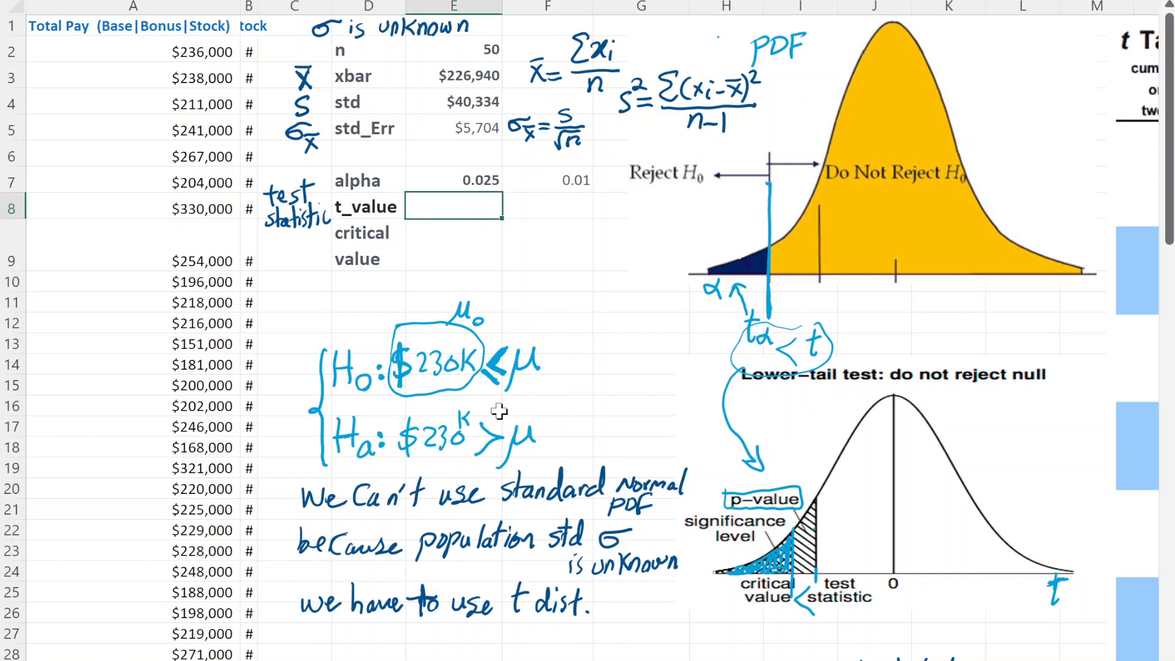
{"action": "left_click_drag", "start_coordinate": [625, 191], "coordinate": [626, 220]}
{"action": "mouse_move", "coordinate": [619, 203]}
{"action": "left_mouse_down"}
{"action": "mouse_move", "coordinate": [646, 213]}
{"action": "mouse_move", "coordinate": [699, 196]}
{"action": "mouse_move", "coordinate": [710, 211]}
{"action": "left_mouse_up"}
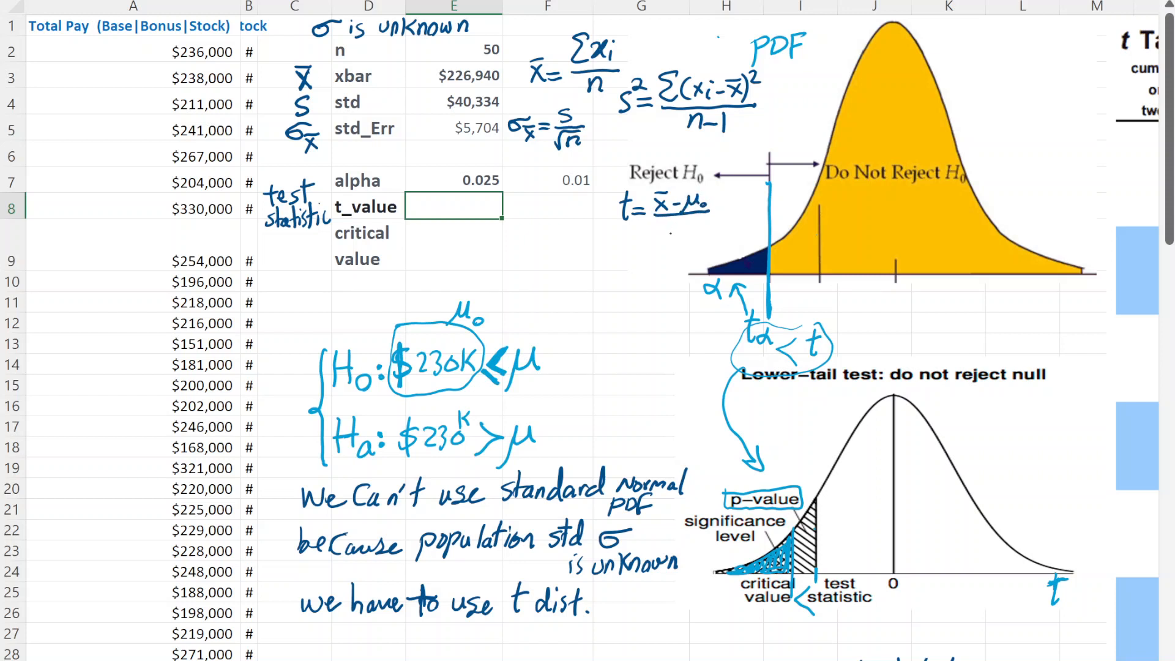
{"action": "mouse_move", "coordinate": [679, 218]}
{"action": "left_mouse_down"}
{"action": "mouse_move", "coordinate": [670, 231]}
{"action": "mouse_move", "coordinate": [693, 223]}
{"action": "mouse_move", "coordinate": [701, 236]}
{"action": "left_mouse_up"}
- Calculate t_value in E8 with the formula =(E3-230000)/E5
{"action": "double_click", "coordinate": [464, 207]}
{"action": "type", "text": "("}
{"action": "left_click", "coordinate": [483, 75]}
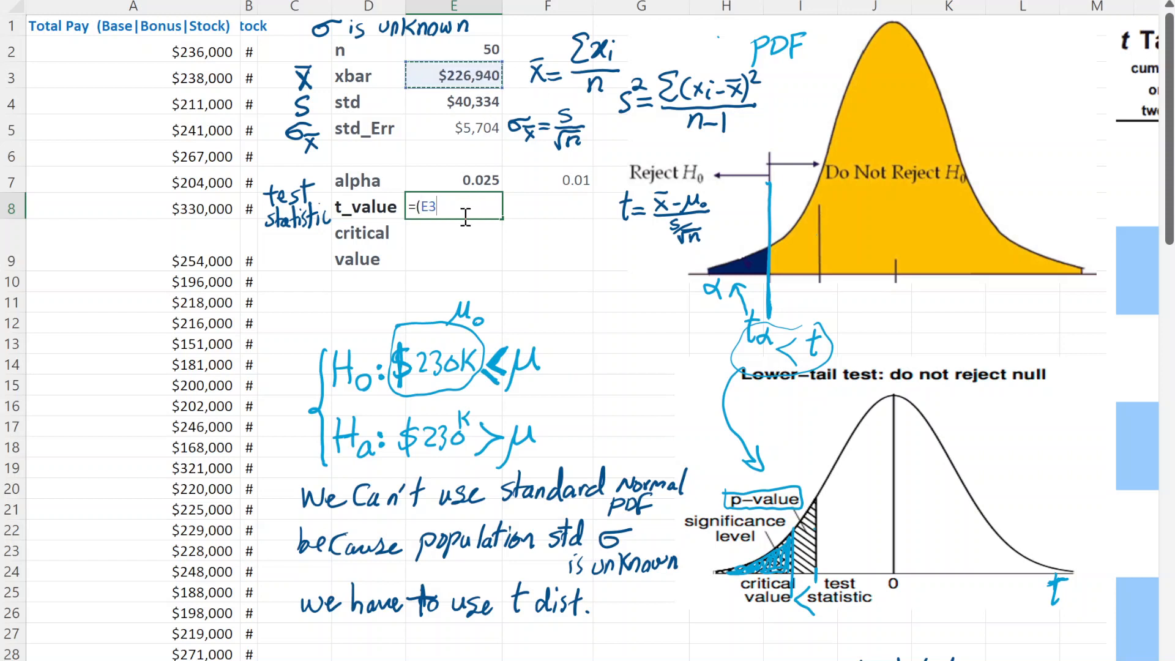
{"action": "type", "text": "-230000)/"}
{"action": "left_click", "coordinate": [472, 129]}
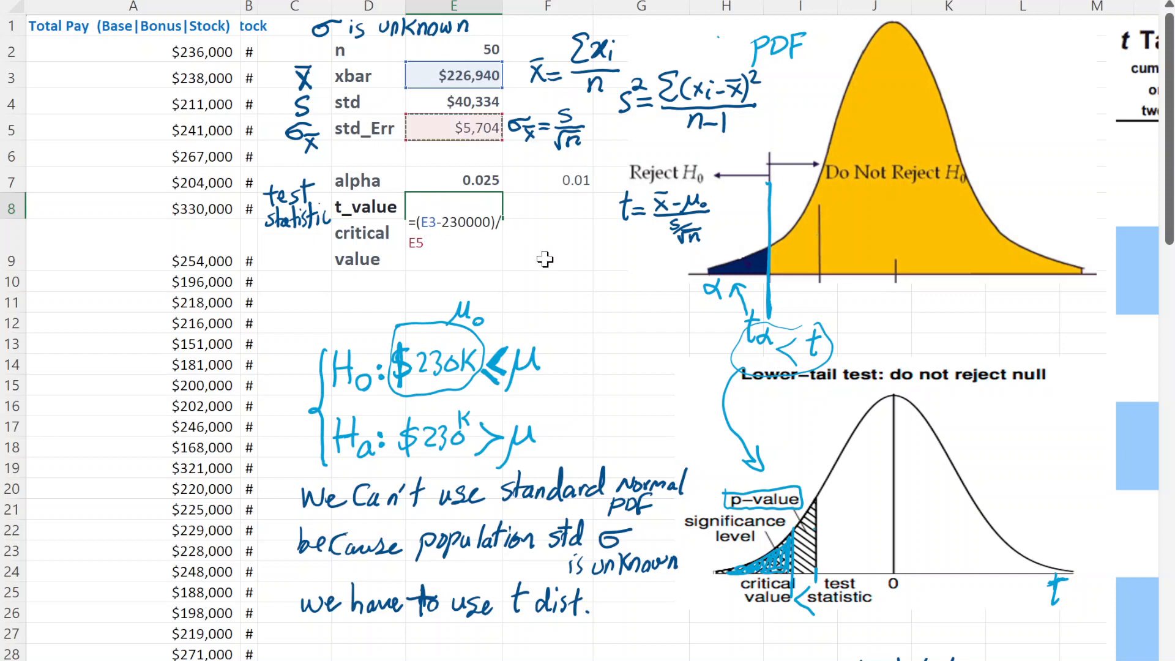
{"action": "key", "text": "Return"}
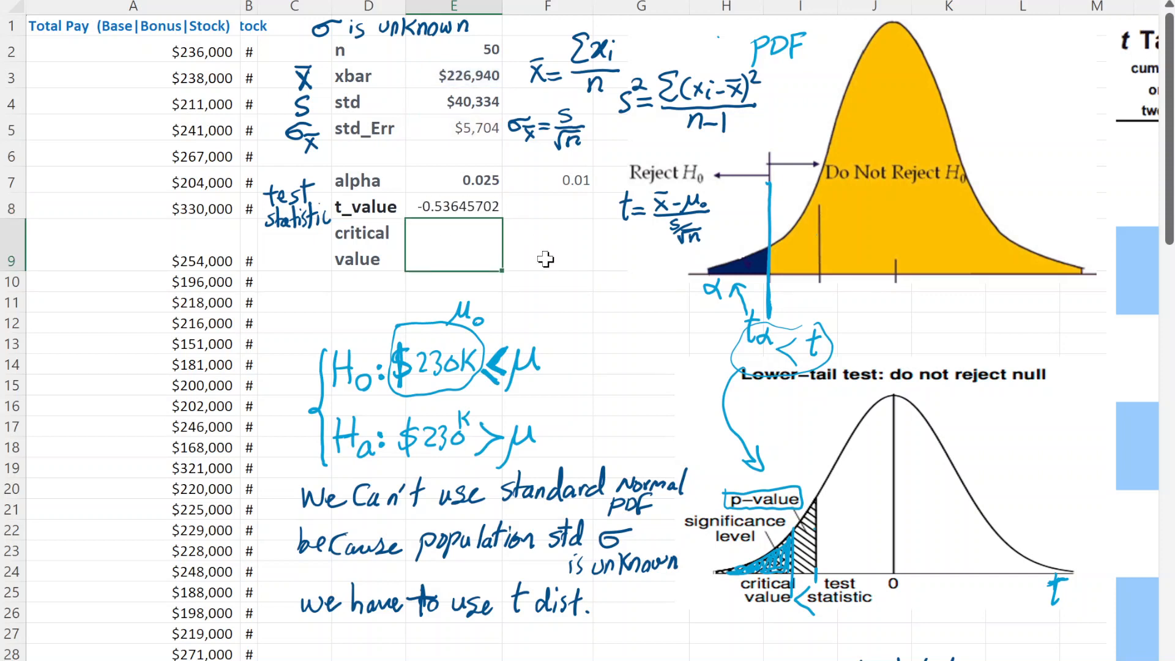
{"action": "left_click", "coordinate": [484, 206]}
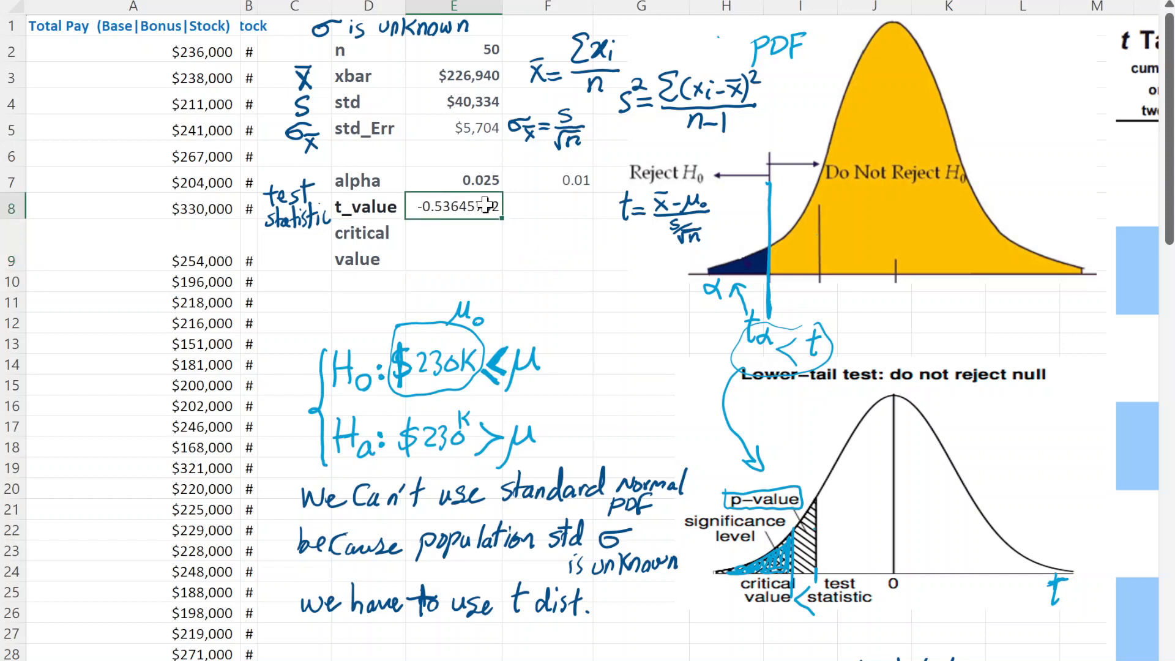
- Copy the t_value formula =(E3-230000)/E5 from E8 into F8 with its references unchanged
{"action": "double_click", "coordinate": [485, 206]}
{"action": "left_click_drag", "start_coordinate": [476, 240], "coordinate": [392, 223]}
{"action": "key", "text": "ctrl+c"}
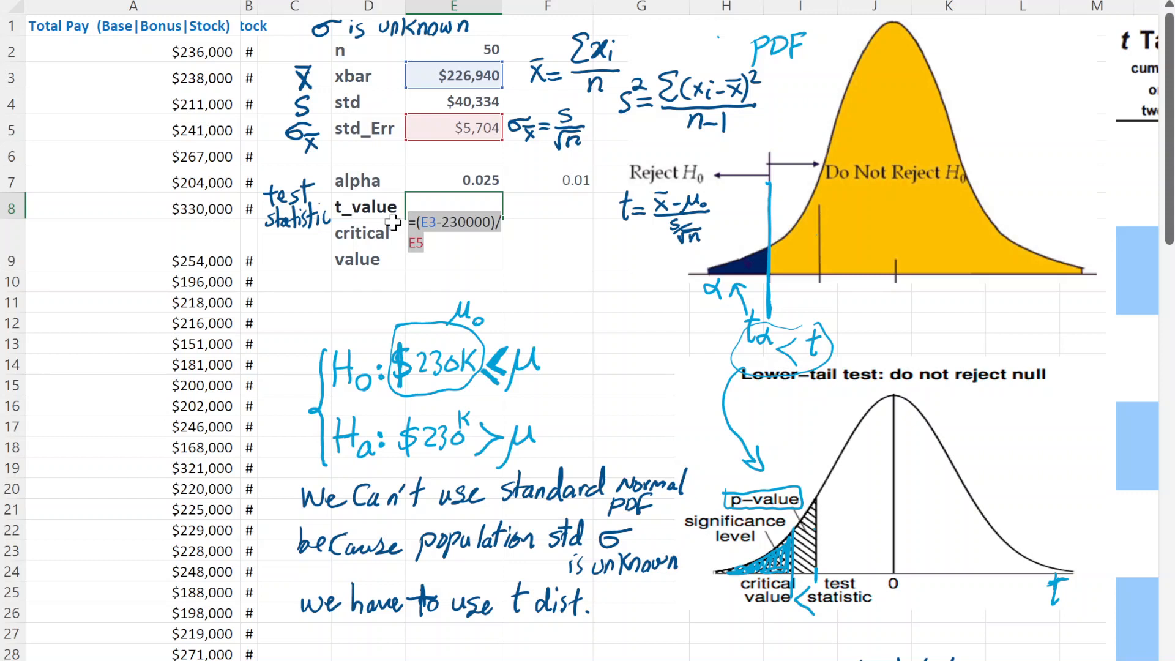
{"action": "key", "text": "Escape"}
{"action": "left_click", "coordinate": [565, 205]}
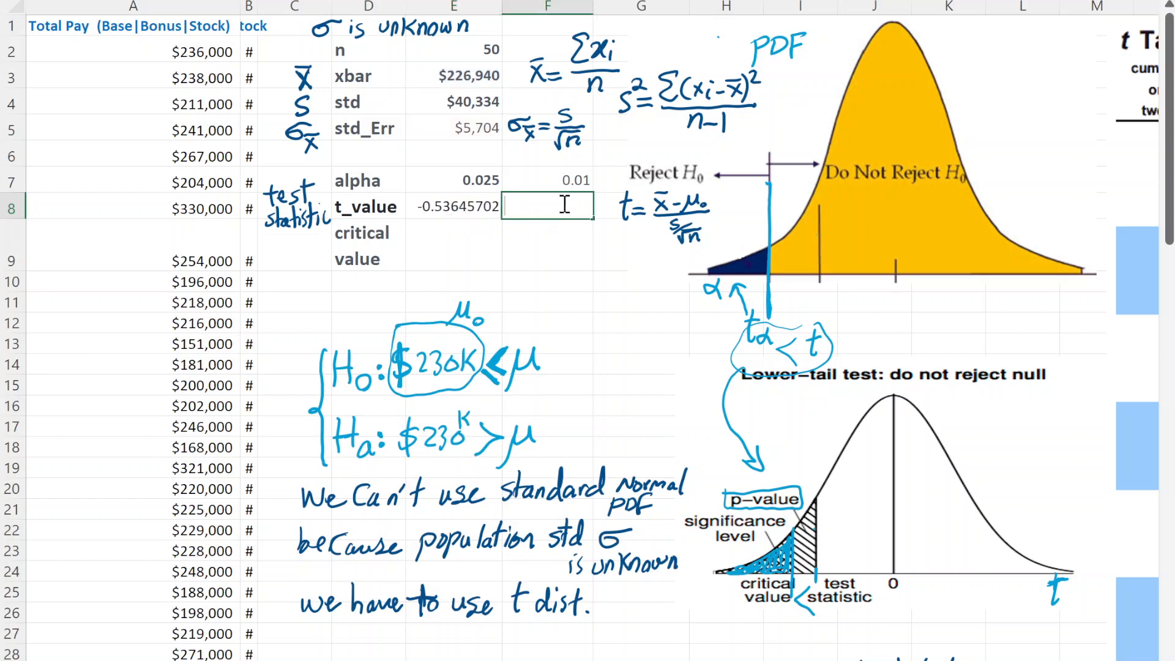
{"action": "key", "text": "ctrl+v"}
{"action": "key", "text": "Return"}
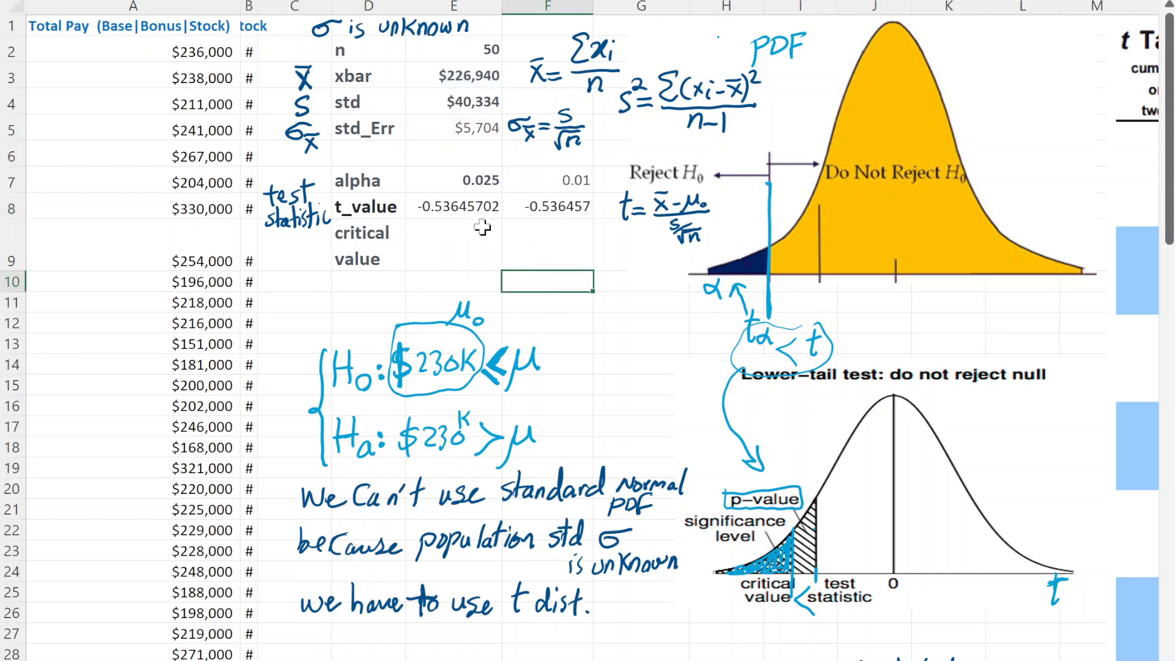
- Format both t_value cells E8:F8 to show four decimal places
{"action": "left_click", "coordinate": [482, 207]}
{"action": "key", "text": "shift+Right"}
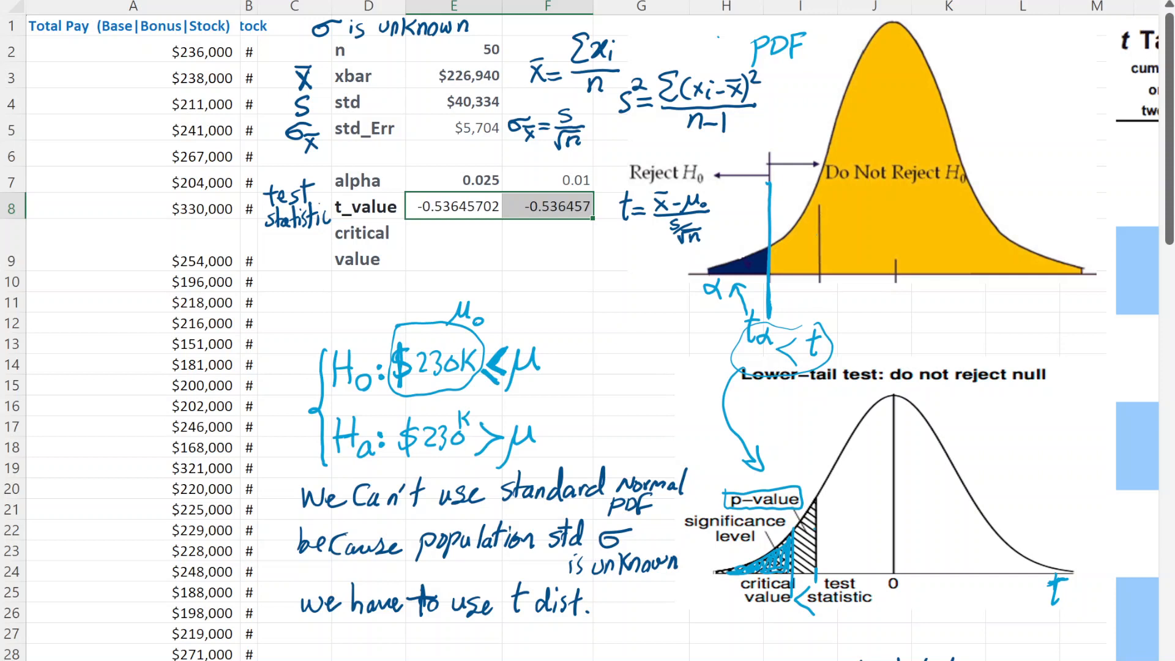
{"action": "left_click", "coordinate": [542, 306]}
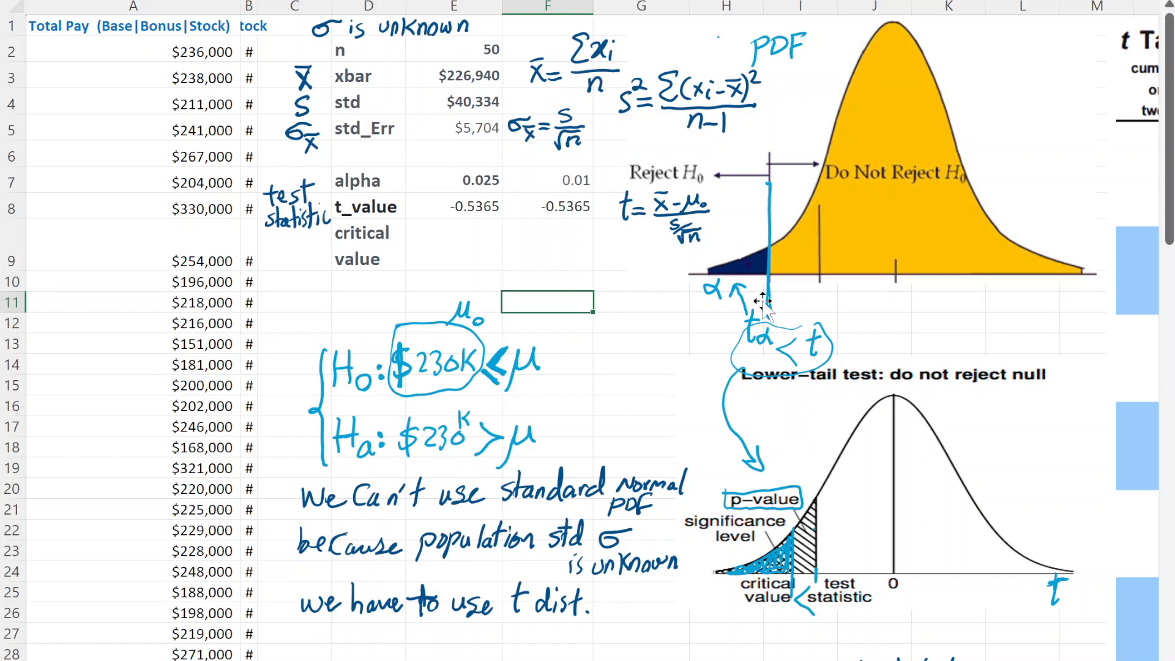
{"action": "left_click_drag", "start_coordinate": [737, 271], "coordinate": [739, 272]}
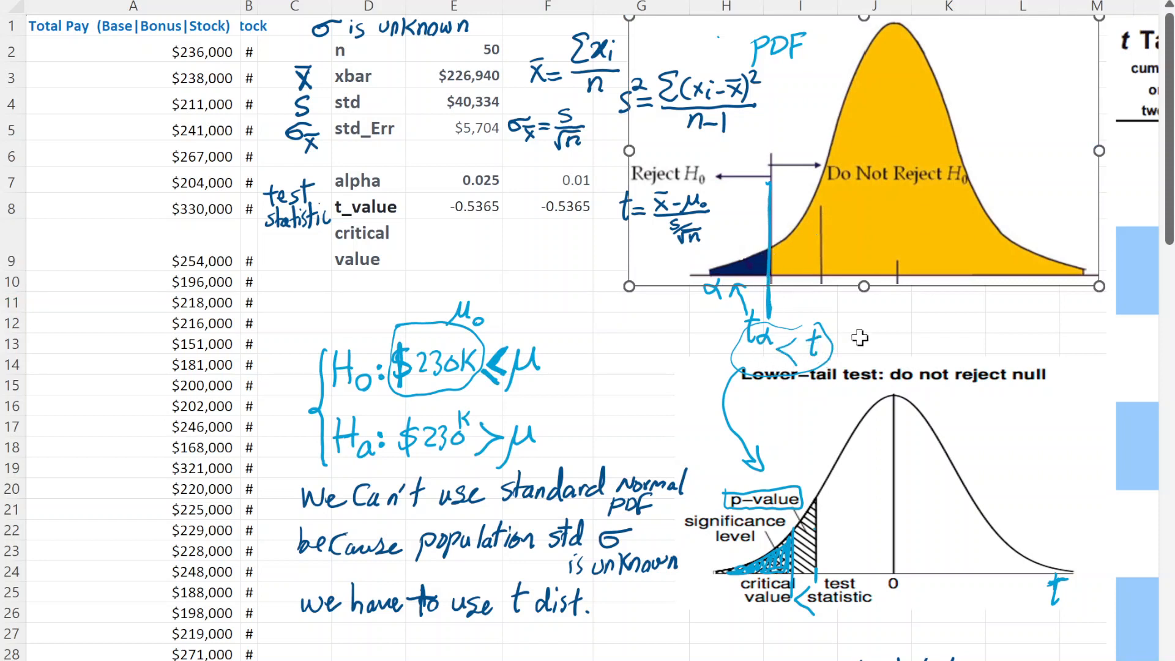
{"action": "left_click", "coordinate": [888, 329]}
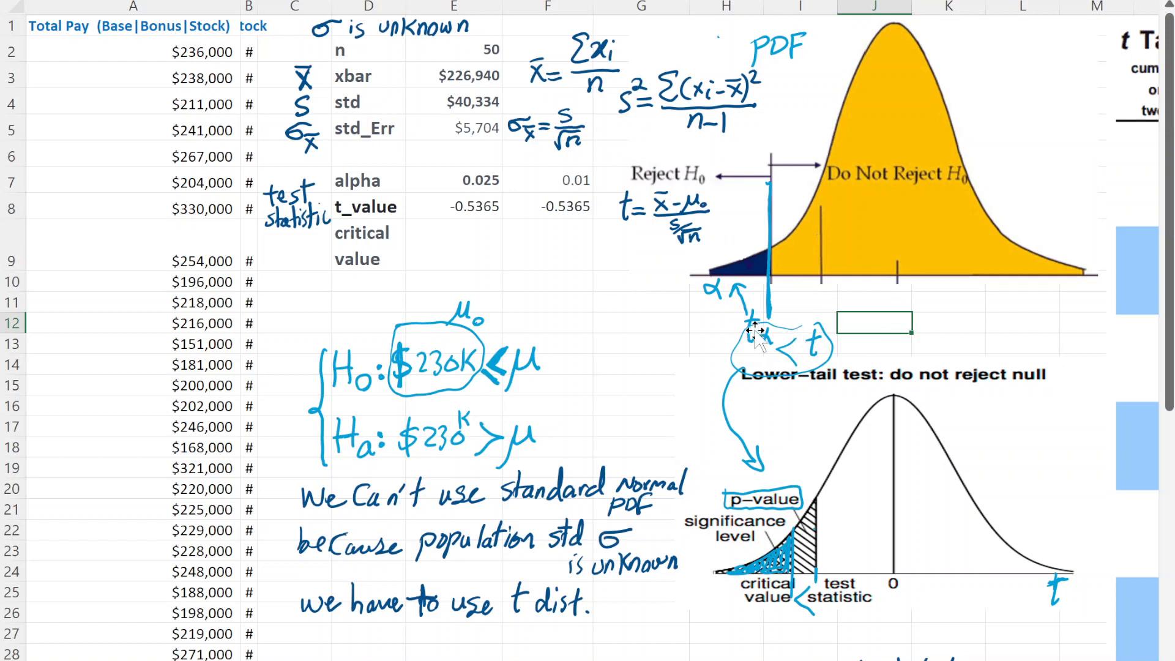
{"action": "left_click", "coordinate": [753, 265]}
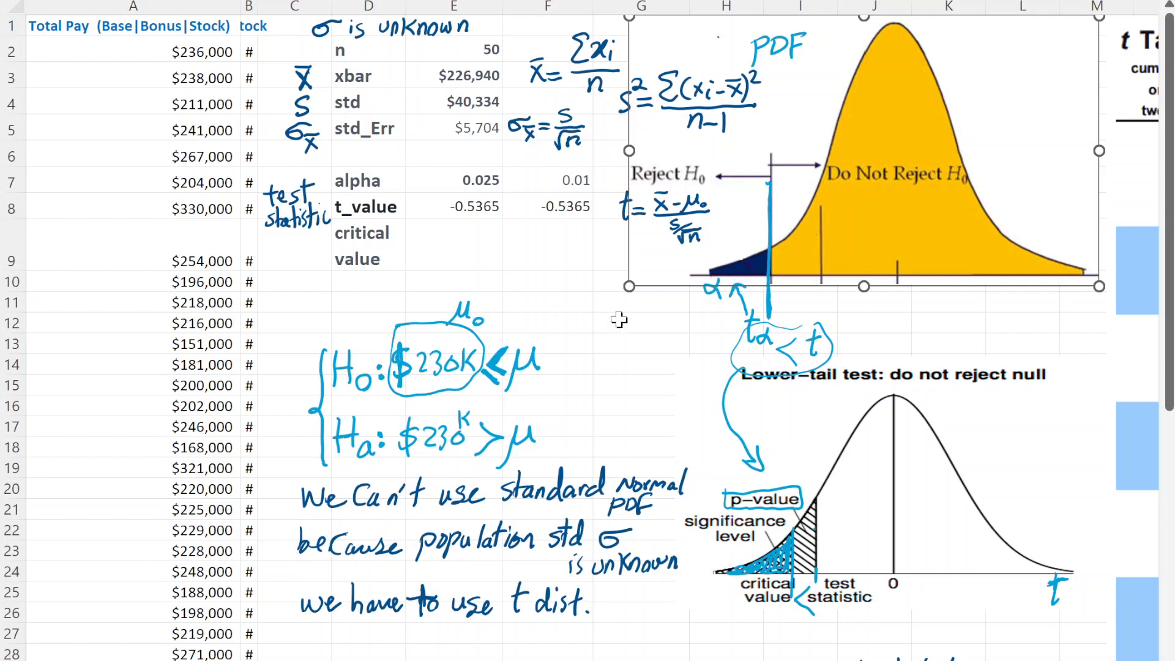
- Calculate the critical value in E9 with the formula =T.INV(E7,E2-1)
{"action": "double_click", "coordinate": [466, 242]}
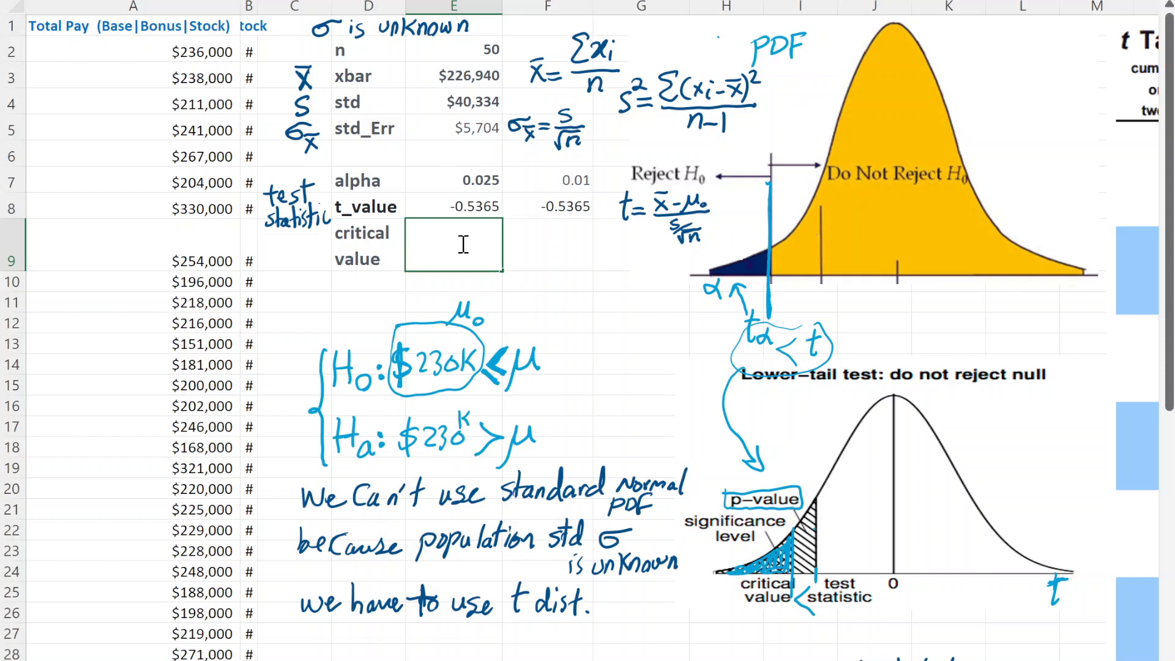
{"action": "type", "text": "=t"}
{"action": "double_click", "coordinate": [460, 302]}
{"action": "left_click_drag", "start_coordinate": [467, 243], "coordinate": [417, 247]}
{"action": "key", "text": "BackSpace"}
{"action": "type", "text": "t.inv("}
{"action": "left_click", "coordinate": [469, 183]}
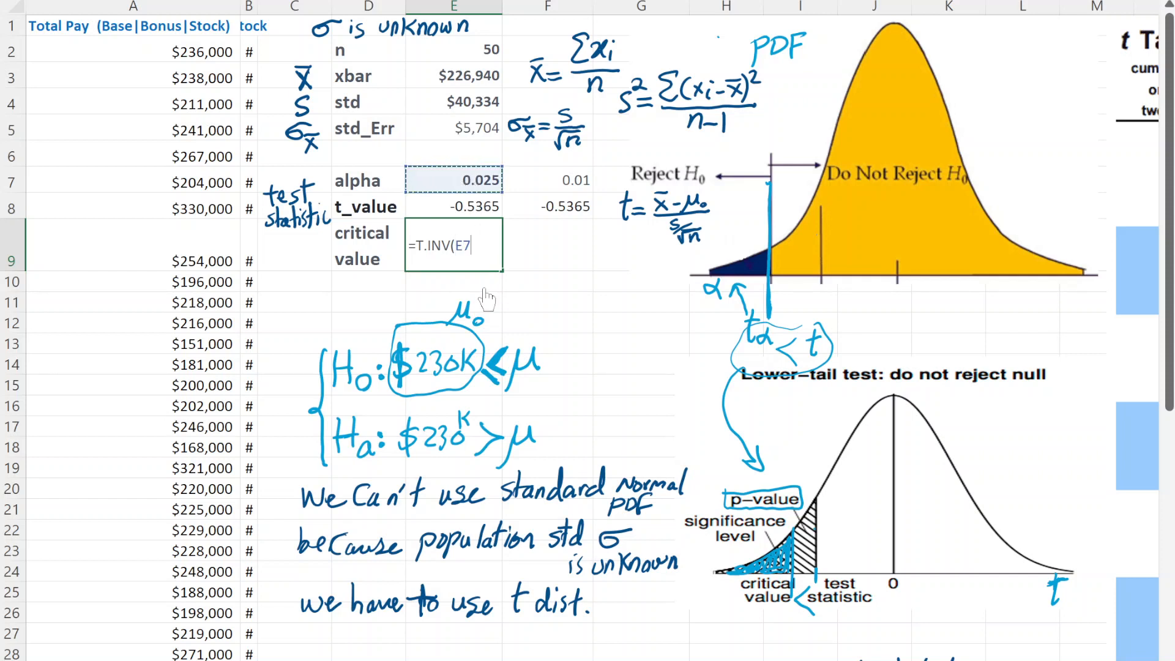
{"action": "type", "text": ","}
{"action": "left_click", "coordinate": [487, 49]}
{"action": "type", "text": "-1)"}
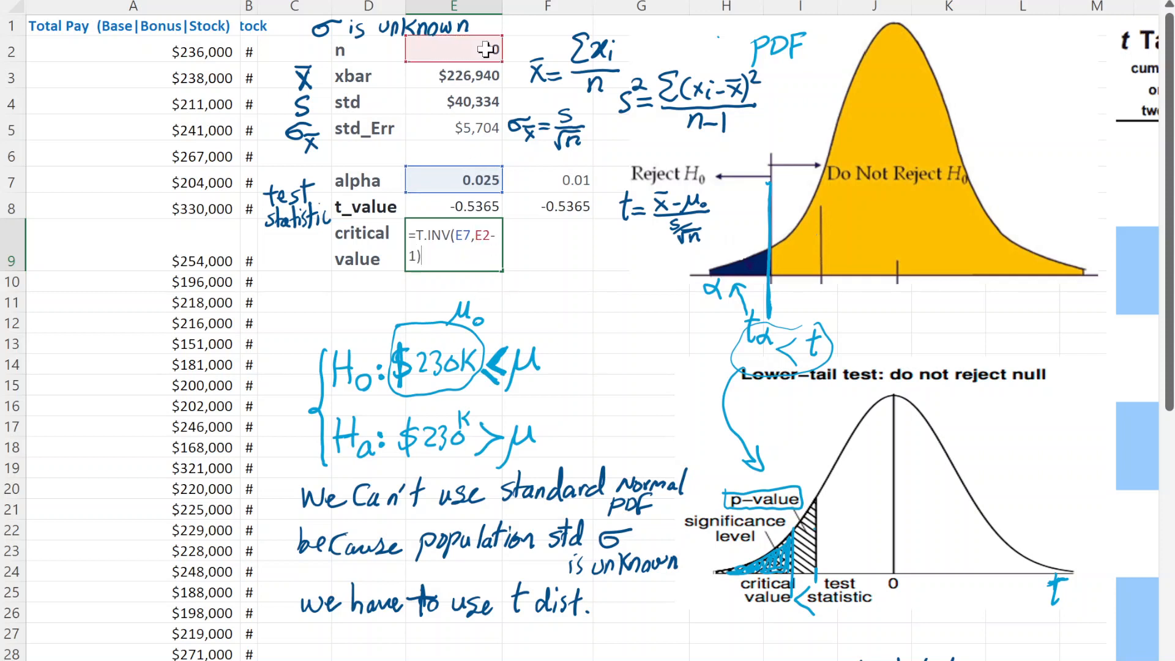
{"action": "key", "text": "Return"}
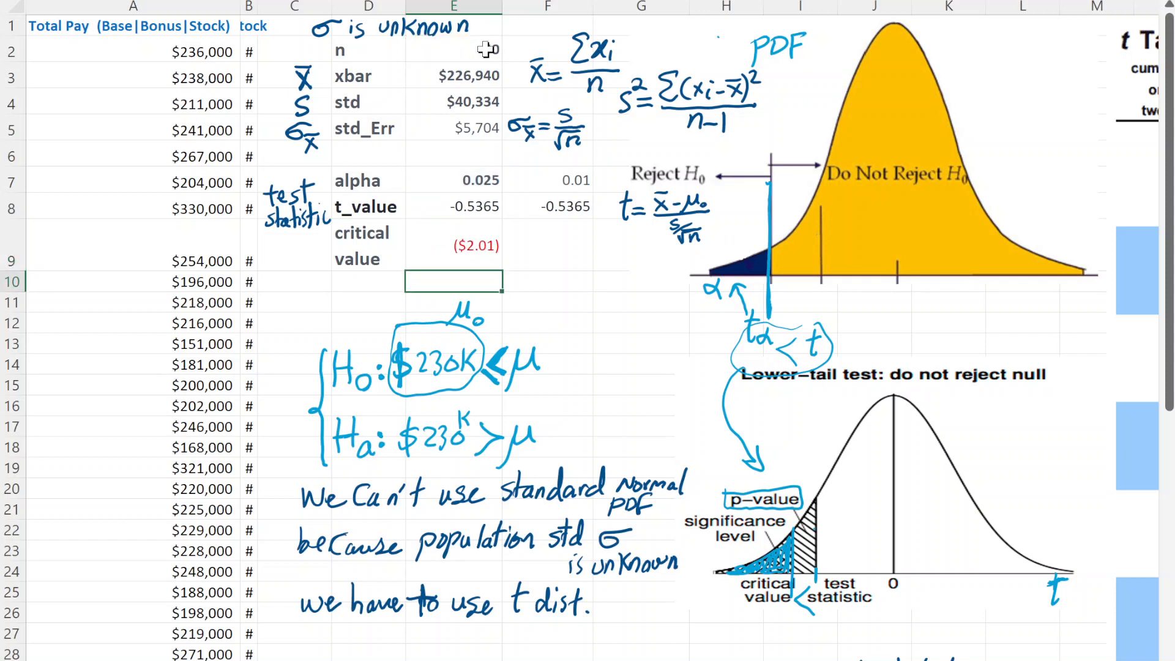
- Check the critical value formula in E9 and format the cell to four decimals without the currency symbol
{"action": "double_click", "coordinate": [441, 245]}
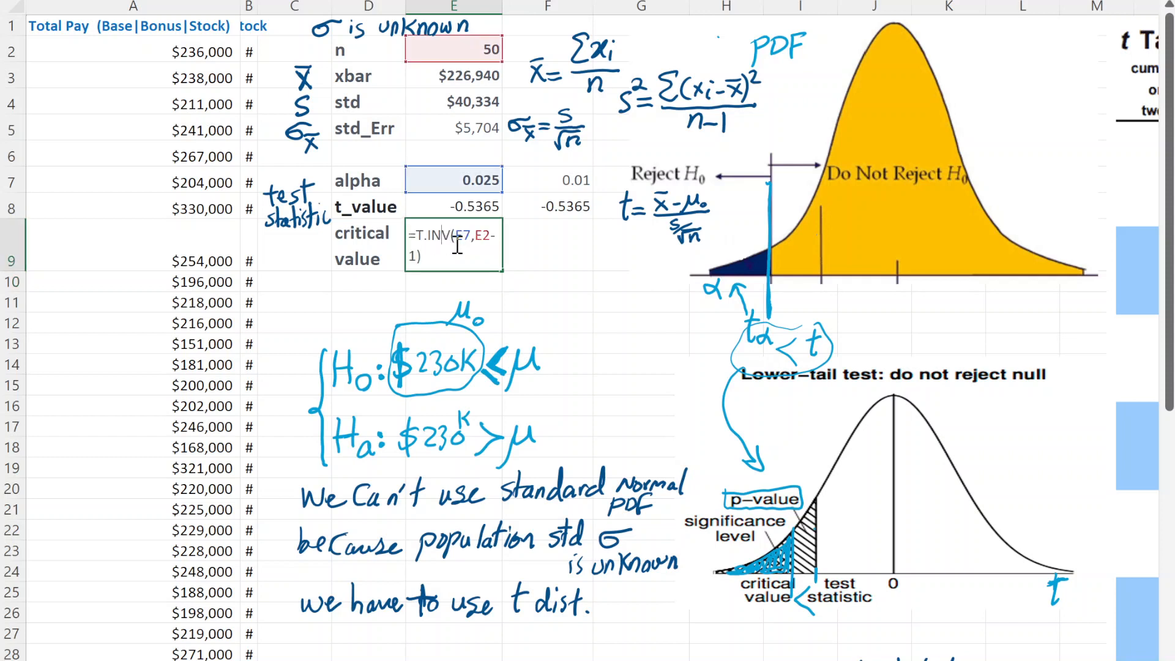
{"action": "key", "text": "Escape"}
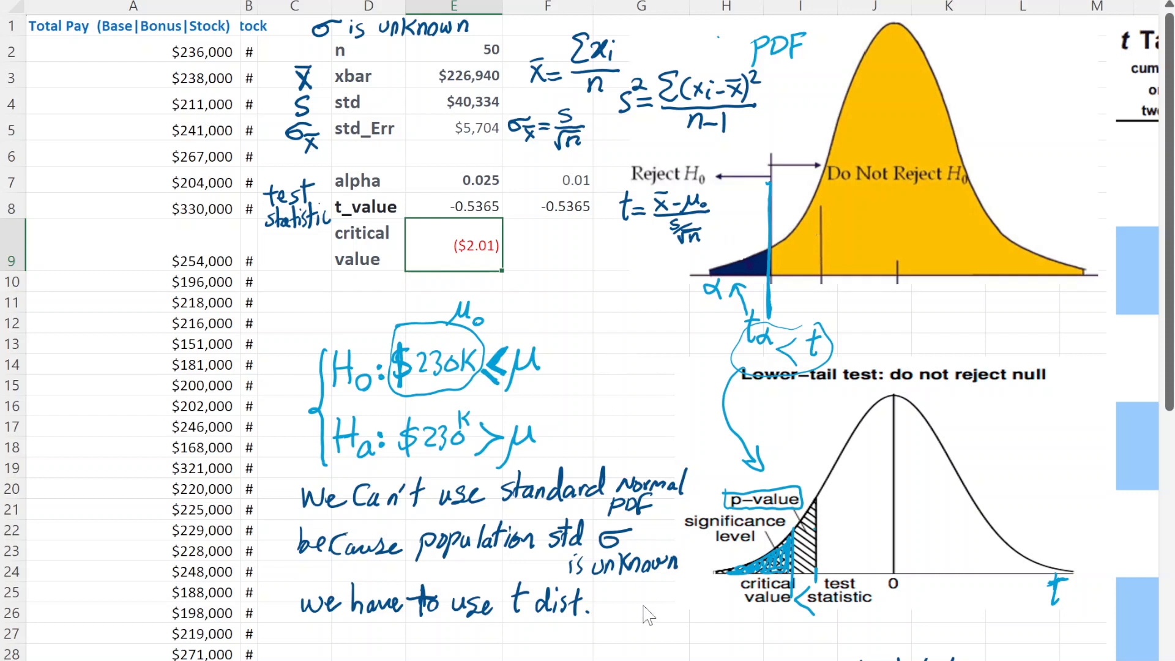
{"action": "key", "text": "Return"}
{"action": "left_click", "coordinate": [518, 250]}
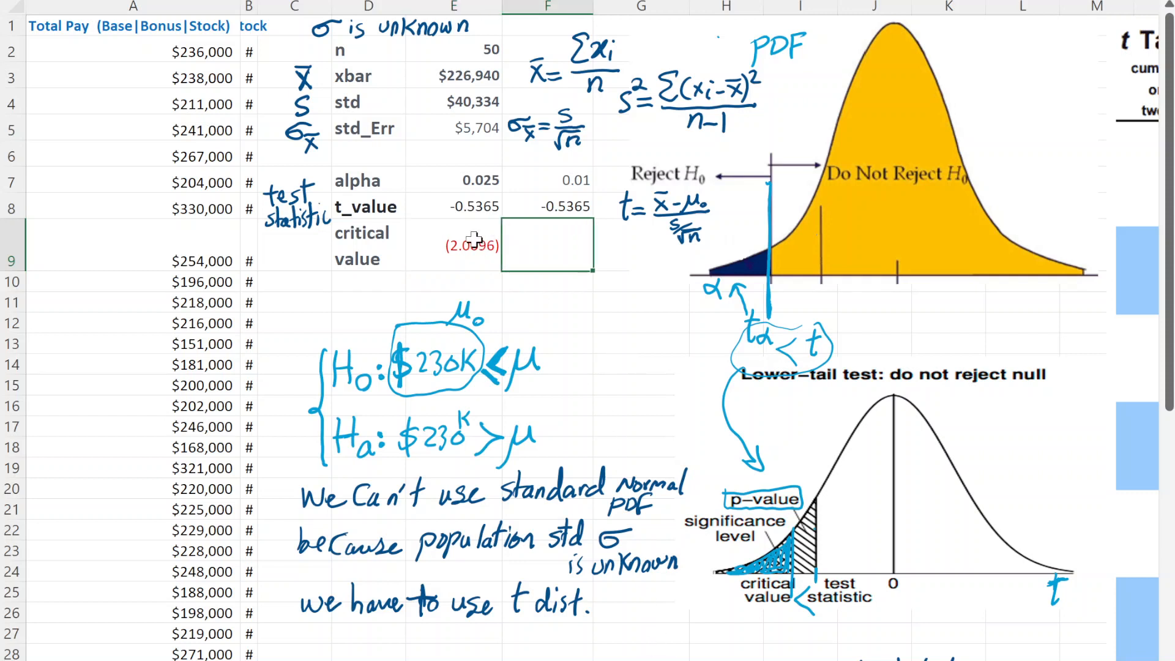
{"action": "left_click", "coordinate": [471, 244]}
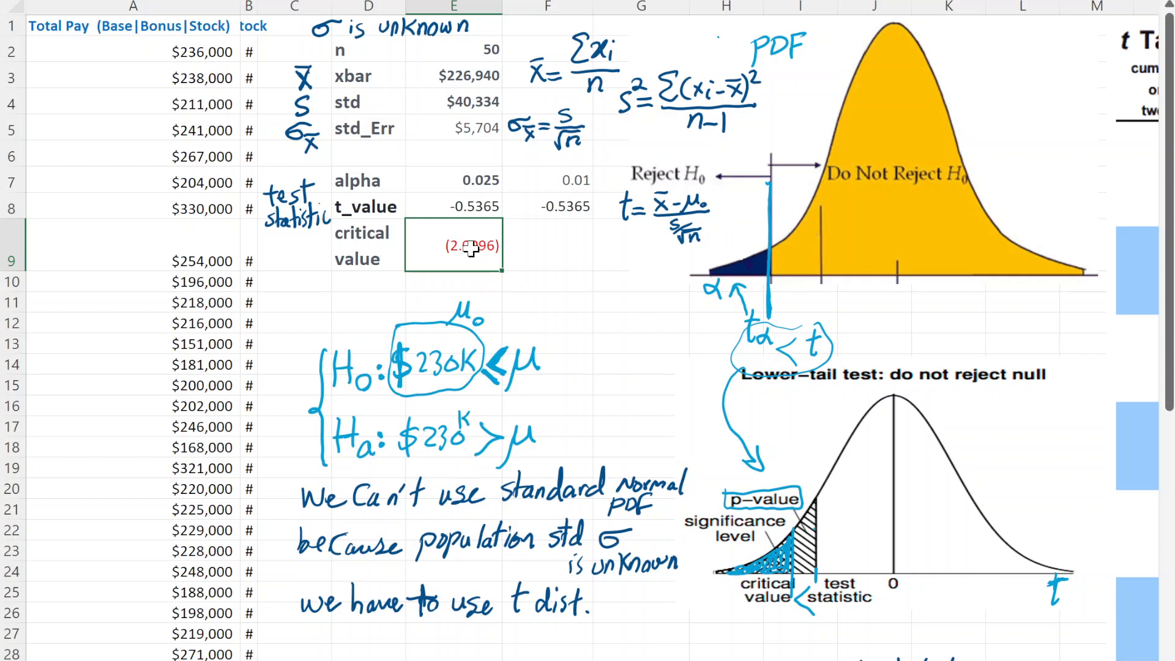
- Fill the t_value cell E8 down into E9 to carry over its format, and replace the filled formula with =T.INV(E7,E2-1)
{"action": "left_click", "coordinate": [478, 209]}
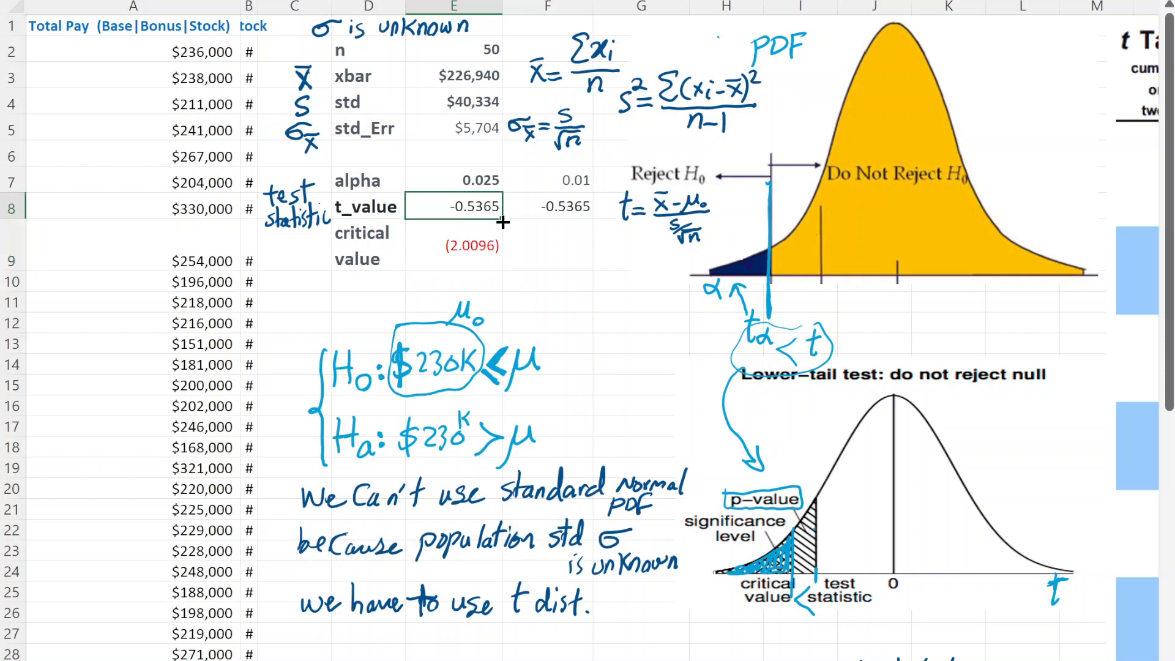
{"action": "left_click_drag", "start_coordinate": [502, 222], "coordinate": [498, 256]}
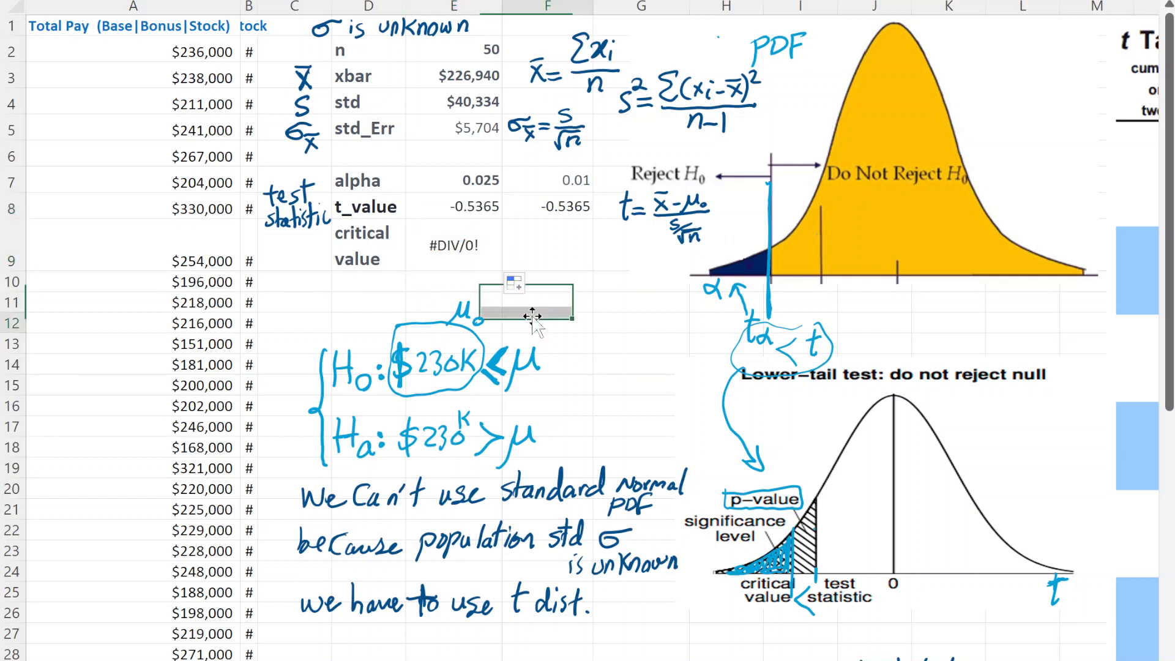
{"action": "double_click", "coordinate": [470, 256]}
{"action": "left_click_drag", "start_coordinate": [425, 257], "coordinate": [404, 235]}
{"action": "key", "text": "Delete"}
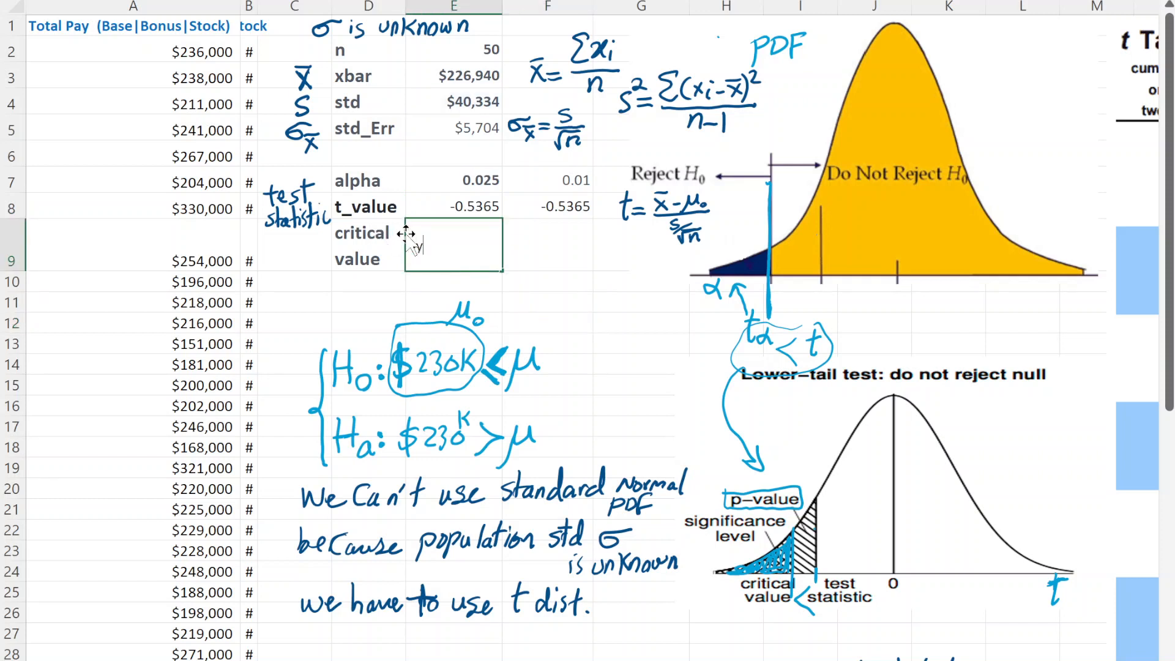
{"action": "type", "text": "=t.inv"}
{"action": "key", "text": "Tab"}
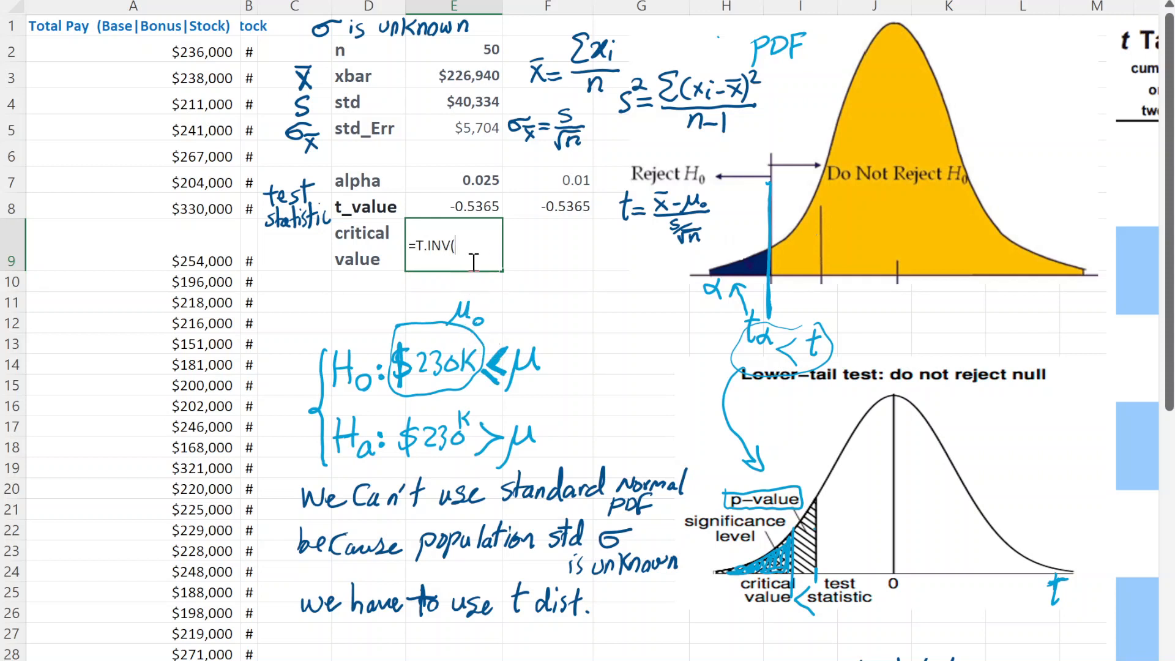
{"action": "left_click", "coordinate": [456, 184]}
{"action": "type", "text": ","}
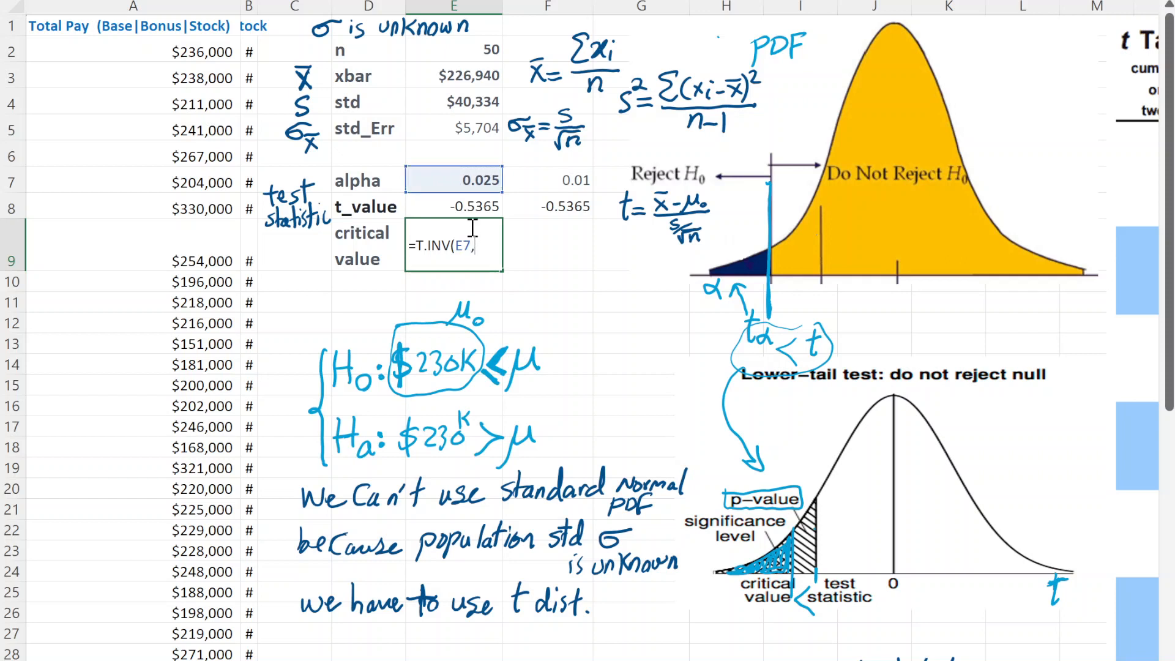
{"action": "left_click", "coordinate": [488, 49]}
{"action": "type", "text": "-1"}
{"action": "key", "text": "Return"}
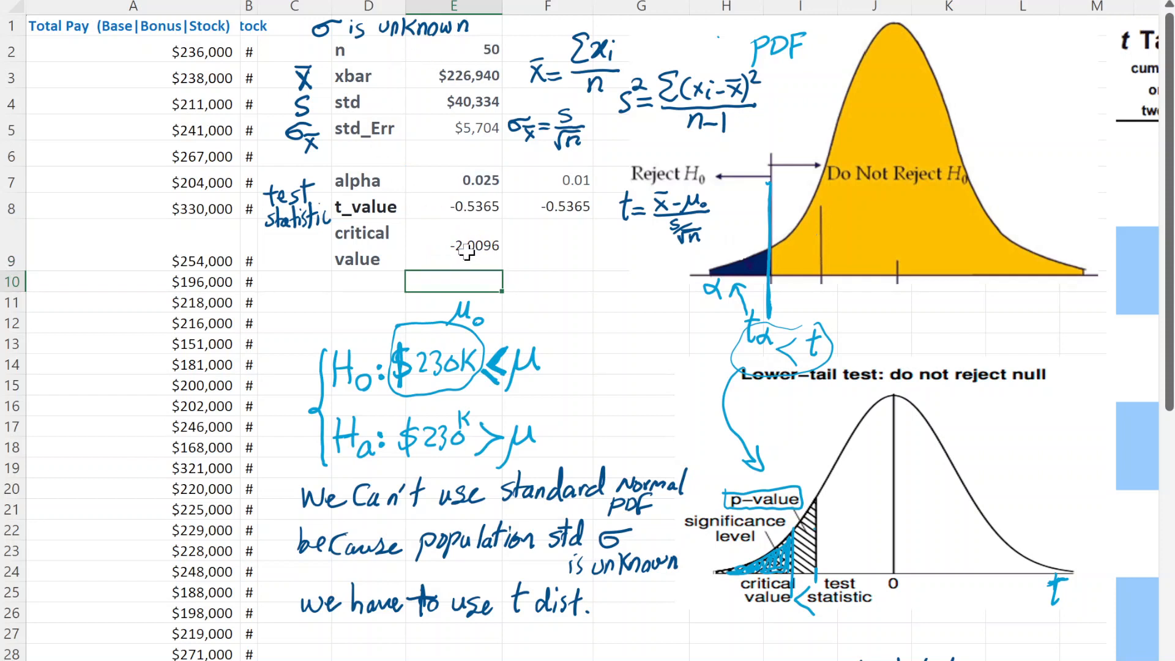
- Fill the critical value formula from E9 into F9 and correct it there to =T.INV(F7,E2-1)
{"action": "left_click", "coordinate": [443, 249]}
{"action": "double_click", "coordinate": [443, 250]}
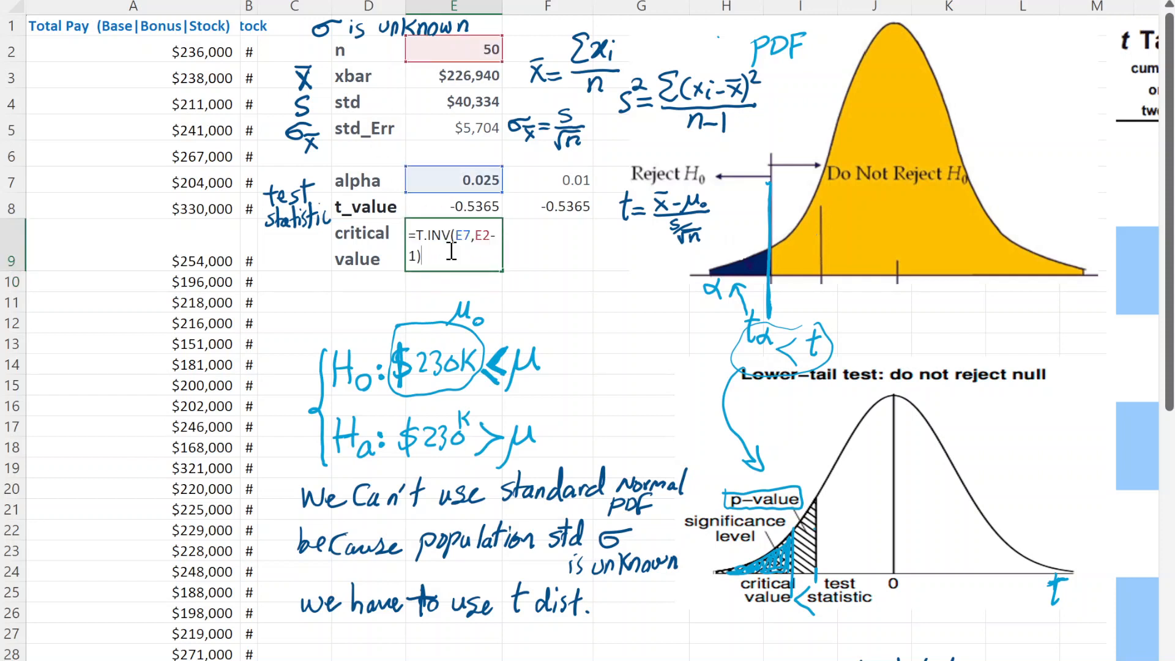
{"action": "left_click_drag", "start_coordinate": [446, 257], "coordinate": [392, 229]}
{"action": "key", "text": "Escape"}
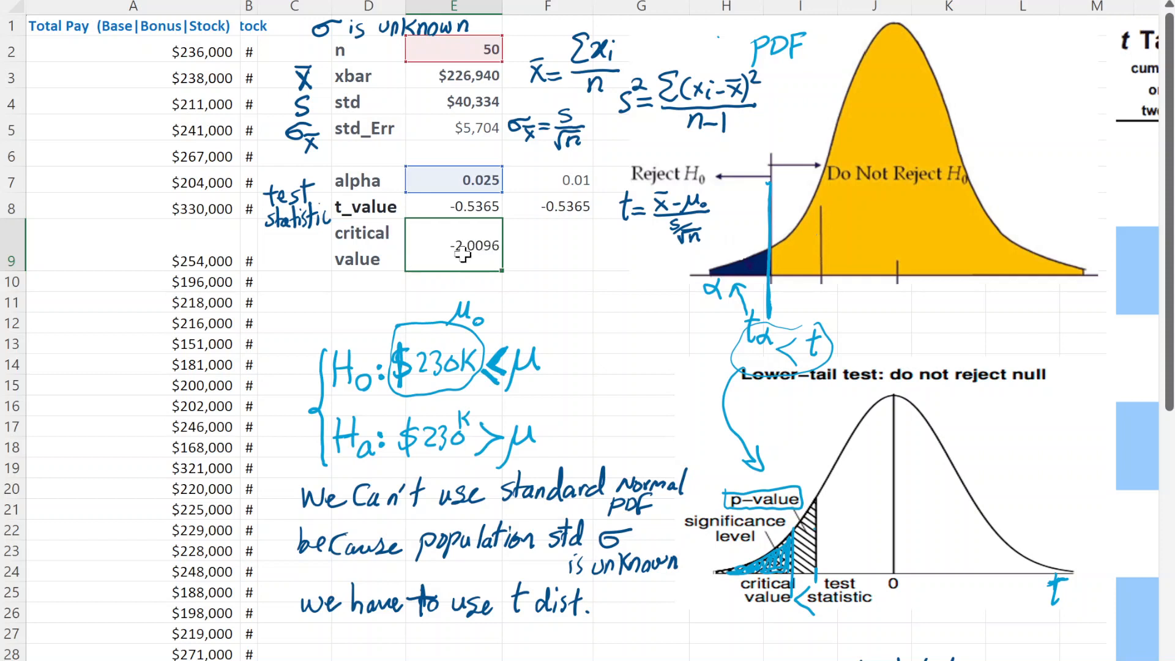
{"action": "left_click_drag", "start_coordinate": [502, 270], "coordinate": [580, 270]}
{"action": "double_click", "coordinate": [557, 248]}
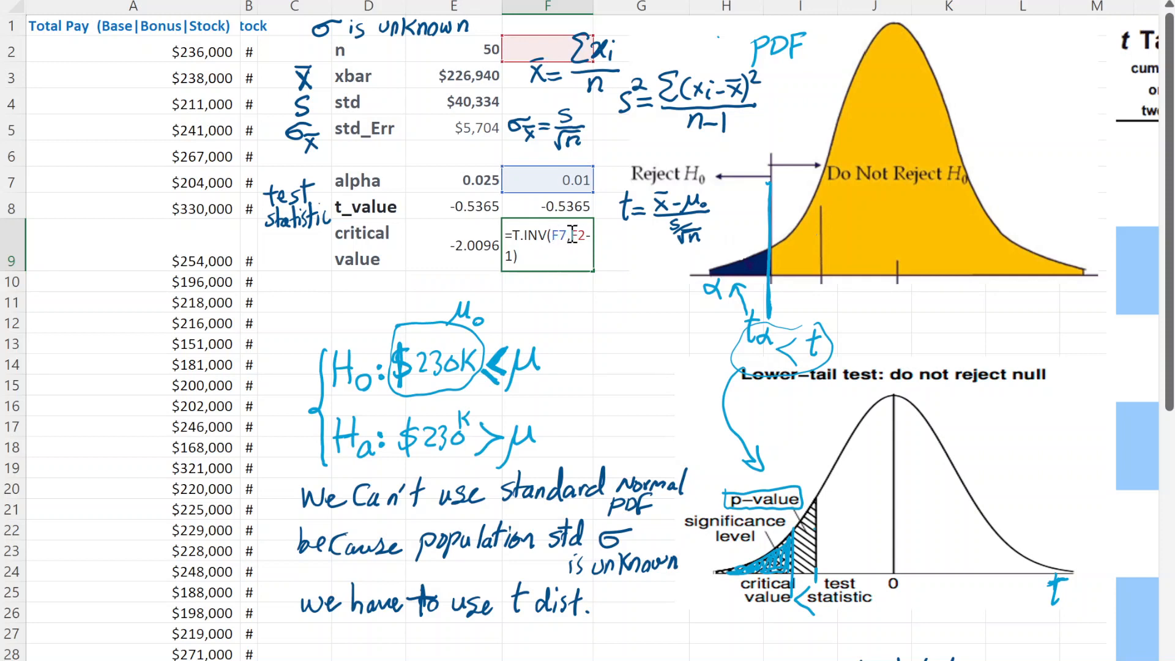
{"action": "left_click_drag", "start_coordinate": [573, 234], "coordinate": [580, 235]}
{"action": "type", "text": "E"}
{"action": "key", "text": "Return"}
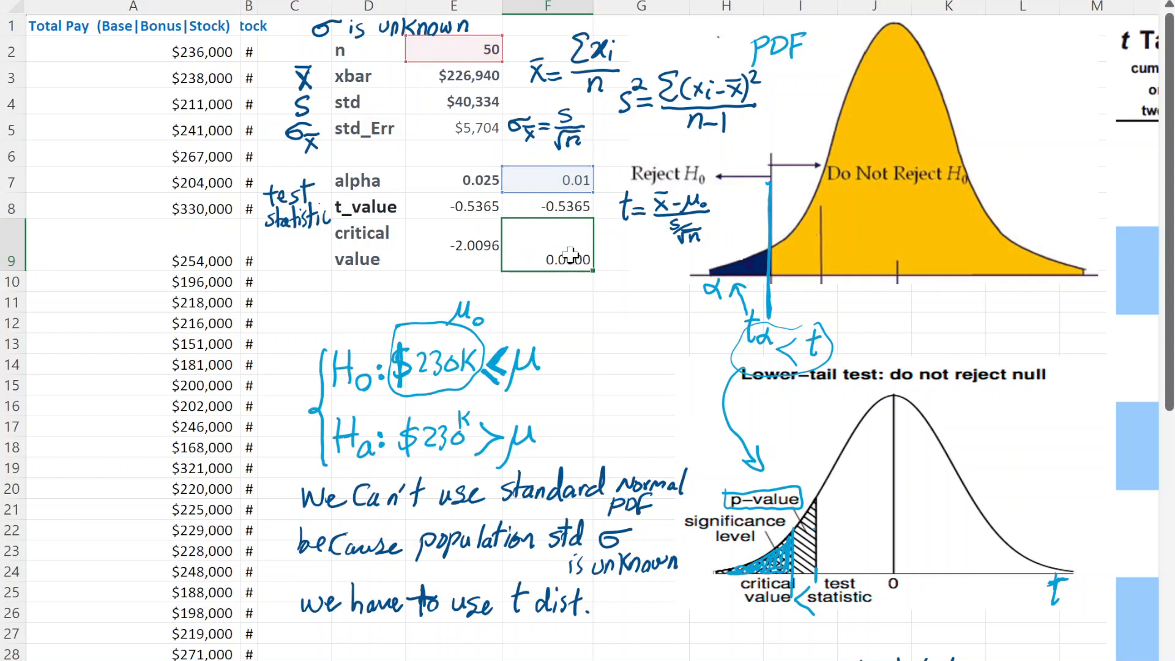
{"action": "left_click", "coordinate": [451, 241]}
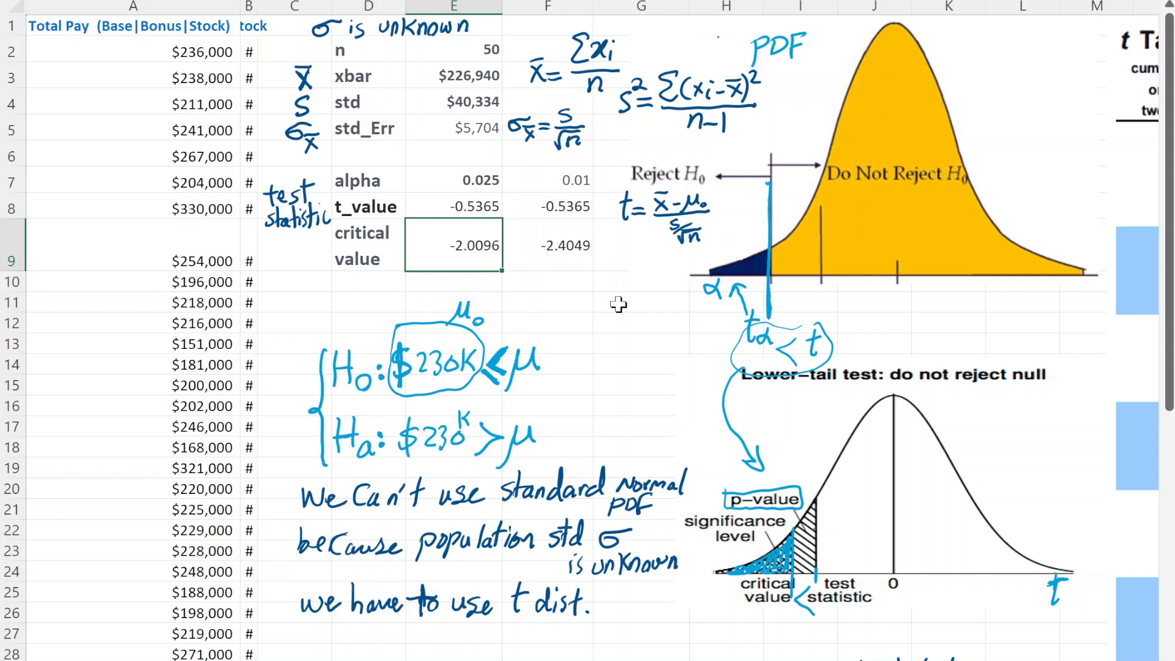
{"action": "left_click", "coordinate": [744, 264]}
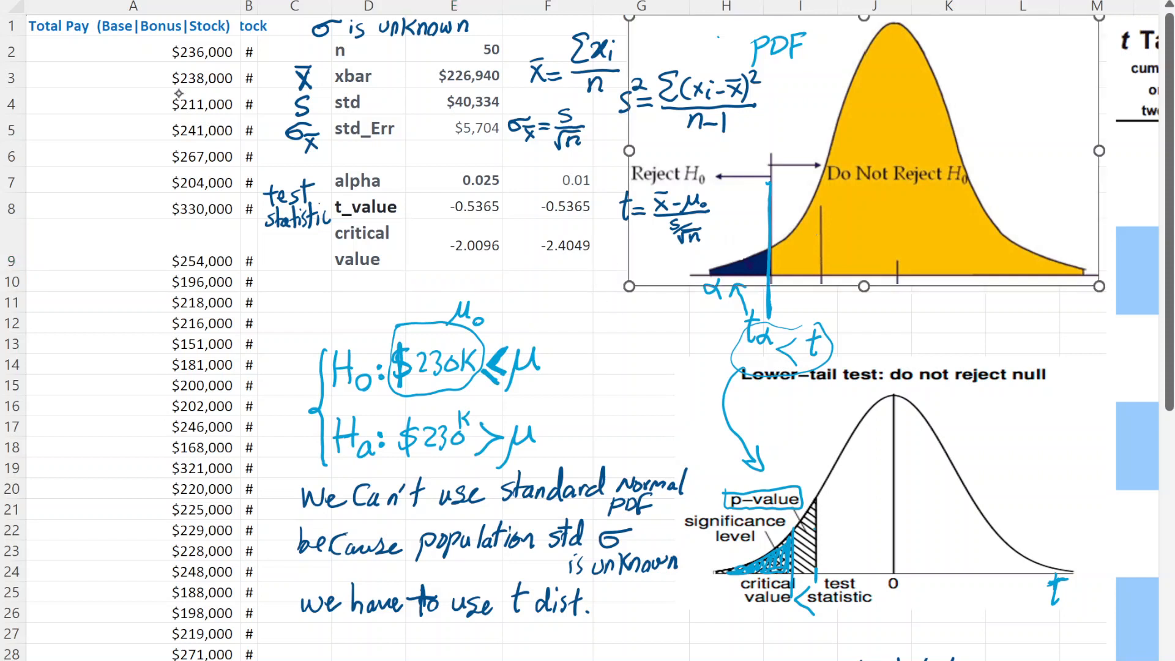
{"action": "left_click", "coordinate": [894, 483]}
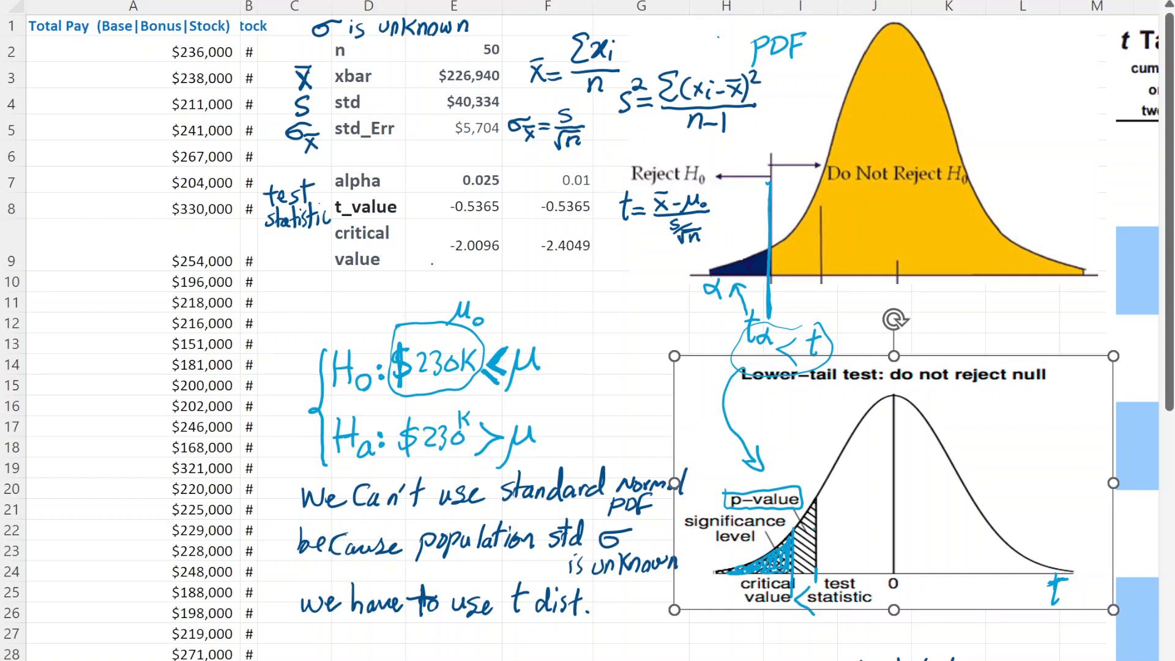
- Handwrite in red tα below the critical value label, t0.025 below E9 and t0.01 below F9
{"action": "left_click_drag", "start_coordinate": [426, 255], "coordinate": [427, 276]}
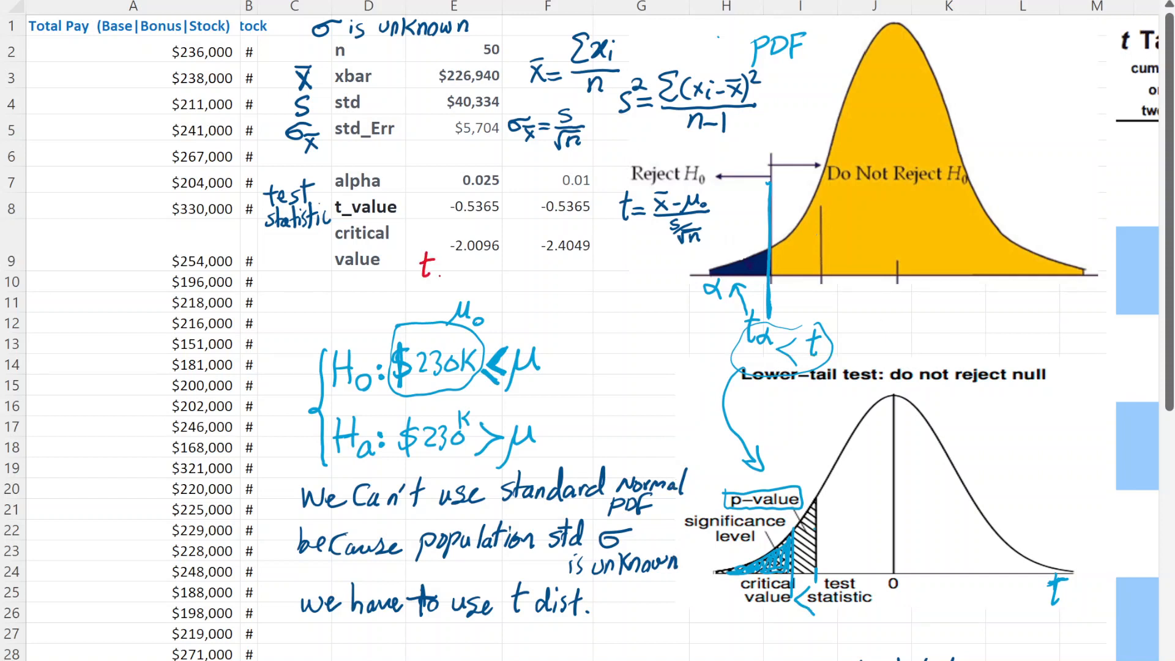
{"action": "mouse_move", "coordinate": [352, 271]}
{"action": "left_mouse_down"}
{"action": "mouse_move", "coordinate": [351, 289]}
{"action": "mouse_move", "coordinate": [373, 297]}
{"action": "left_mouse_up"}
{"action": "left_click_drag", "start_coordinate": [442, 270], "coordinate": [476, 279]}
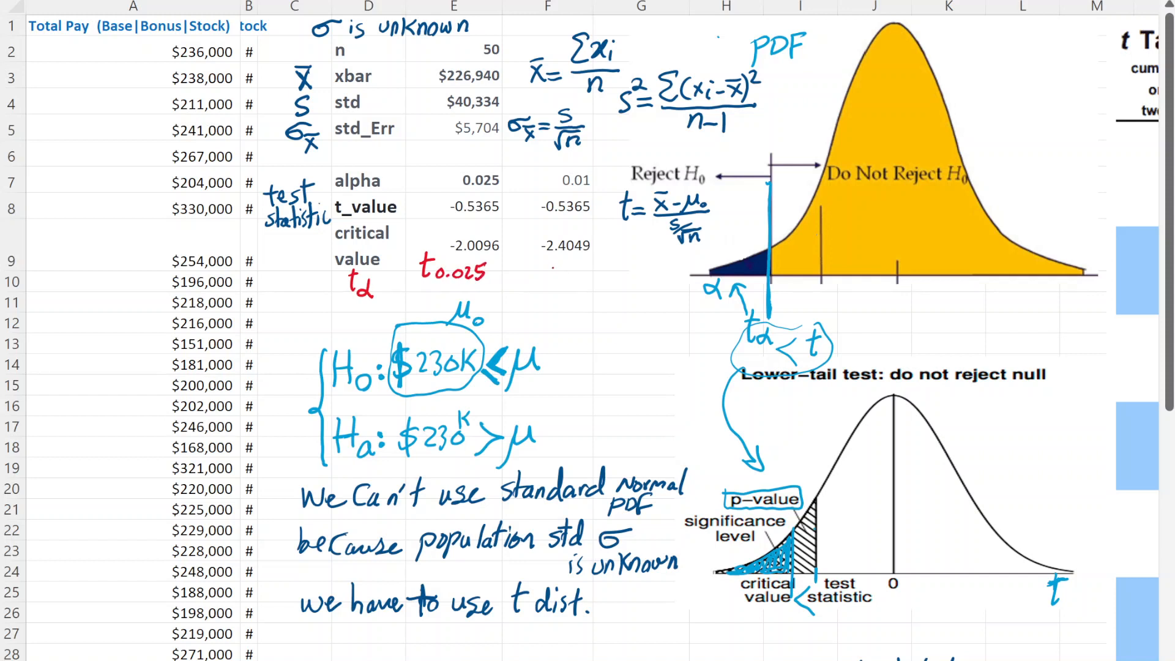
{"action": "mouse_move", "coordinate": [539, 255]}
{"action": "left_mouse_down"}
{"action": "mouse_move", "coordinate": [537, 277]}
{"action": "mouse_move", "coordinate": [566, 270]}
{"action": "mouse_move", "coordinate": [576, 282]}
{"action": "left_mouse_up"}
{"action": "left_click", "coordinate": [559, 277]}
- Review the t_value formula in E8 and the cells it references, leaving it as it is
{"action": "double_click", "coordinate": [463, 208]}
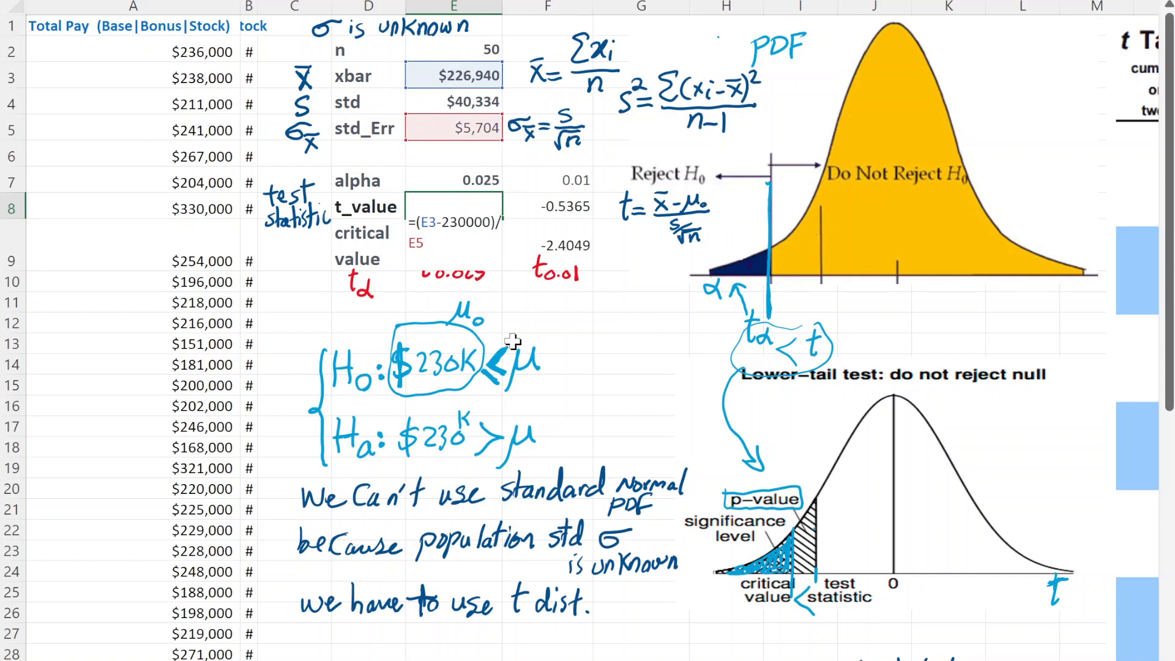
{"action": "key", "text": "Escape"}
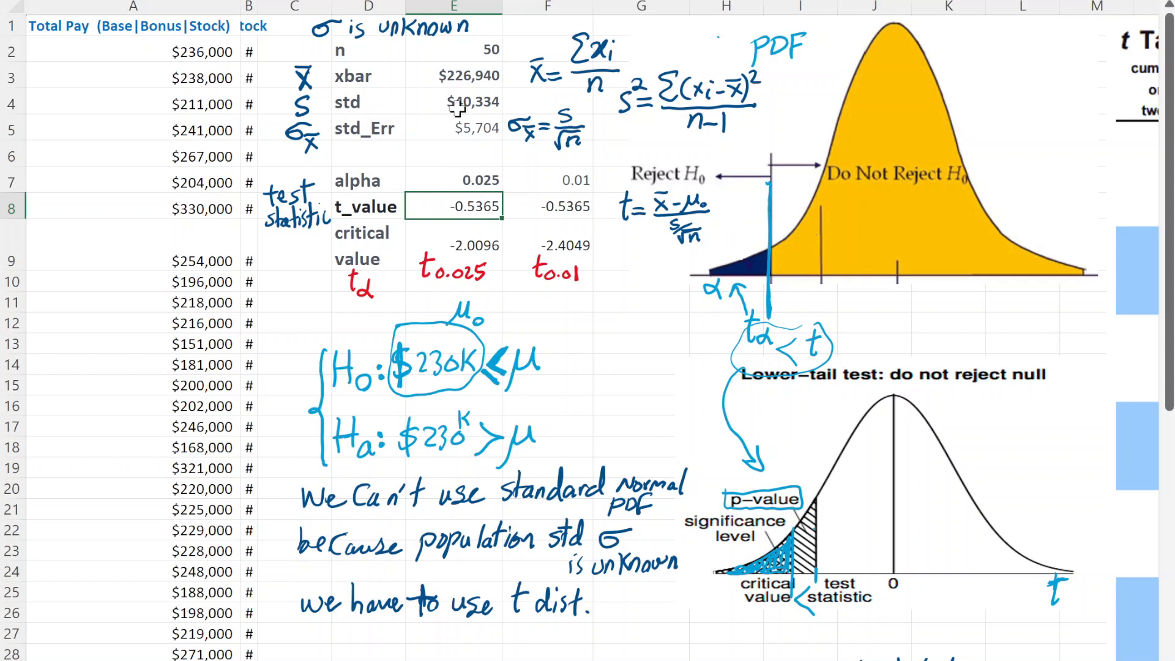
{"action": "double_click", "coordinate": [456, 208]}
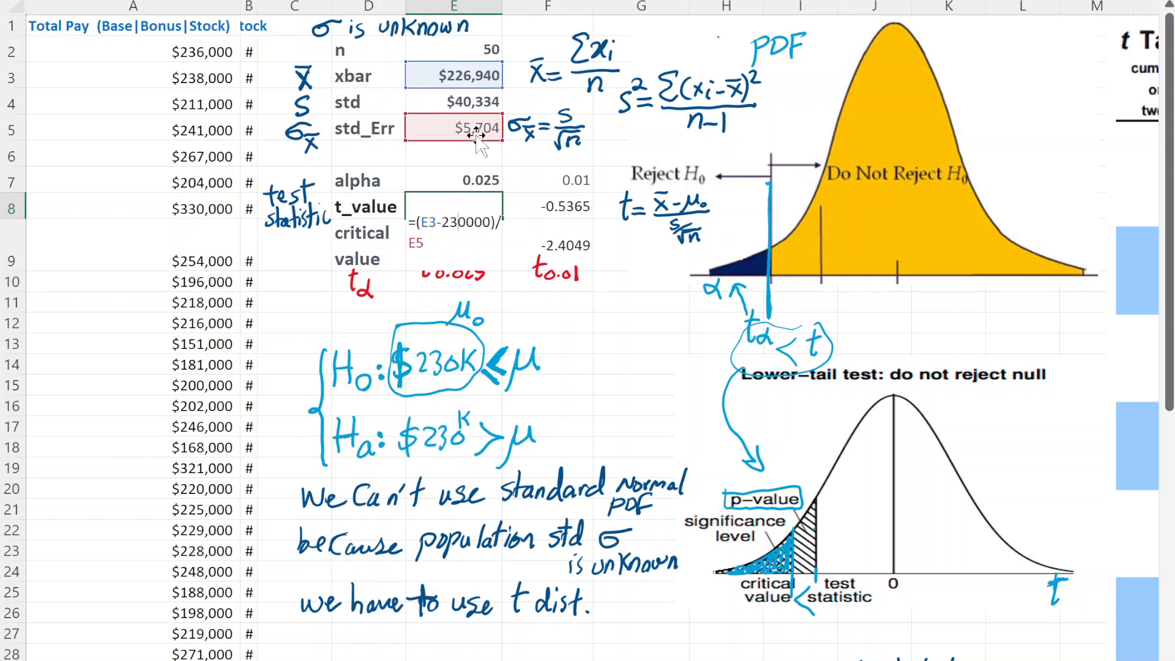
{"action": "key", "text": "ctrl+Return"}
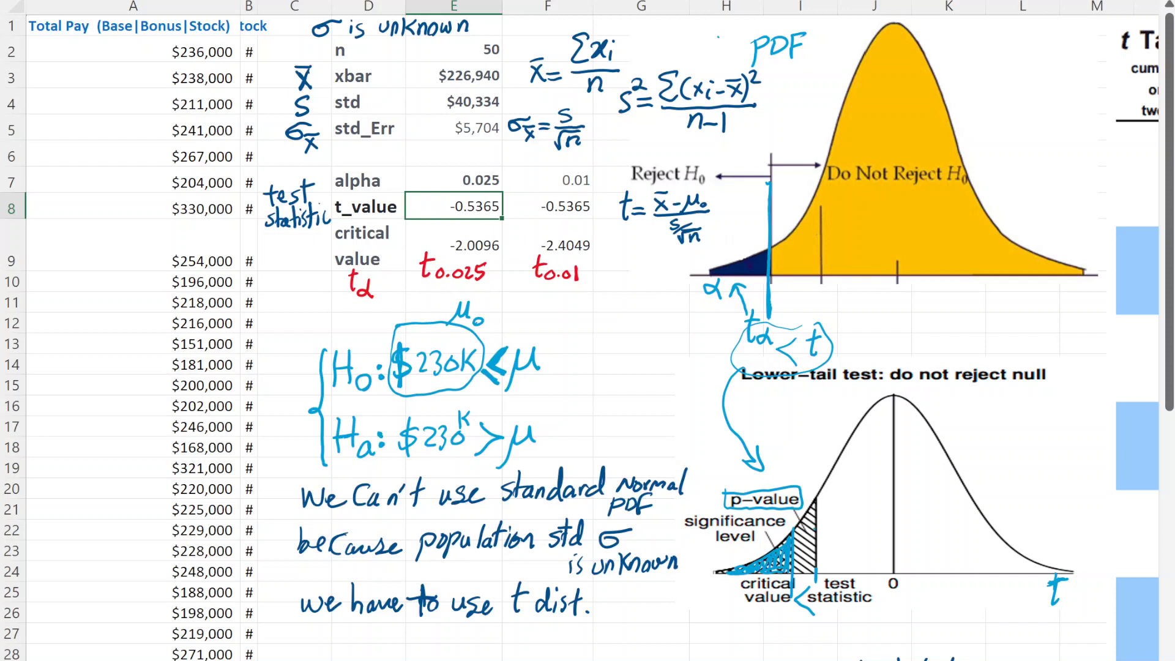
- Replace the blue "< t" with a red "< t" beside tα under the yellow curve, and circle the comparison in red
{"action": "left_click_drag", "start_coordinate": [815, 283], "coordinate": [816, 304]}
{"action": "left_click_drag", "start_coordinate": [843, 348], "coordinate": [801, 354]}
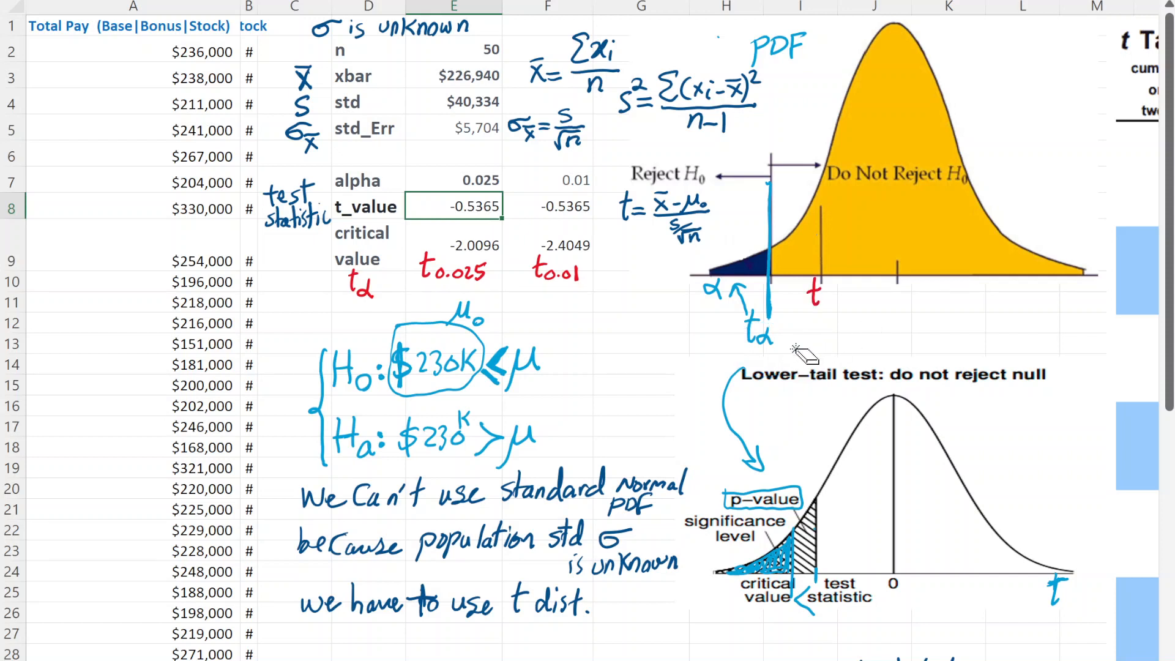
{"action": "left_click_drag", "start_coordinate": [751, 315], "coordinate": [749, 346]}
{"action": "key", "text": "ctrl+z"}
{"action": "mouse_move", "coordinate": [798, 289]}
{"action": "left_mouse_down"}
{"action": "mouse_move", "coordinate": [806, 318]}
{"action": "mouse_move", "coordinate": [765, 352]}
{"action": "mouse_move", "coordinate": [834, 291]}
{"action": "mouse_move", "coordinate": [778, 294]}
{"action": "mouse_move", "coordinate": [738, 316]}
{"action": "left_mouse_up"}
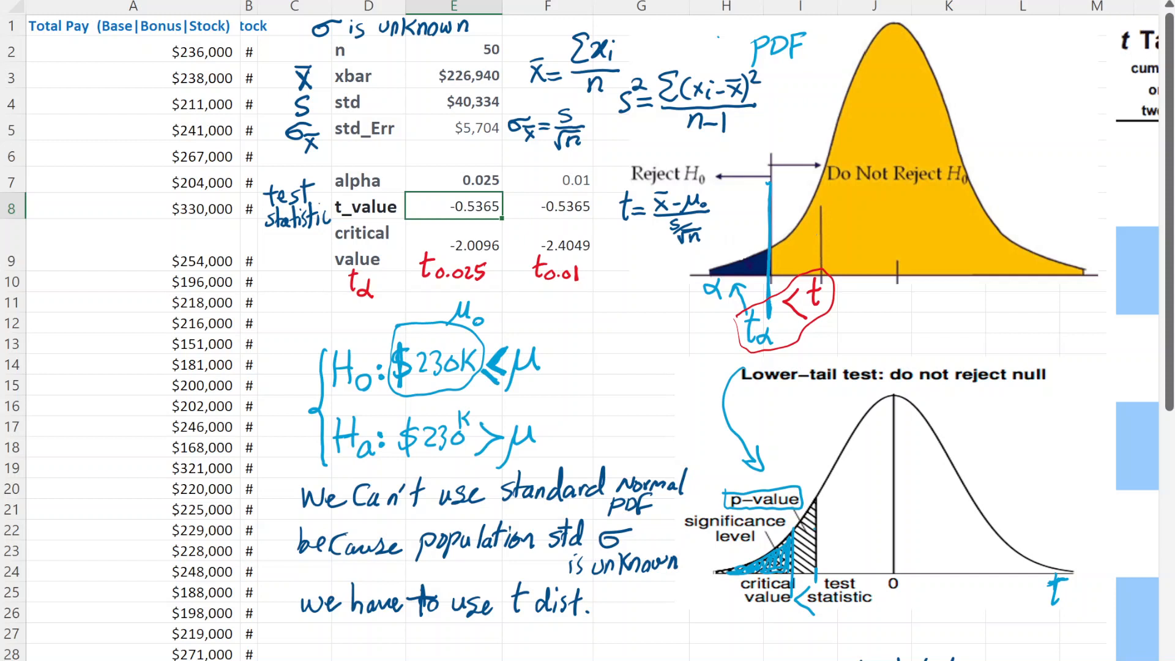
- Draw a red arrow pointing to H0, and circle the alpha label and its values 0.025 and 0.01 in red
{"action": "mouse_move", "coordinate": [660, 328]}
{"action": "left_mouse_down"}
{"action": "mouse_move", "coordinate": [562, 358]}
{"action": "mouse_move", "coordinate": [588, 362]}
{"action": "left_mouse_up"}
{"action": "mouse_move", "coordinate": [334, 169]}
{"action": "left_mouse_down"}
{"action": "mouse_move", "coordinate": [366, 196]}
{"action": "mouse_move", "coordinate": [391, 169]}
{"action": "mouse_move", "coordinate": [334, 184]}
{"action": "left_mouse_up"}
{"action": "mouse_move", "coordinate": [466, 162]}
{"action": "left_mouse_down"}
{"action": "mouse_move", "coordinate": [505, 185]}
{"action": "mouse_move", "coordinate": [458, 172]}
{"action": "left_mouse_up"}
{"action": "mouse_move", "coordinate": [572, 164]}
{"action": "left_mouse_down"}
{"action": "mouse_move", "coordinate": [554, 187]}
{"action": "mouse_move", "coordinate": [573, 162]}
{"action": "left_mouse_up"}
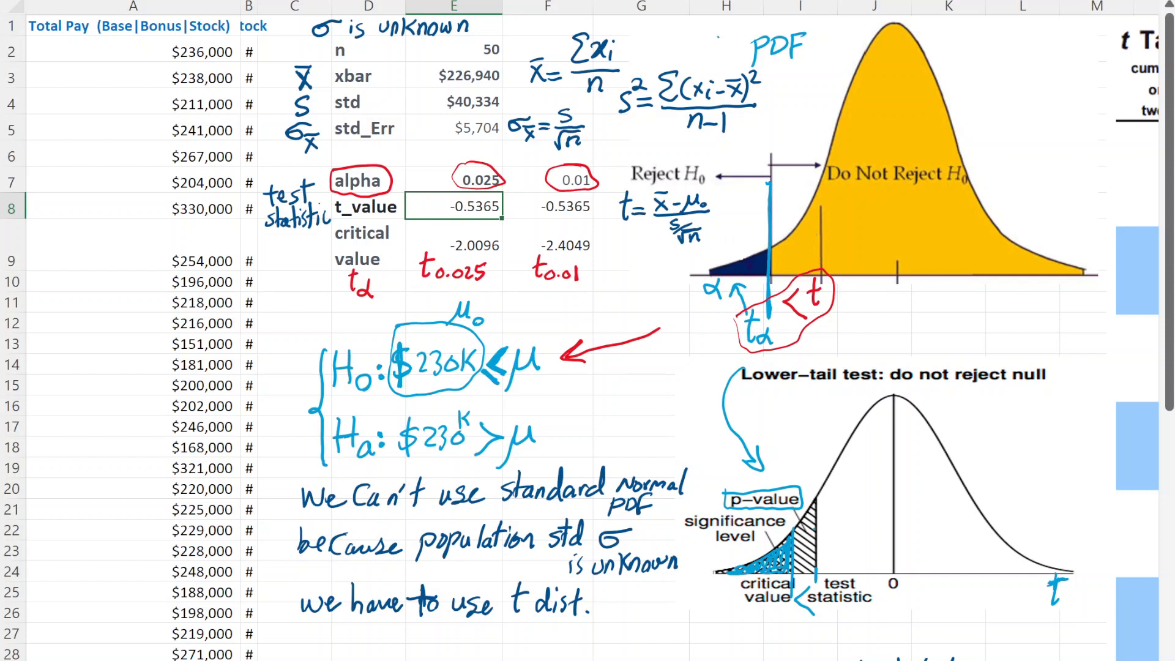
- Mark the Ha hypothesis with a red X and erase the red arrow beside H0
{"action": "mouse_move", "coordinate": [654, 395]}
{"action": "left_mouse_down"}
{"action": "mouse_move", "coordinate": [563, 433]}
{"action": "mouse_move", "coordinate": [606, 418]}
{"action": "mouse_move", "coordinate": [557, 454]}
{"action": "mouse_move", "coordinate": [584, 450]}
{"action": "left_mouse_up"}
{"action": "left_click_drag", "start_coordinate": [587, 370], "coordinate": [637, 343]}
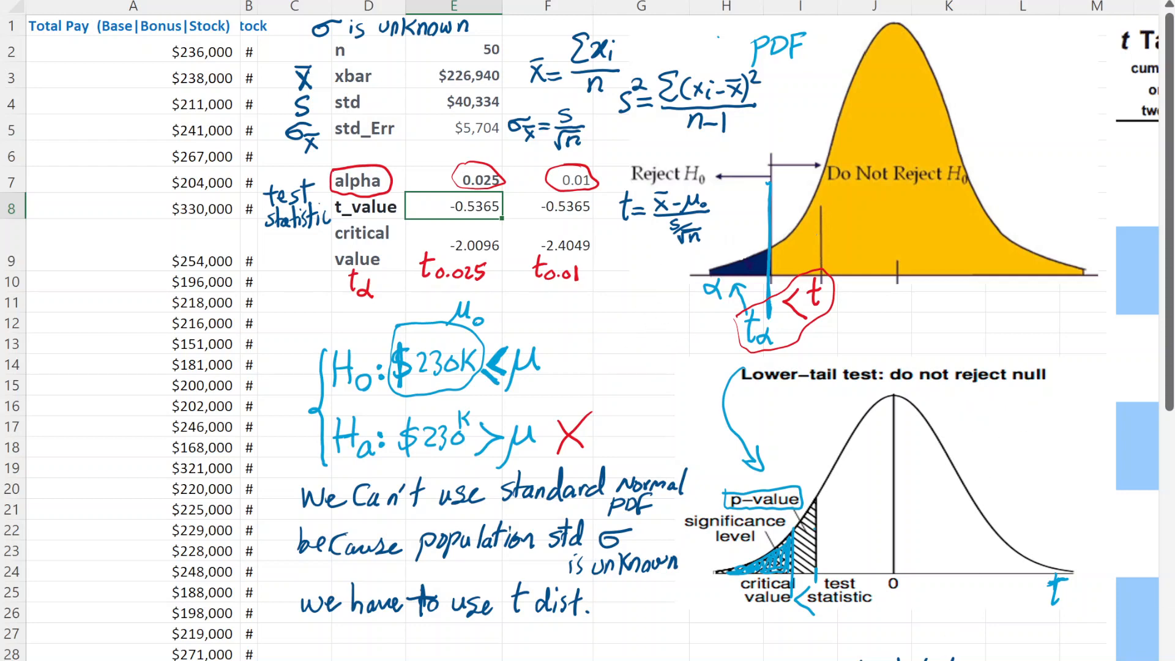
- Reposition the t Table picture beside the curves so that its df 30 row fits in view, and deselect it
{"action": "scroll", "coordinate": [593, 331], "scroll_direction": "right", "scroll_amount": 3}
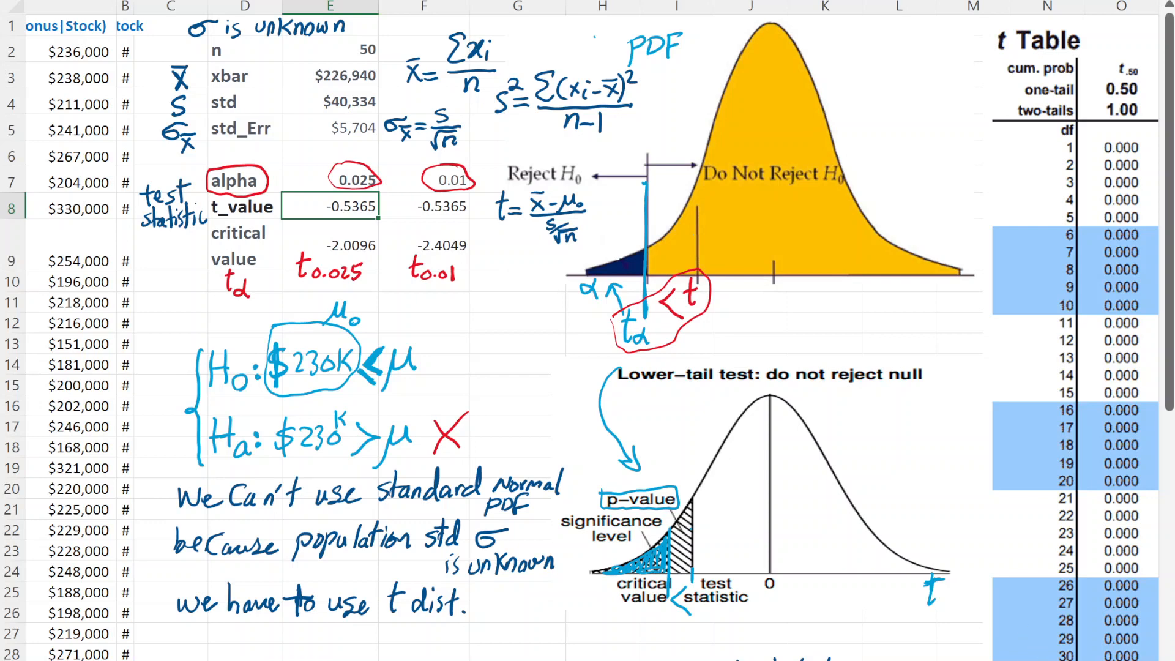
{"action": "scroll", "coordinate": [1038, 441], "scroll_direction": "right", "scroll_amount": 2}
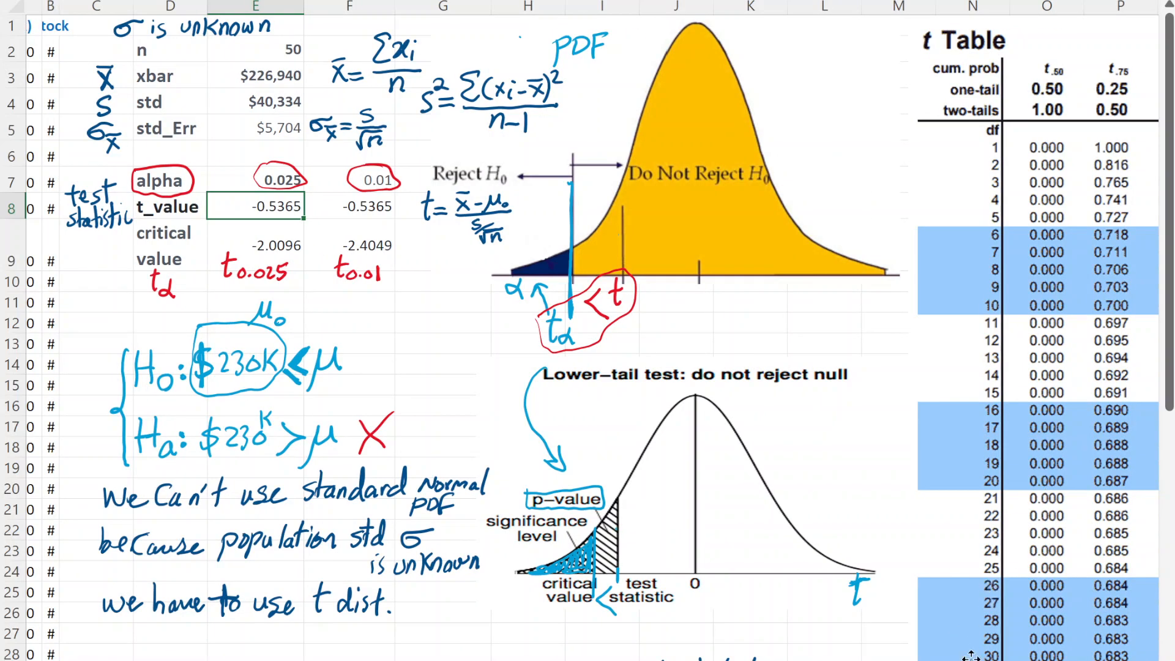
{"action": "left_click_drag", "start_coordinate": [1030, 618], "coordinate": [1039, 547]}
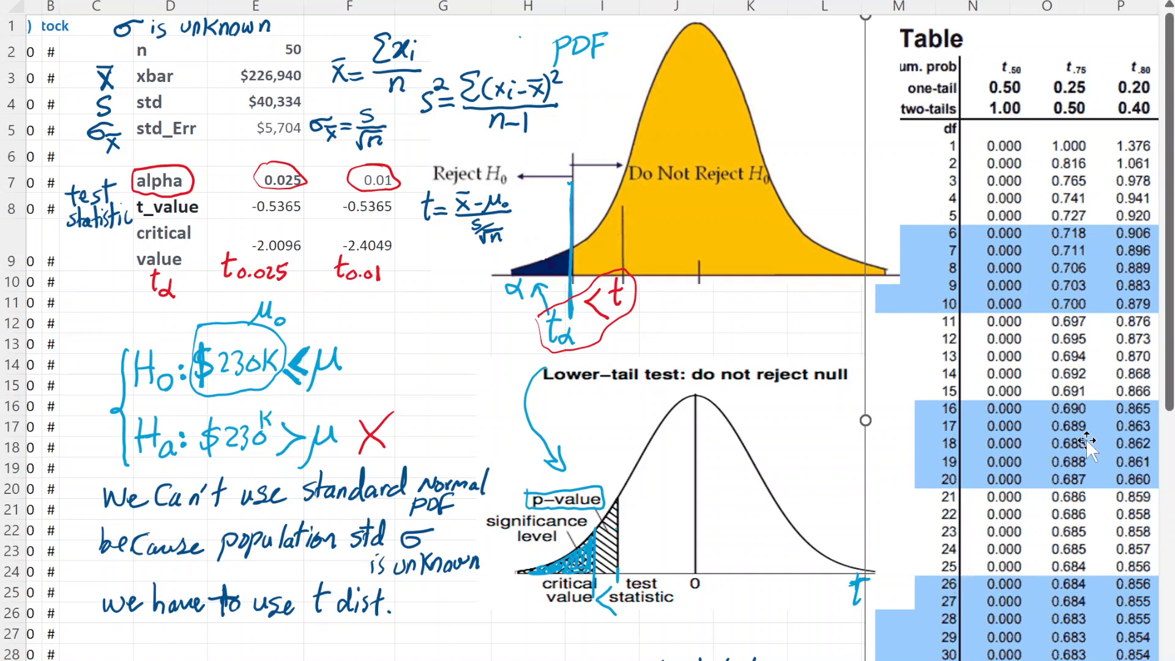
{"action": "left_click_drag", "start_coordinate": [1087, 441], "coordinate": [1116, 448]}
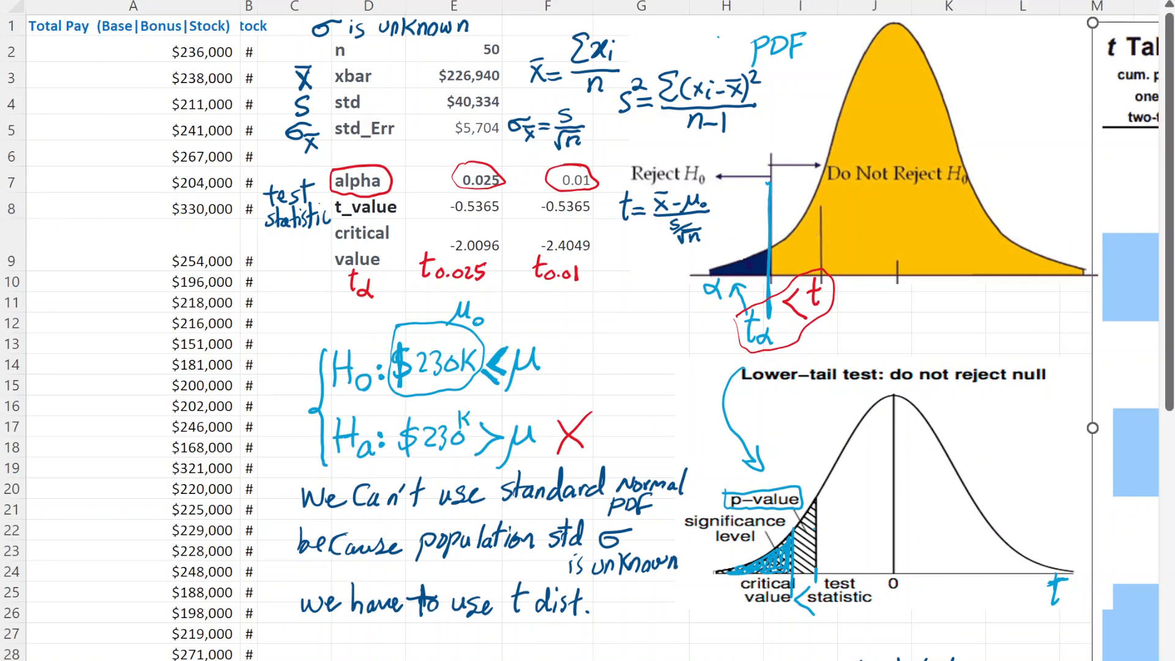
{"action": "scroll", "coordinate": [588, 331], "scroll_direction": "right", "scroll_amount": 10}
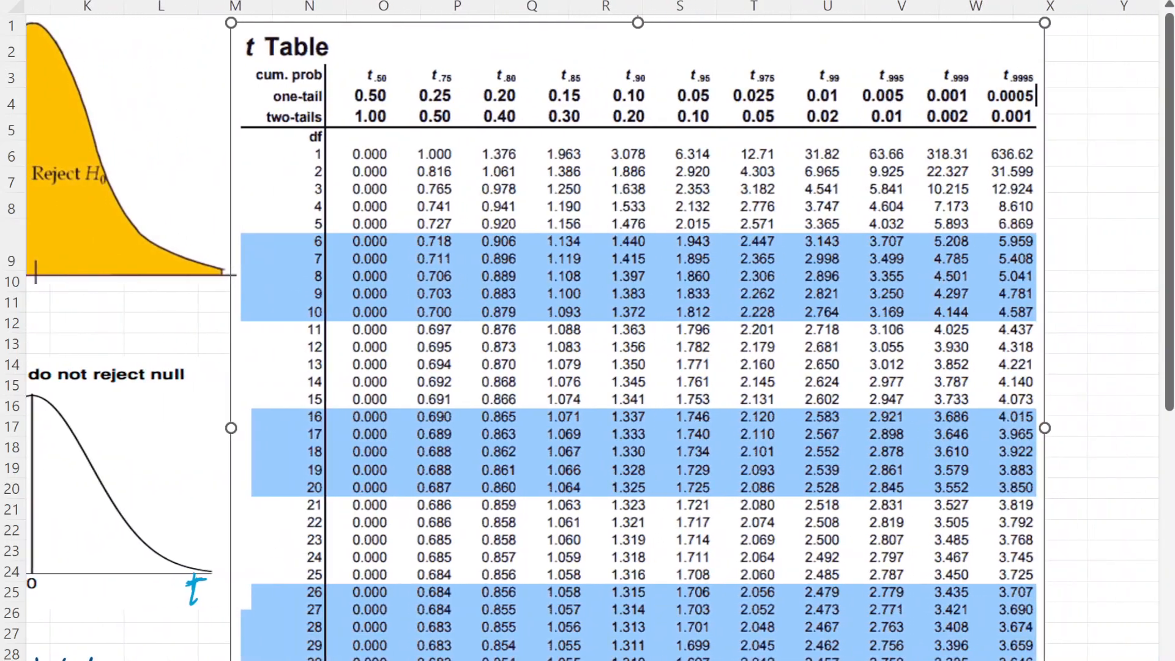
{"action": "scroll", "coordinate": [587, 331], "scroll_direction": "left", "scroll_amount": 1}
{"action": "left_click_drag", "start_coordinate": [698, 489], "coordinate": [726, 337]}
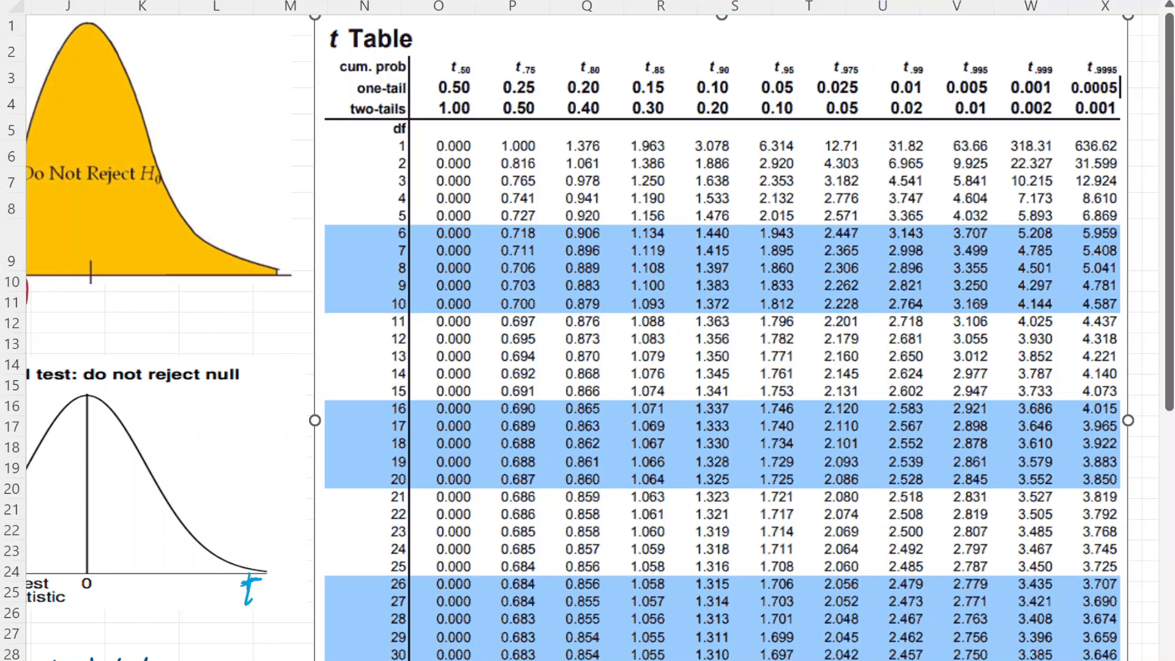
{"action": "left_click", "coordinate": [385, 656]}
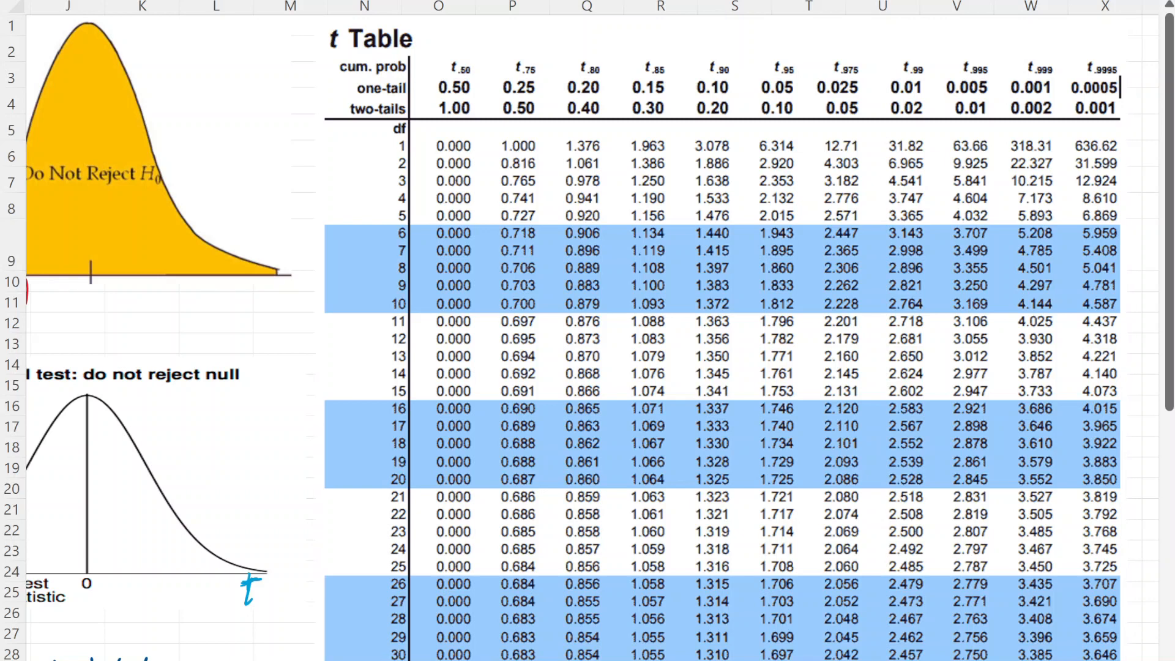
- Circle df, one-tail, 0.025, 0.01 and the title on the t Table in red, and mark the 0.01 value in the df 30 row
{"action": "mouse_move", "coordinate": [392, 153]}
{"action": "left_mouse_down"}
{"action": "mouse_move", "coordinate": [407, 136]}
{"action": "mouse_move", "coordinate": [401, 147]}
{"action": "left_mouse_up"}
{"action": "mouse_move", "coordinate": [334, 74]}
{"action": "left_mouse_down"}
{"action": "mouse_move", "coordinate": [408, 92]}
{"action": "mouse_move", "coordinate": [353, 76]}
{"action": "left_mouse_up"}
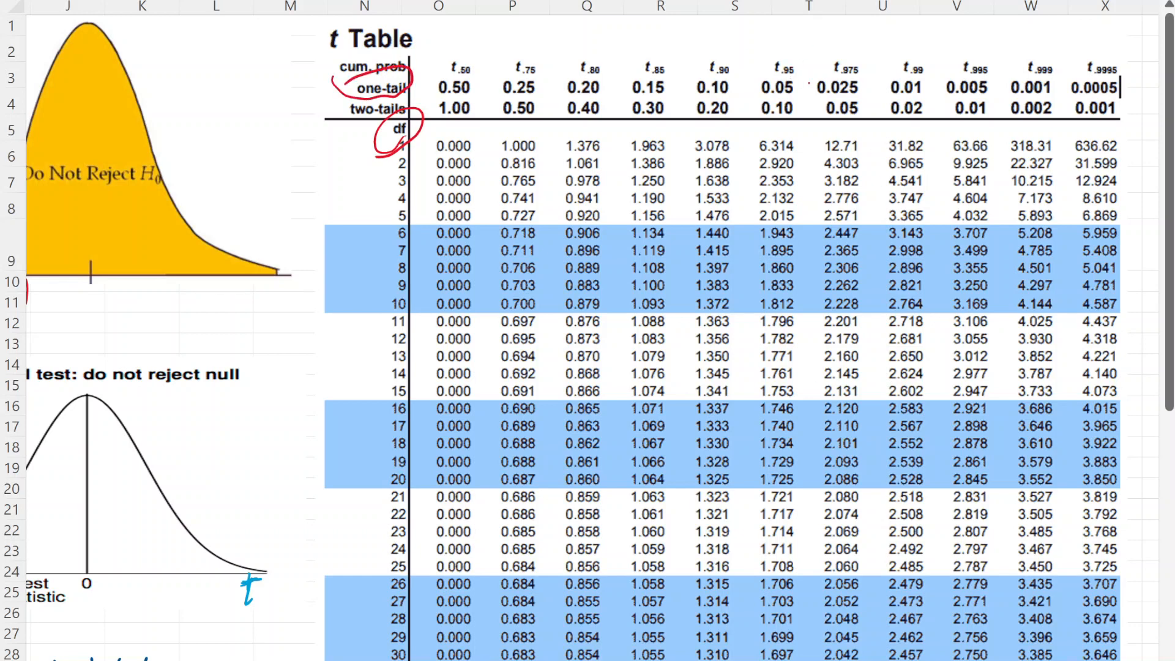
{"action": "mouse_move", "coordinate": [860, 84]}
{"action": "left_mouse_down"}
{"action": "mouse_move", "coordinate": [869, 97]}
{"action": "mouse_move", "coordinate": [828, 78]}
{"action": "left_mouse_up"}
{"action": "mouse_move", "coordinate": [929, 72]}
{"action": "left_mouse_down"}
{"action": "mouse_move", "coordinate": [885, 77]}
{"action": "mouse_move", "coordinate": [929, 79]}
{"action": "left_mouse_up"}
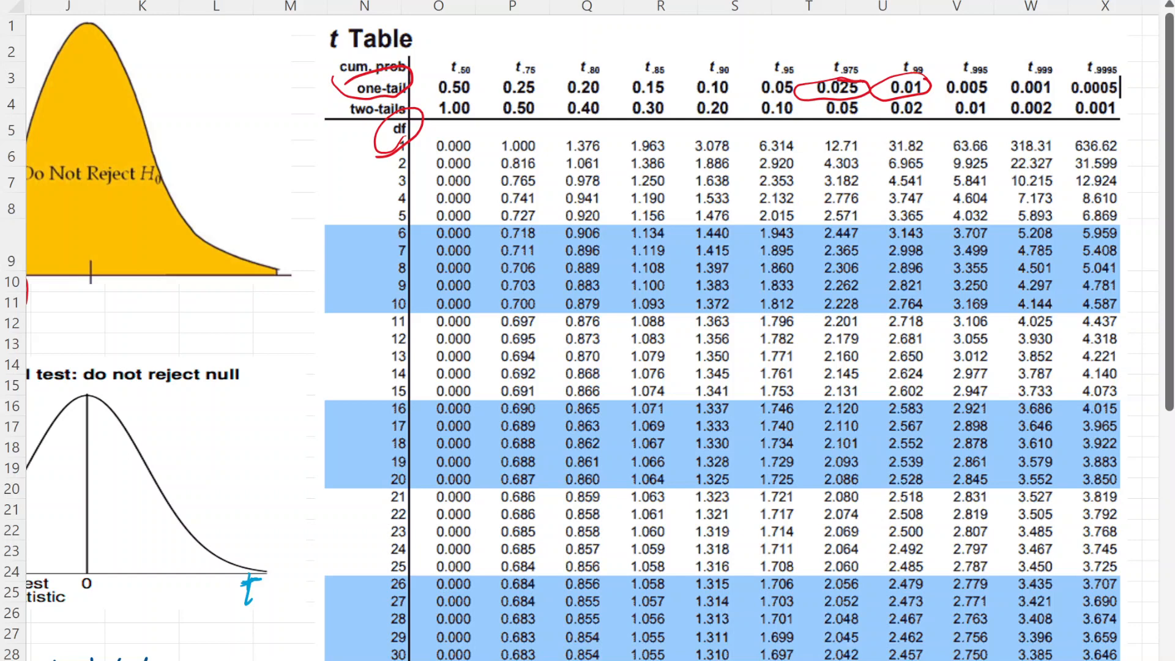
{"action": "left_click_drag", "start_coordinate": [865, 660], "coordinate": [941, 657]}
{"action": "mouse_move", "coordinate": [309, 26]}
{"action": "left_mouse_down"}
{"action": "mouse_move", "coordinate": [343, 66]}
{"action": "mouse_move", "coordinate": [392, 16]}
{"action": "mouse_move", "coordinate": [294, 38]}
{"action": "left_mouse_up"}
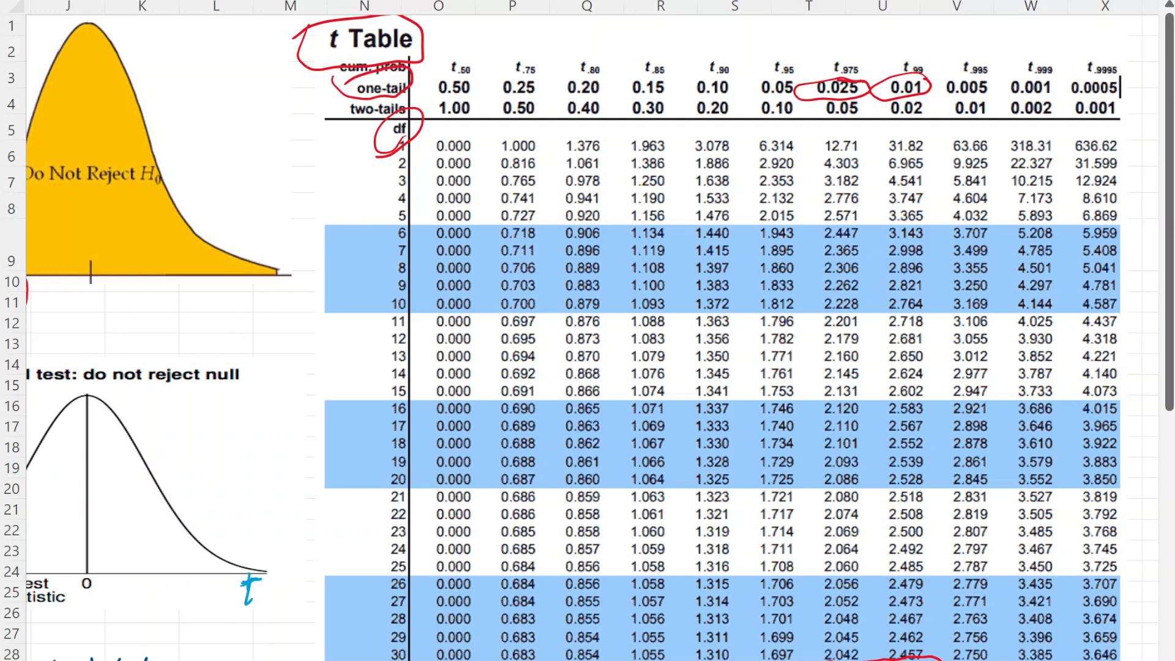
- Return to the recent salaries sheet and review the hypothesis question and the Total Pay Breakdown picture
{"action": "scroll", "coordinate": [588, 337], "scroll_direction": "left", "scroll_amount": 3}
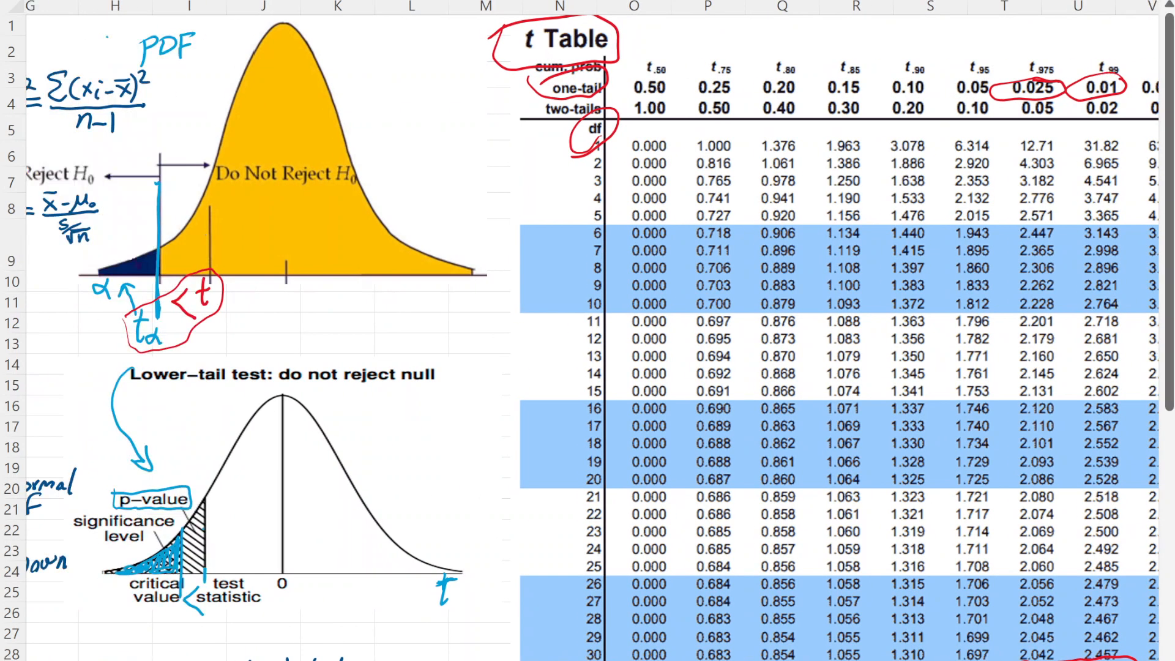
{"action": "scroll", "coordinate": [588, 337], "scroll_direction": "left", "scroll_amount": 9}
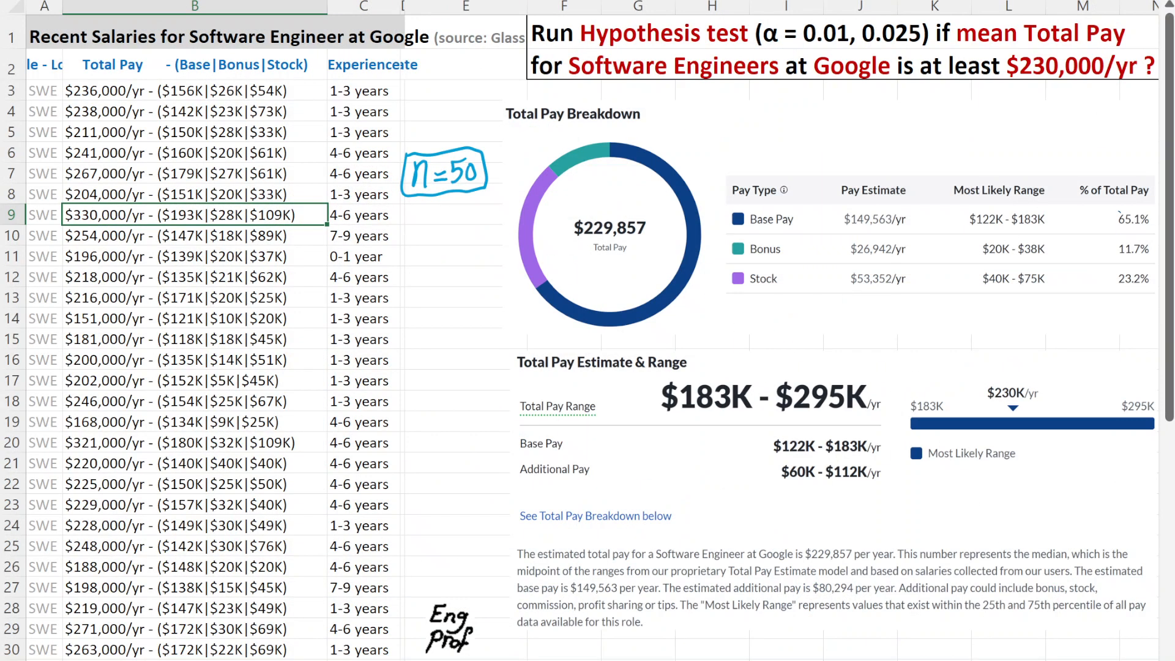
{"action": "left_click", "coordinate": [1118, 282]}
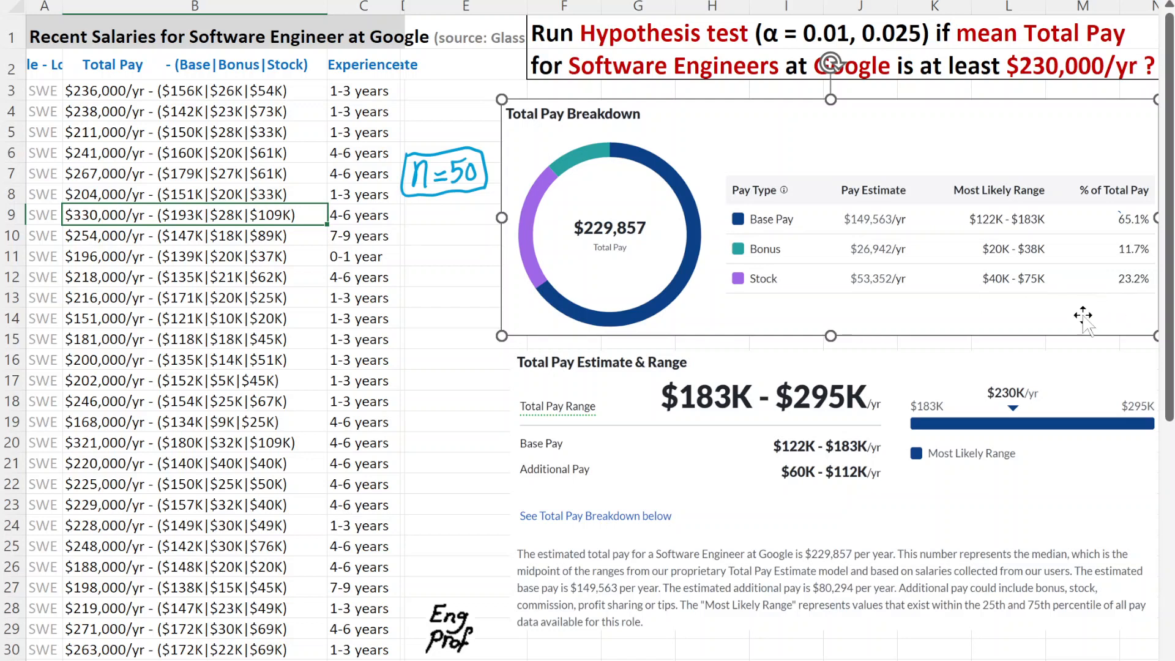
{"action": "scroll", "coordinate": [587, 331], "scroll_direction": "right", "scroll_amount": 2}
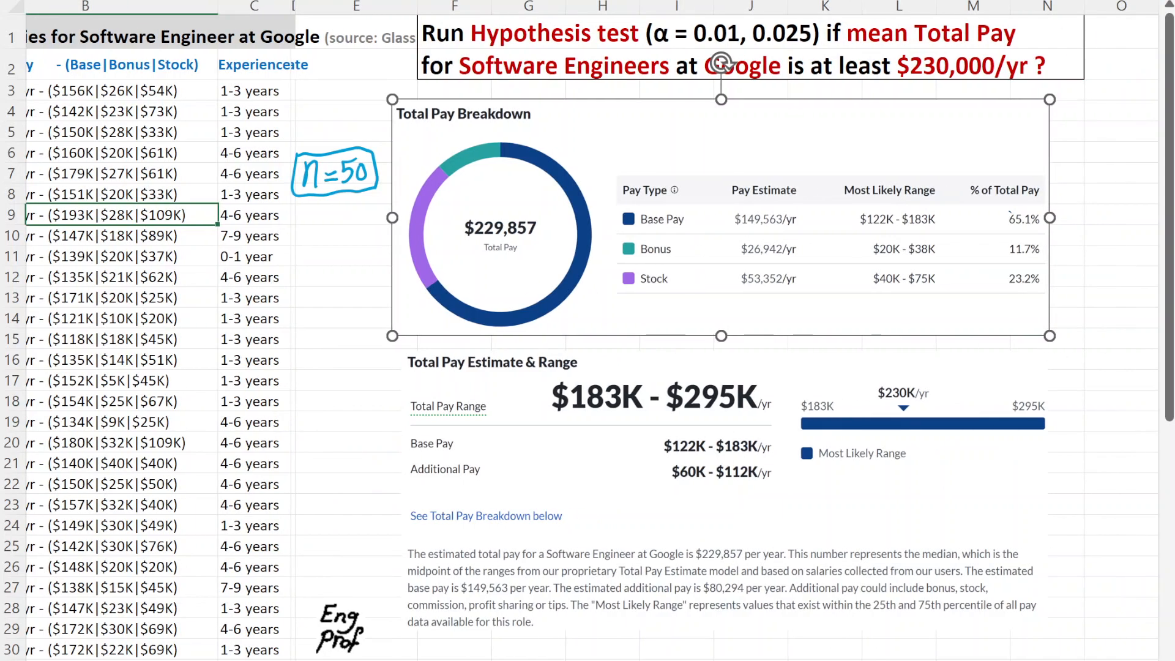
{"action": "scroll", "coordinate": [587, 331], "scroll_direction": "left", "scroll_amount": 2}
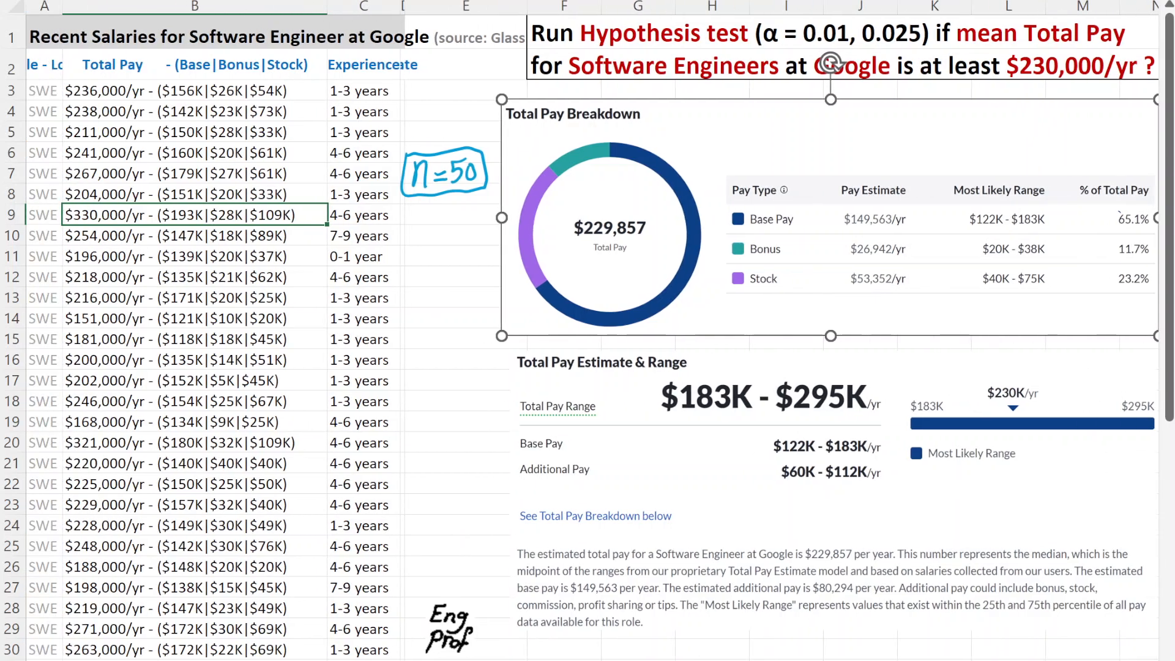